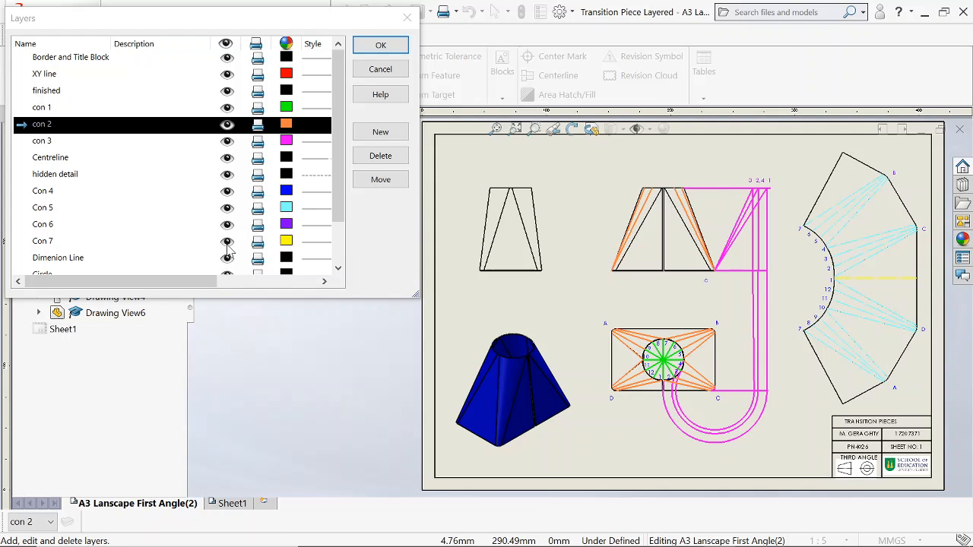
# Hide the construction layers Con 7, Con 6, Con 5, Con 4, con 3, con 2 and con 1.
pyautogui.click(226, 244)
pyautogui.click(228, 226)
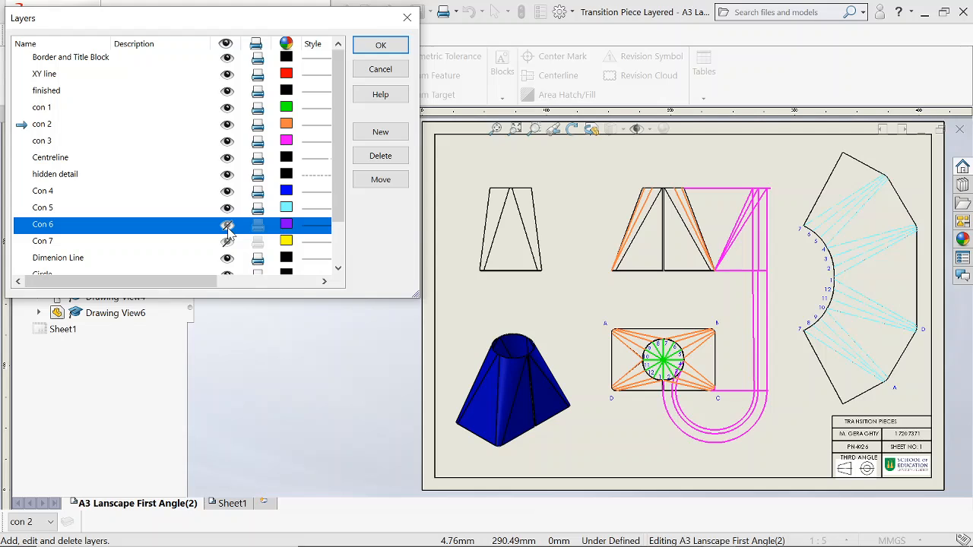
pyautogui.click(227, 208)
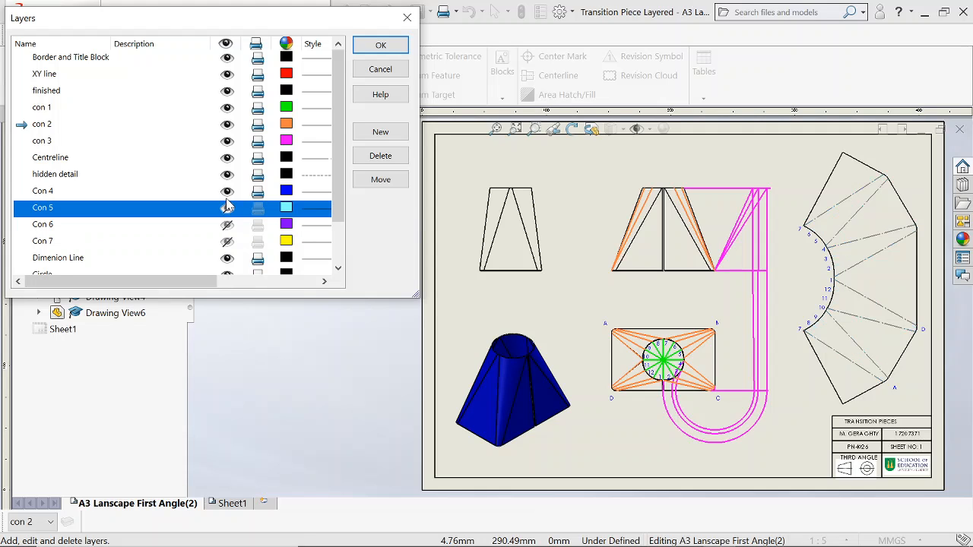
pyautogui.click(227, 192)
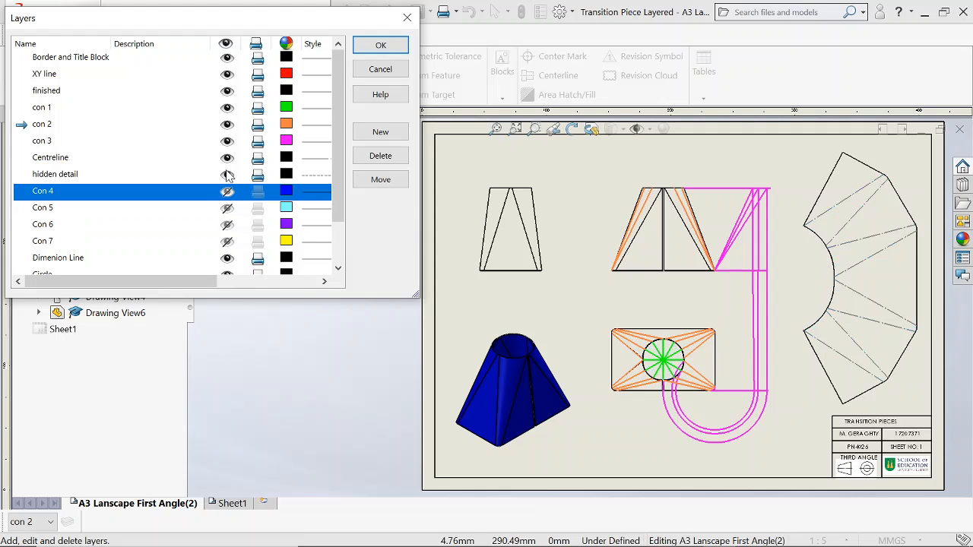
pyautogui.click(229, 143)
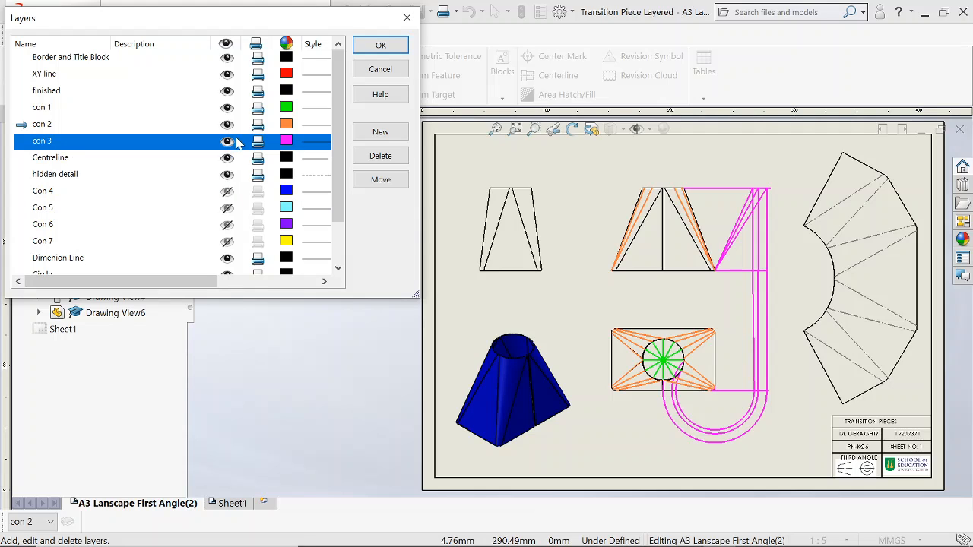
pyautogui.click(228, 124)
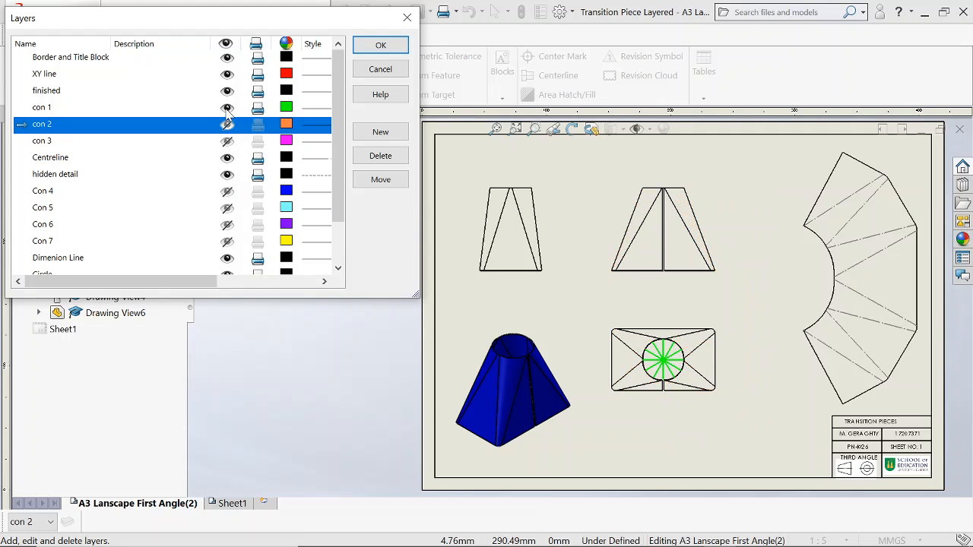
pyautogui.click(228, 107)
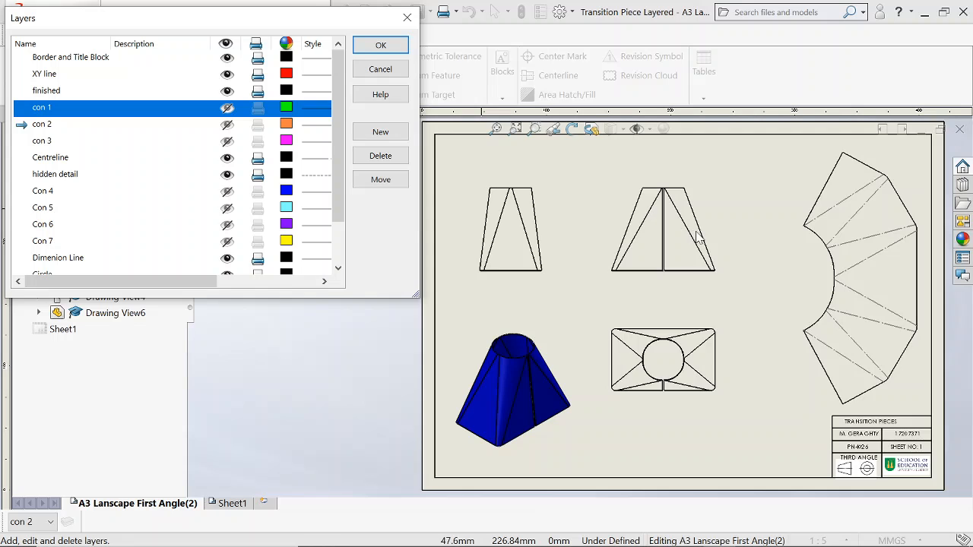
# Show the con 1 layer with the green division lines of the circle in the plan view.
pyautogui.scroll(1, 700, 367)
pyautogui.scroll(-2, 662, 367)
pyautogui.scroll(3, 608, 308)
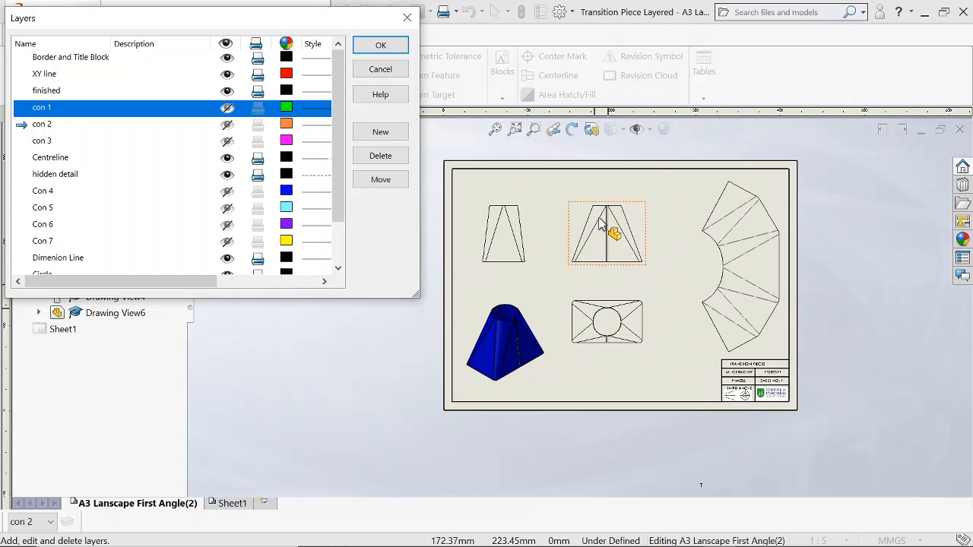
pyautogui.scroll(-4, 608, 319)
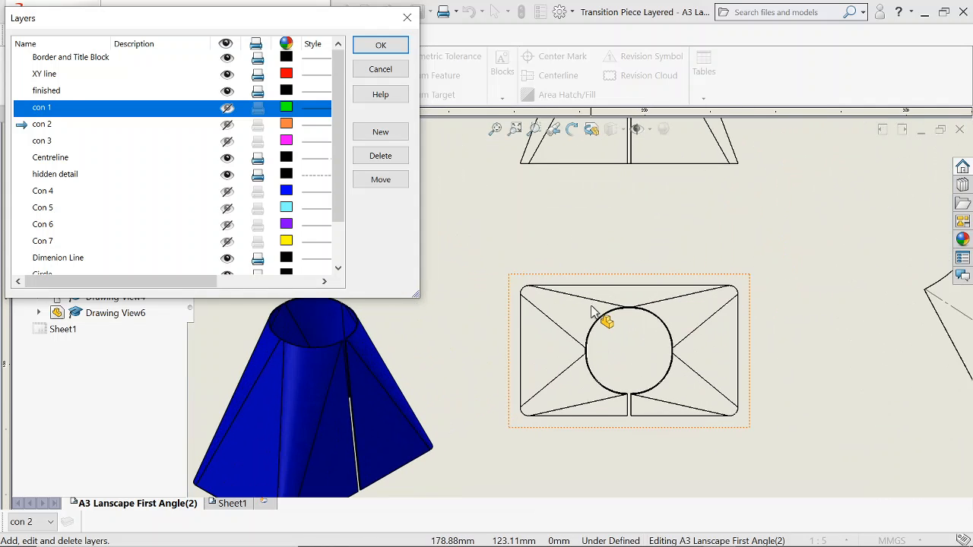
pyautogui.scroll(2, 638, 392)
pyautogui.scroll(-4, 586, 304)
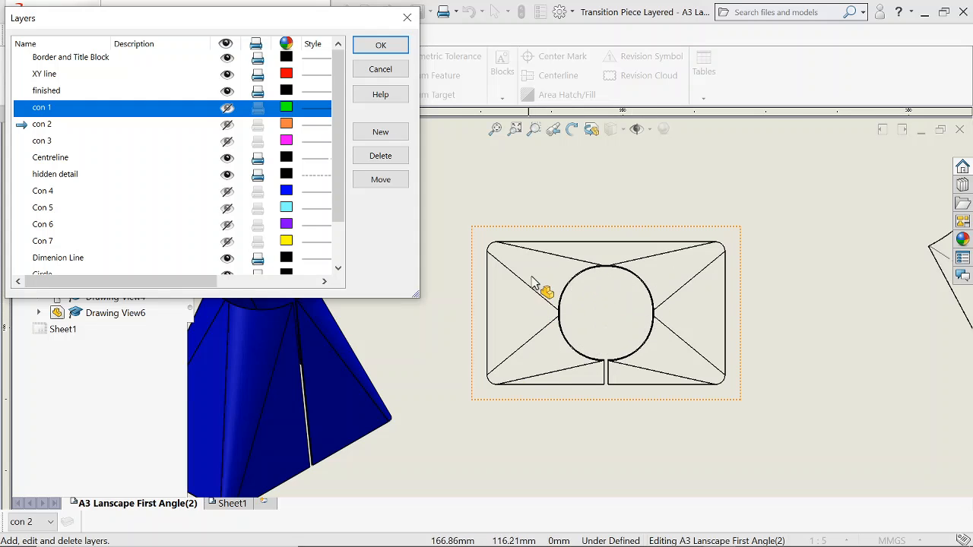
pyautogui.click(228, 109)
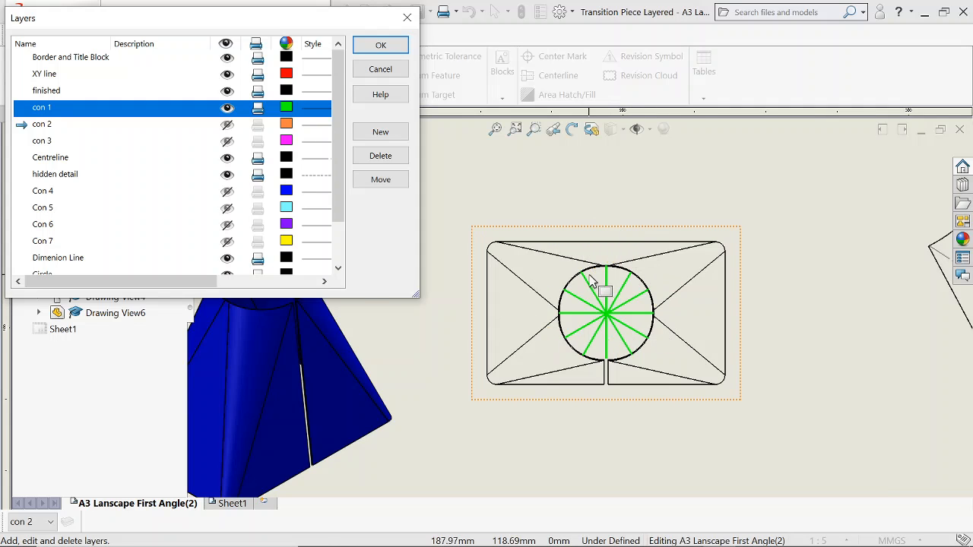
# Show the con 2 layer with the orange lines joining the circle divisions to the rectangle's corners.
pyautogui.scroll(2, 593, 281)
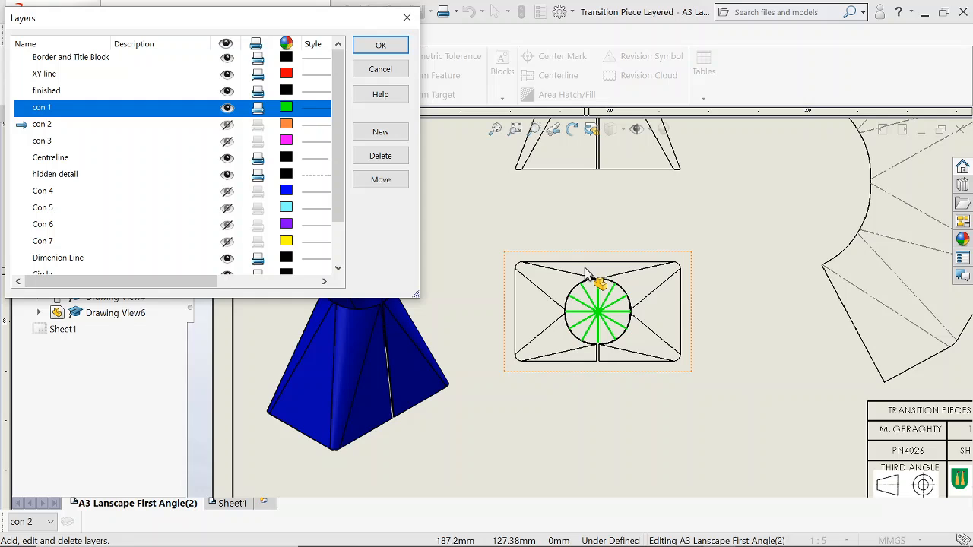
pyautogui.scroll(-1, 585, 272)
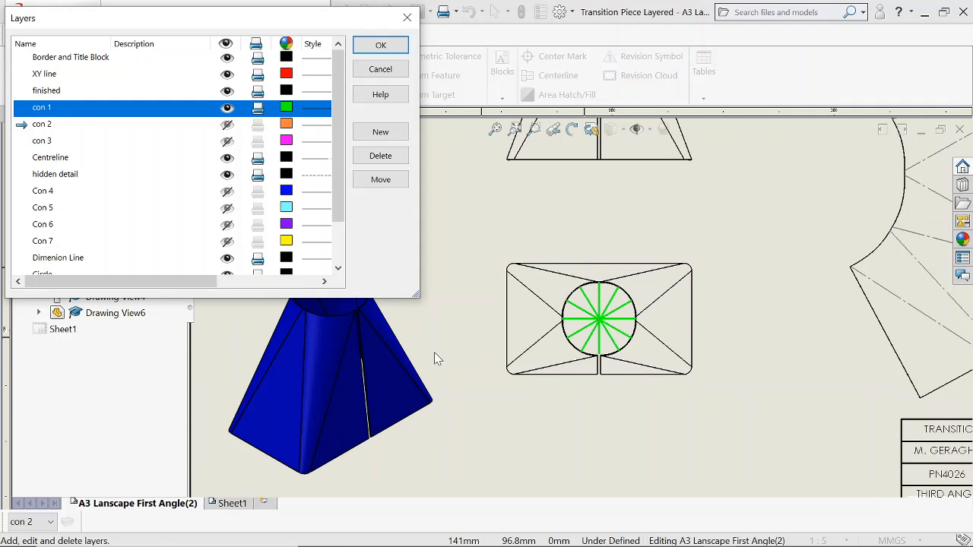
pyautogui.scroll(2, 287, 466)
pyautogui.scroll(-1, 416, 411)
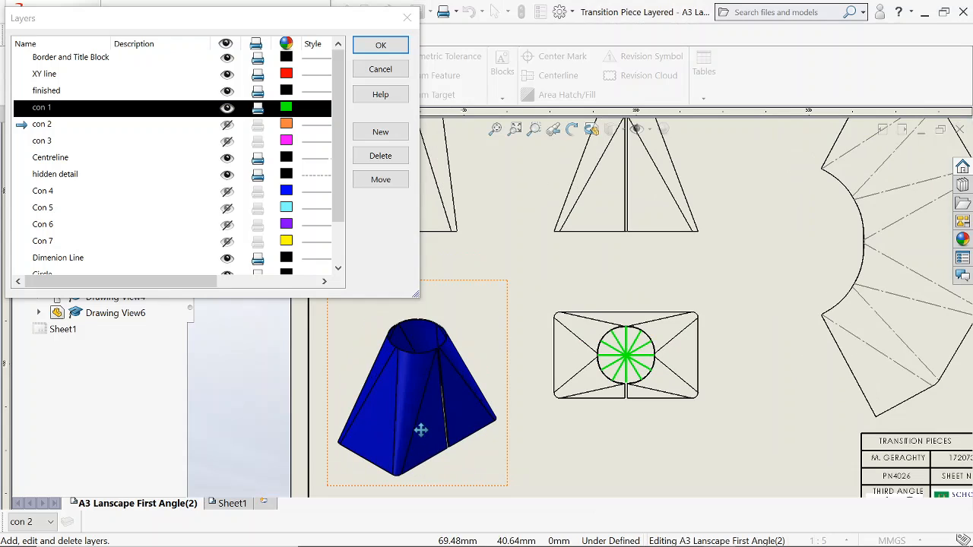
pyautogui.scroll(-2, 644, 387)
pyautogui.scroll(-1, 608, 358)
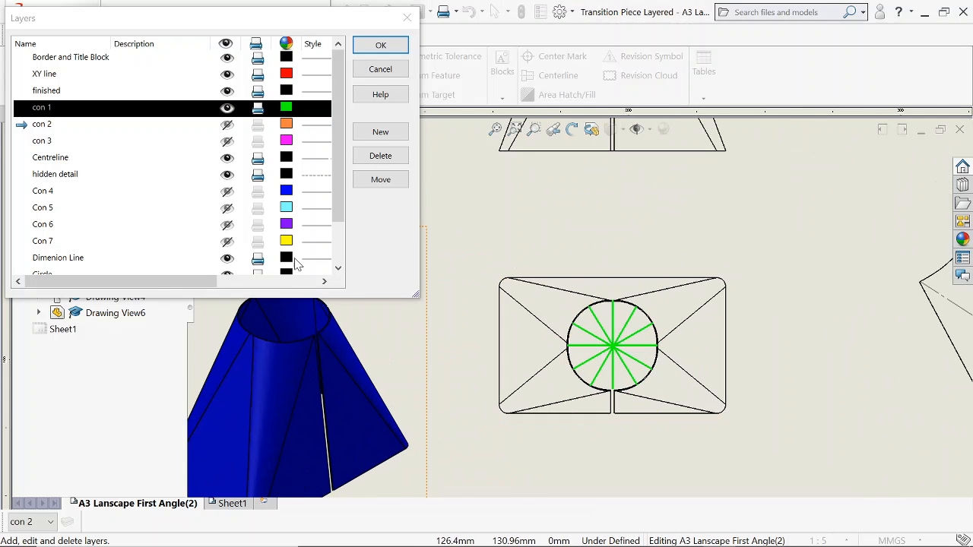
pyautogui.click(228, 127)
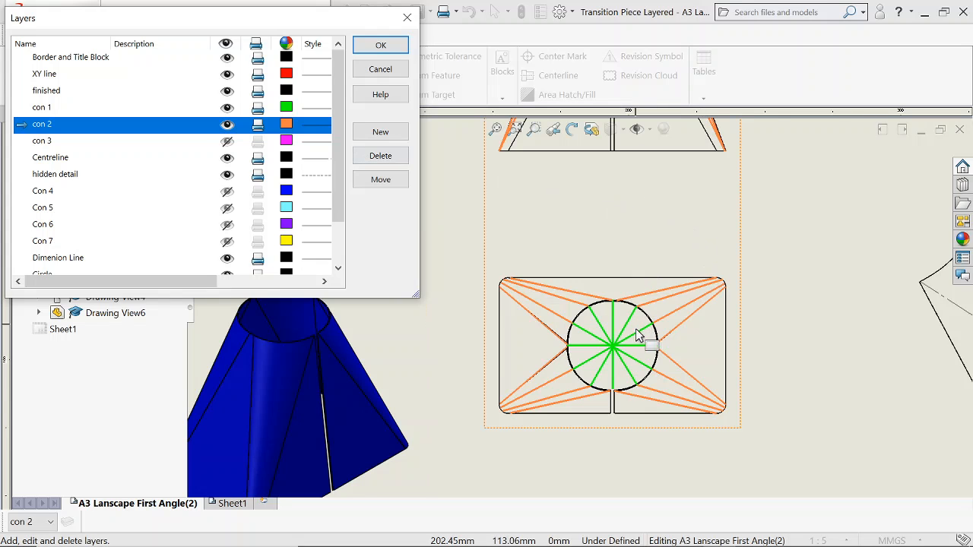
# Examine the orange con 2 construction lines in the plan and in the elevation above it.
pyautogui.scroll(-1, 617, 316)
pyautogui.scroll(-1, 608, 306)
pyautogui.scroll(-1, 605, 301)
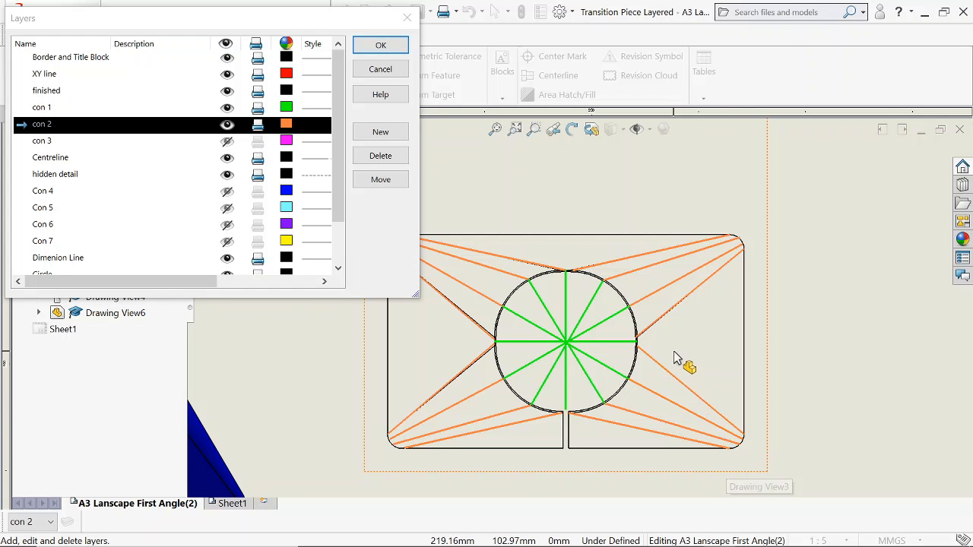
pyautogui.scroll(3, 591, 278)
pyautogui.scroll(3, 564, 219)
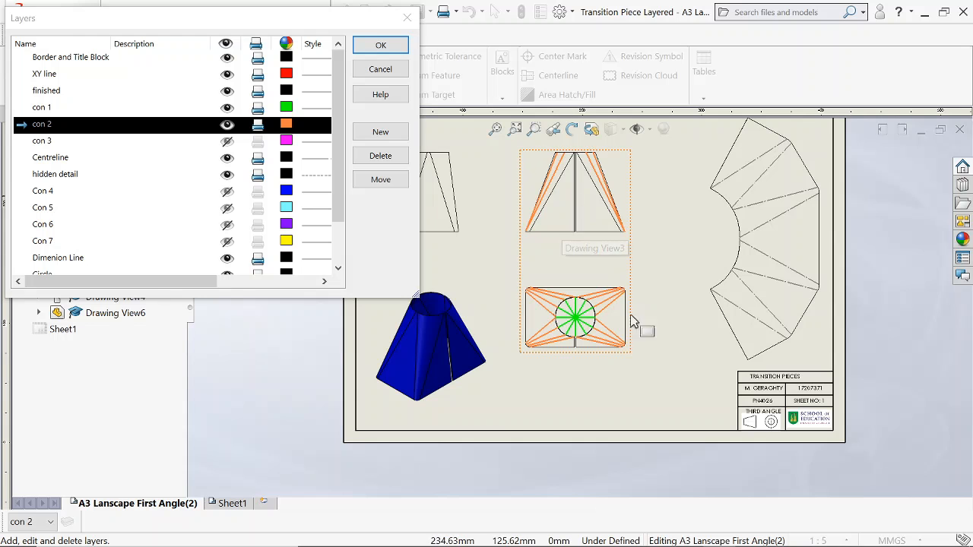
pyautogui.scroll(-1, 563, 304)
pyautogui.scroll(-3, 578, 228)
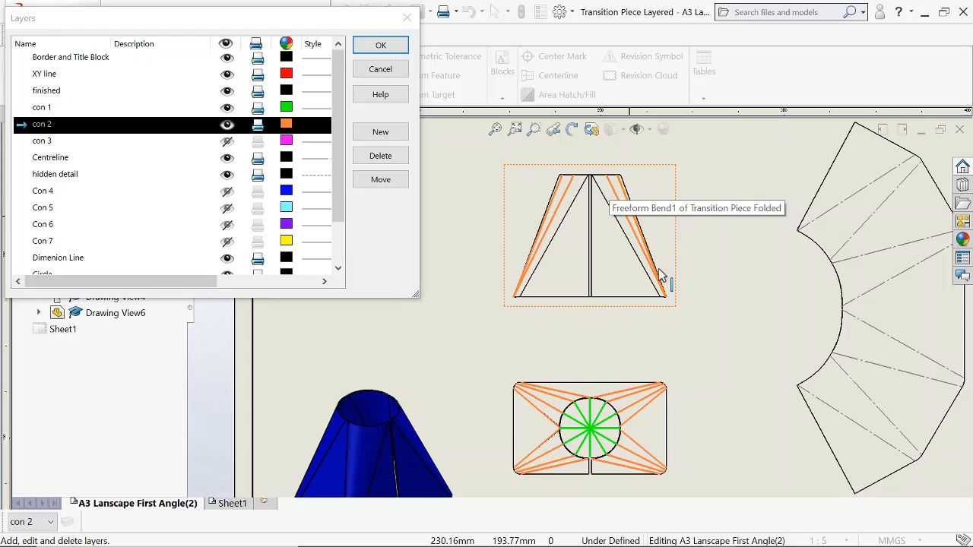
pyautogui.scroll(4, 601, 298)
pyautogui.scroll(-1, 643, 385)
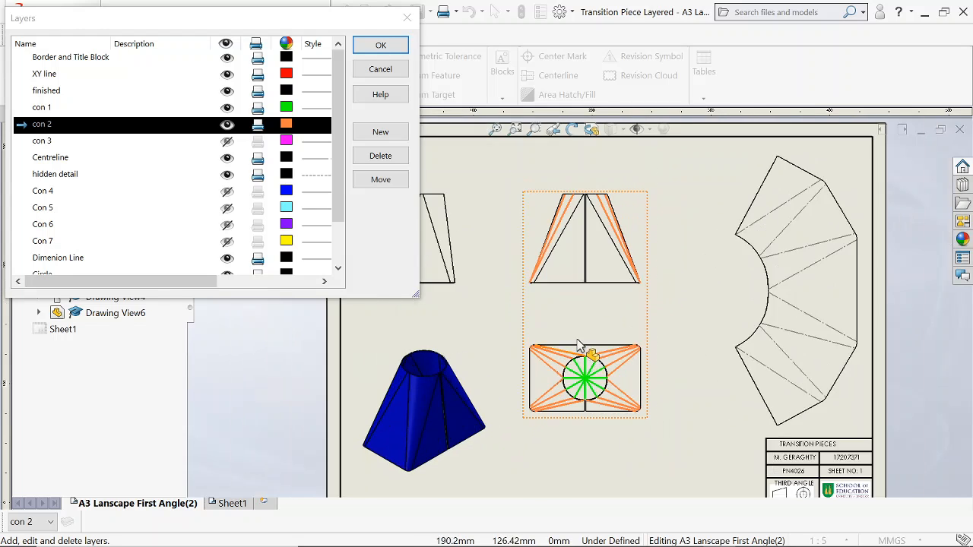
pyautogui.scroll(-1, 581, 304)
pyautogui.scroll(1, 609, 311)
pyautogui.scroll(-2, 630, 380)
pyautogui.scroll(-1, 619, 399)
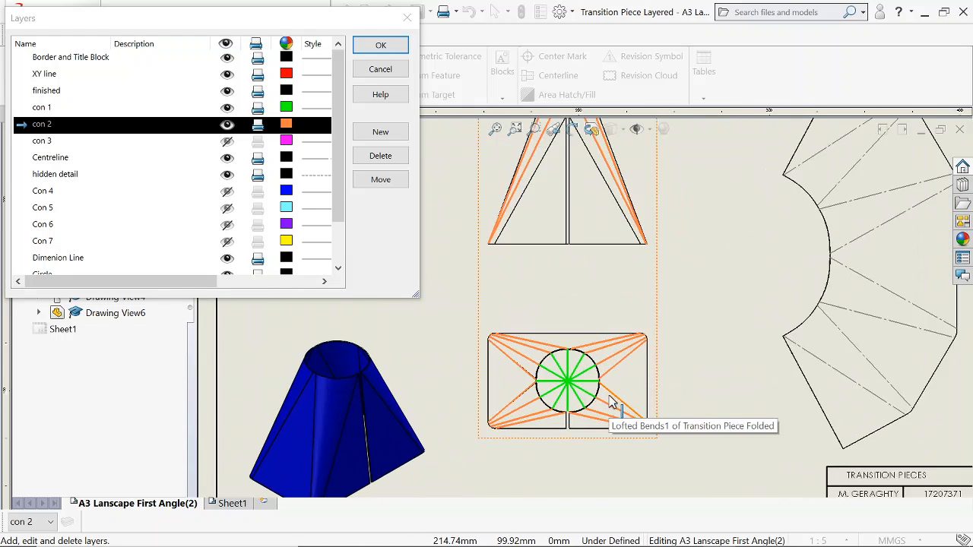
# Show the Con 4 layer with the number and letter labels around the plan view.
pyautogui.scroll(-3, 615, 403)
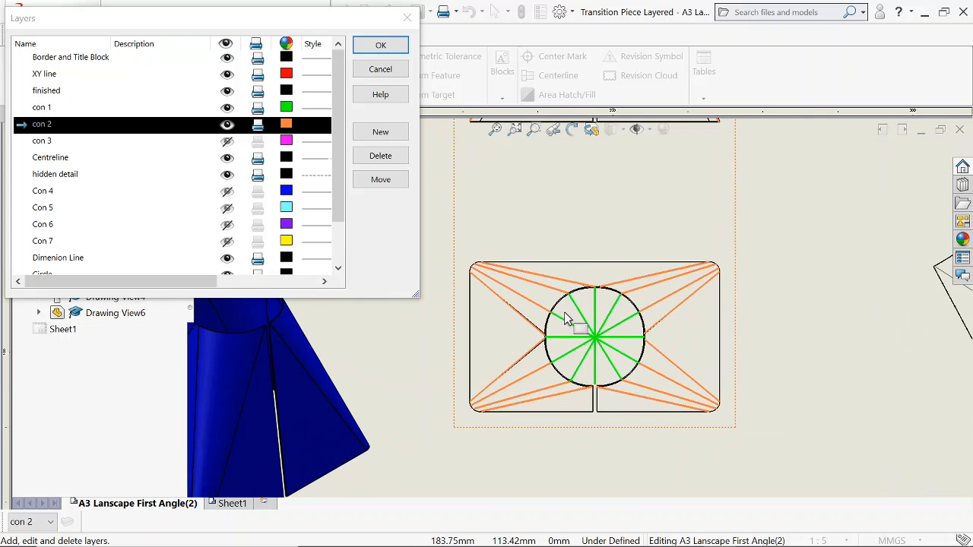
pyautogui.scroll(-1, 564, 312)
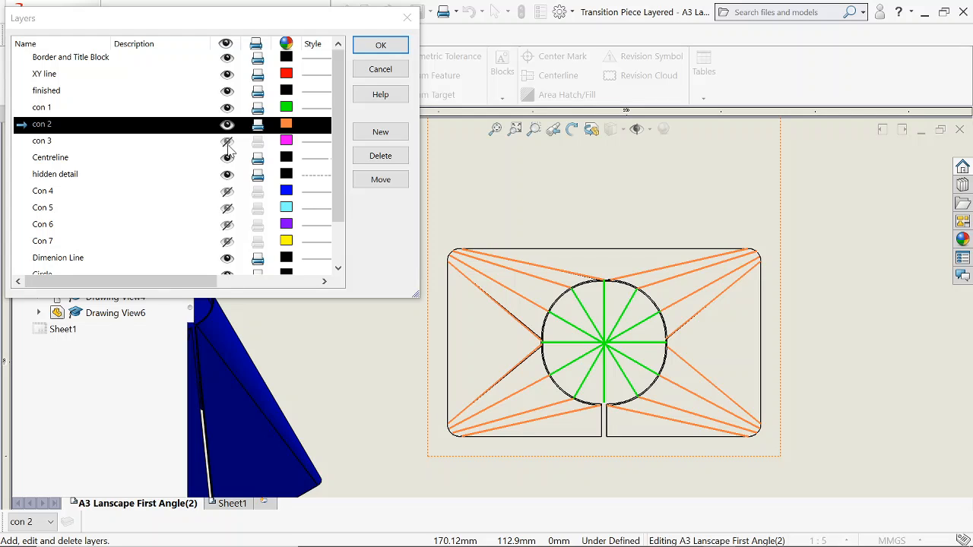
pyautogui.click(226, 194)
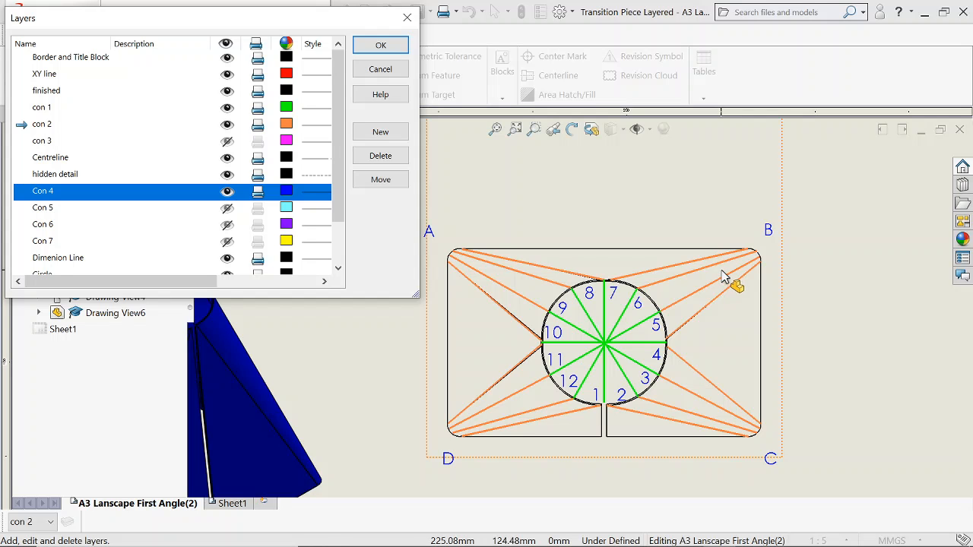
# Show the con 3 layer with the magenta arcs and projection lines.
pyautogui.scroll(5, 673, 275)
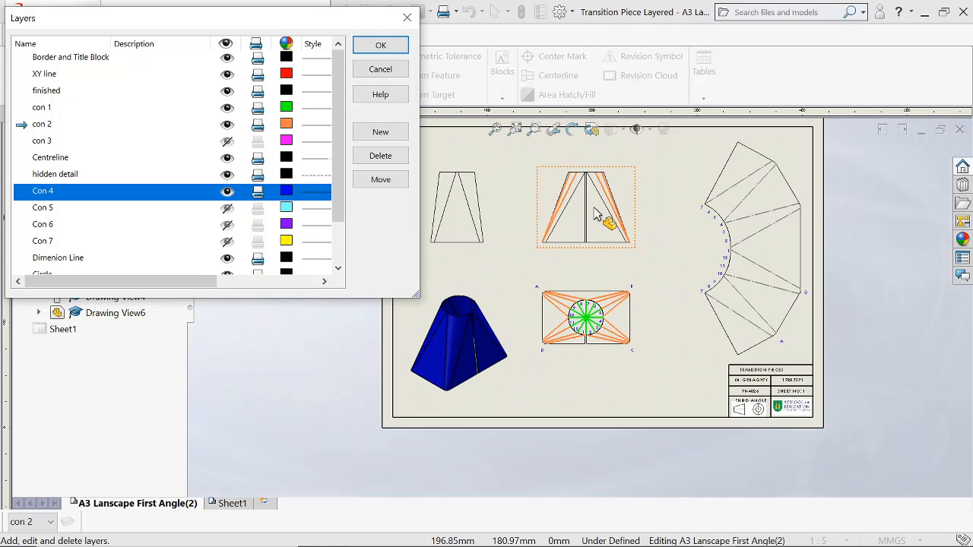
pyautogui.scroll(-2, 601, 213)
pyautogui.scroll(-3, 578, 301)
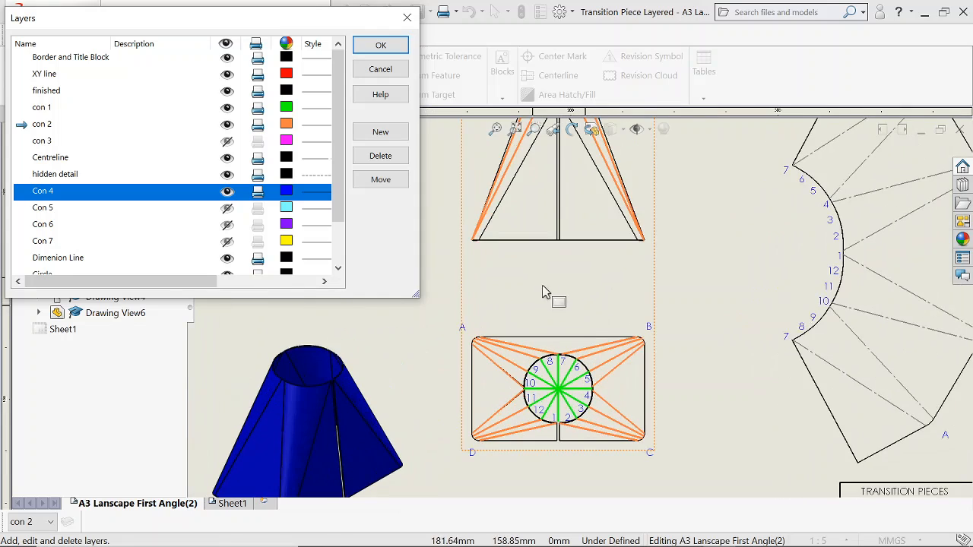
pyautogui.moveTo(543, 293)
pyautogui.mouseDown(button='middle')
pyautogui.moveTo(590, 319)
pyautogui.moveTo(591, 284)
pyautogui.moveTo(573, 257)
pyautogui.mouseUp(button='middle')
pyautogui.scroll(-3, 581, 310)
pyautogui.scroll(-1, 584, 212)
pyautogui.moveTo(584, 217); pyautogui.dragTo(701, 190, button='middle')
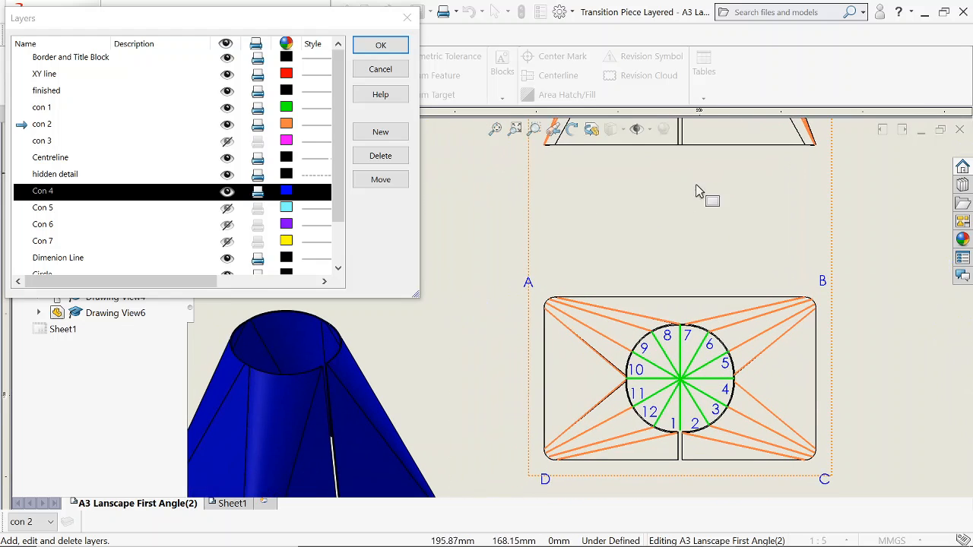
pyautogui.scroll(2, 716, 306)
pyautogui.scroll(-4, 716, 306)
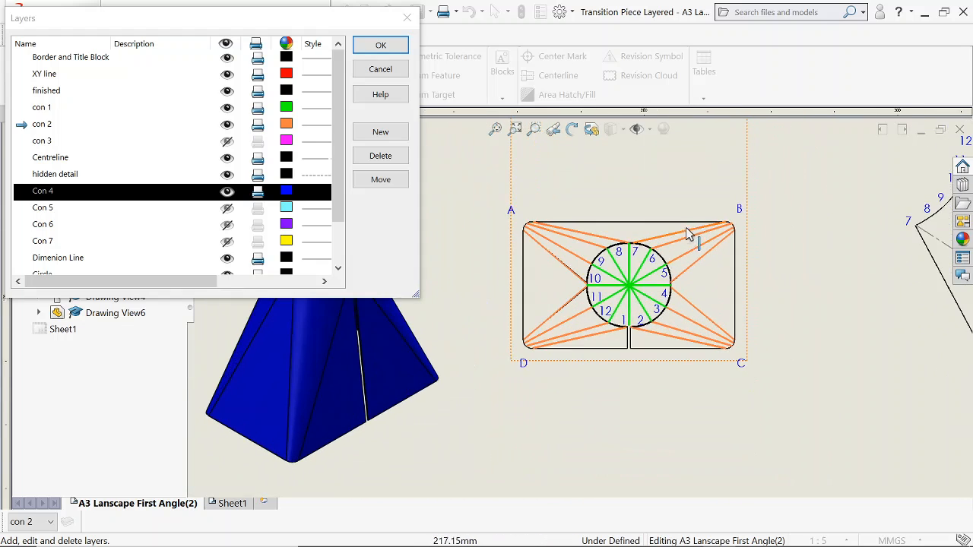
pyautogui.moveTo(674, 278); pyautogui.dragTo(682, 270, button='middle')
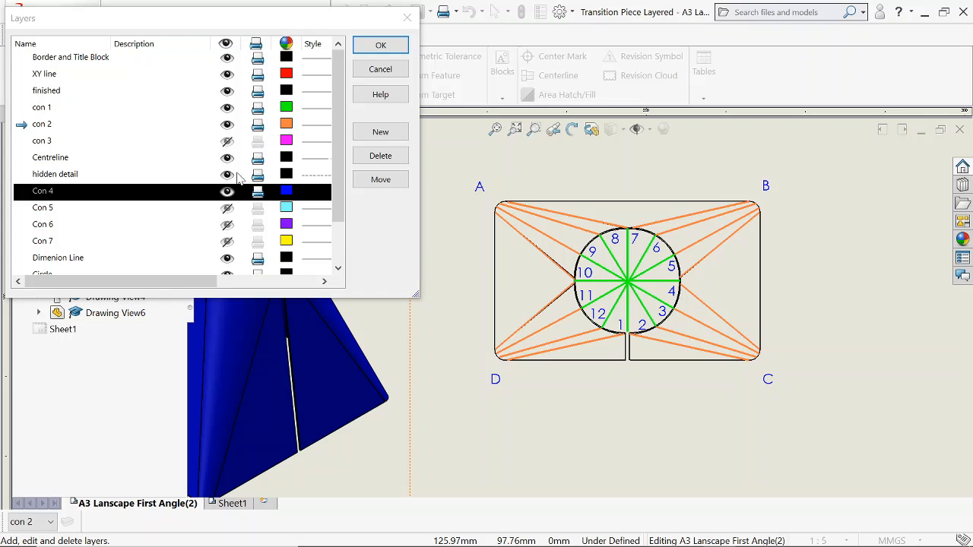
pyautogui.click(227, 141)
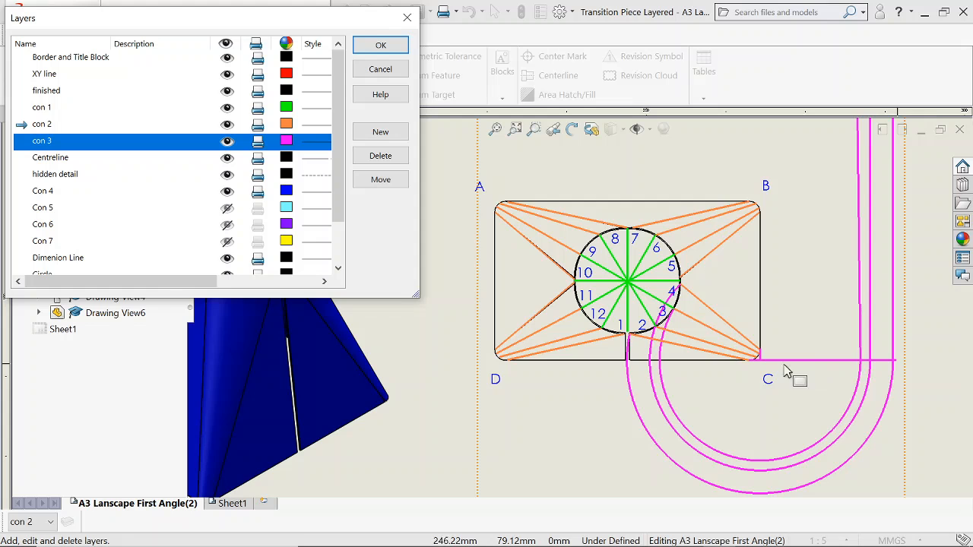
# Examine how the magenta con 3 arcs and lines run from the plan's division points up to the elevation.
pyautogui.scroll(-2, 765, 378)
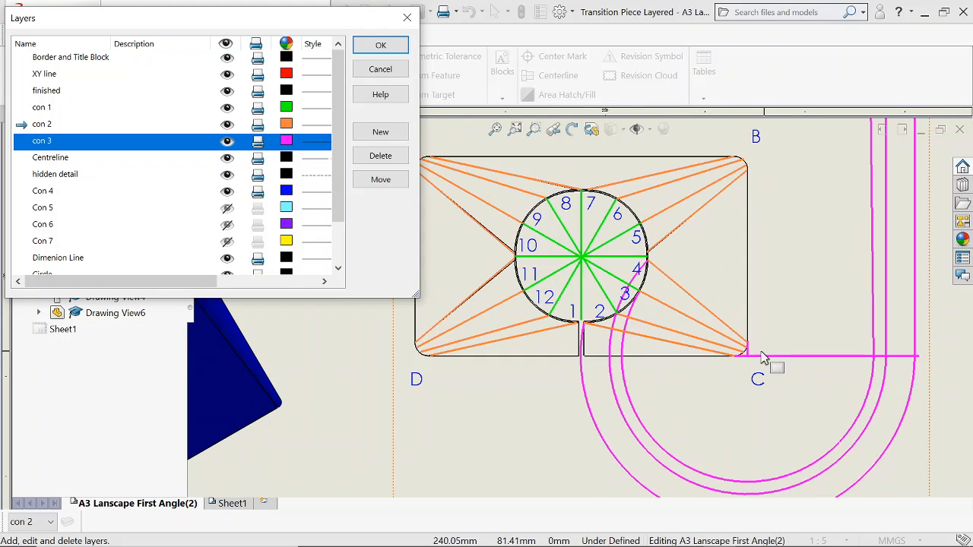
pyautogui.scroll(1, 755, 365)
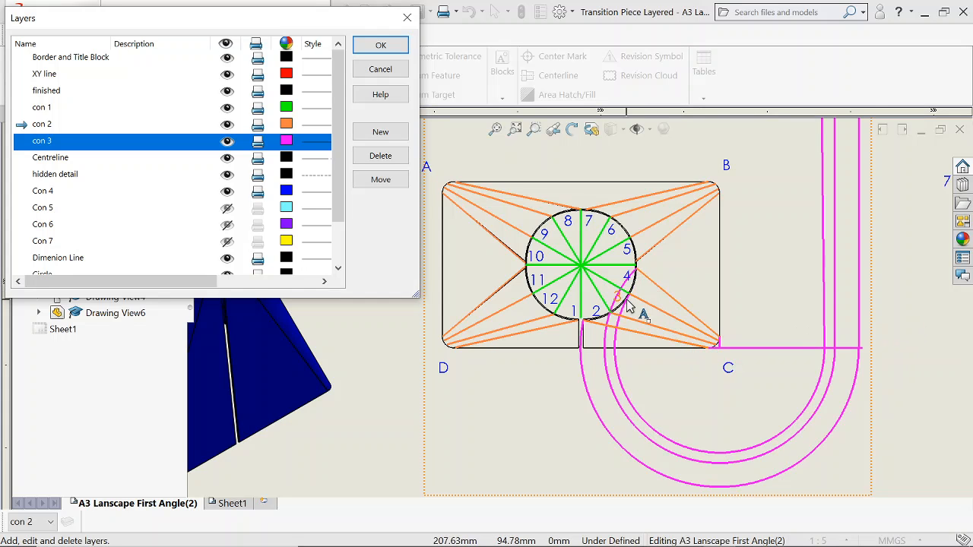
pyautogui.scroll(-1, 633, 308)
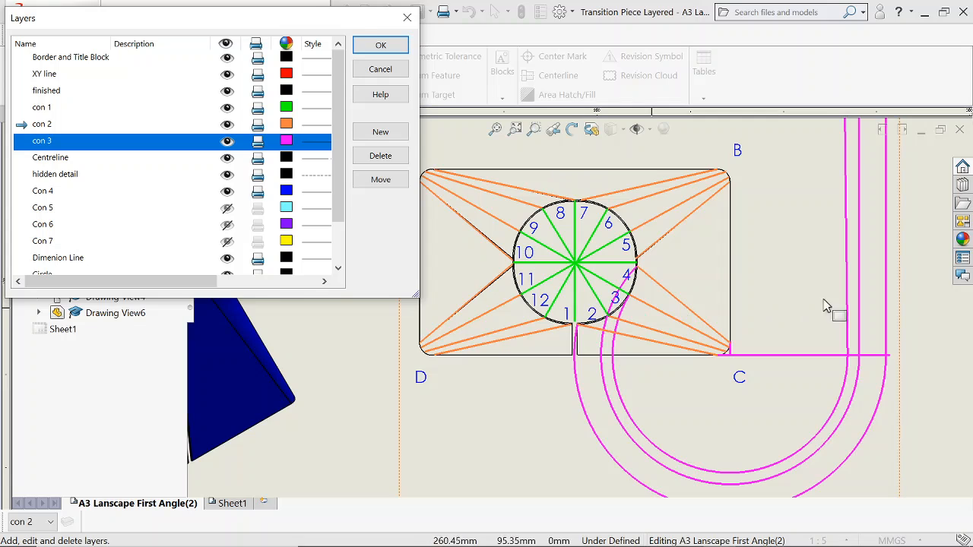
pyautogui.press('z')
pyautogui.press('z')
pyautogui.press('z')
pyautogui.press('z')
pyautogui.press('z')
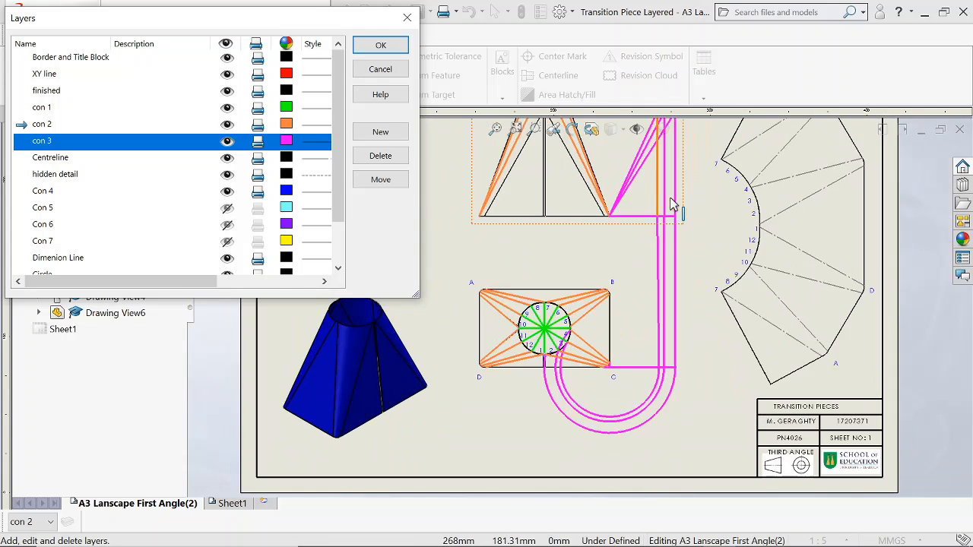
pyautogui.scroll(-2, 662, 195)
pyautogui.scroll(-3, 603, 414)
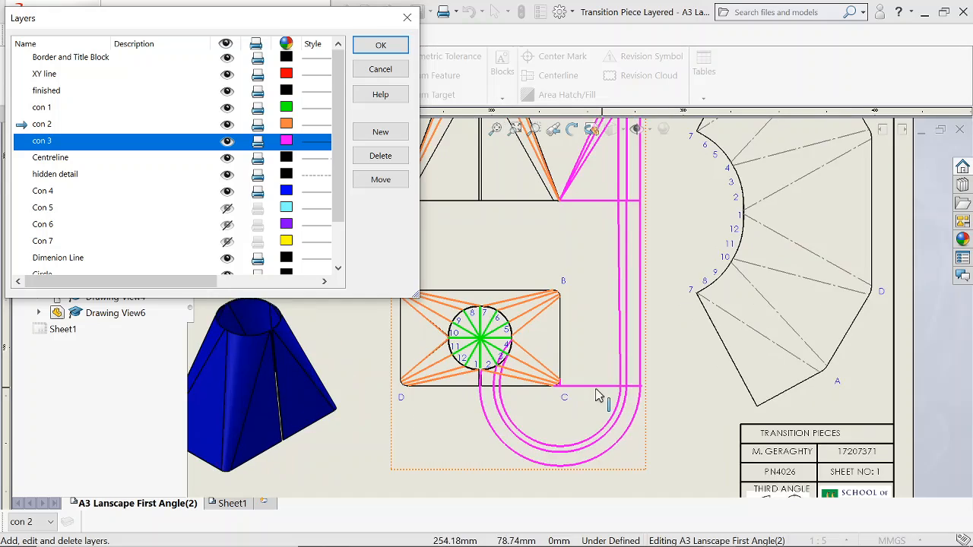
pyautogui.scroll(3, 596, 182)
pyautogui.scroll(-4, 624, 348)
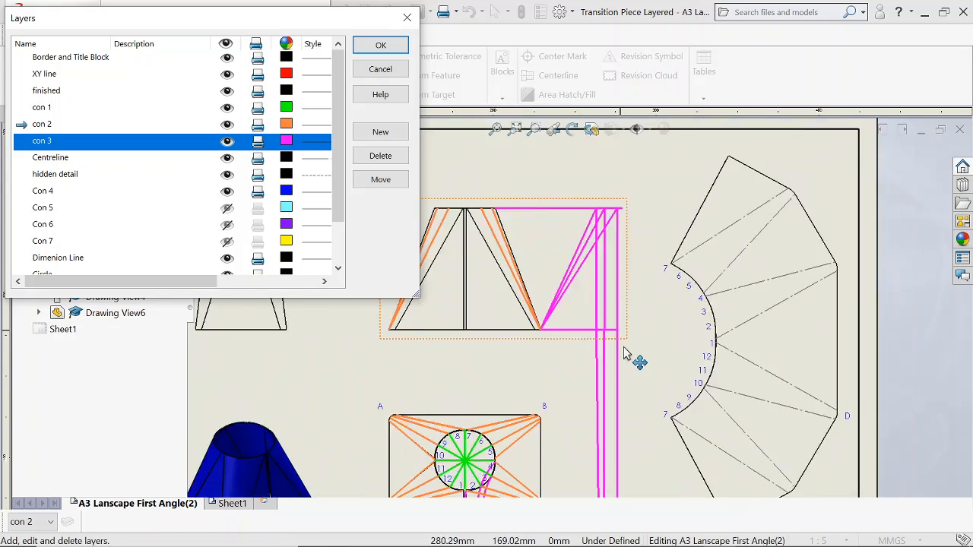
# Examine the magenta con 3 lines beside the elevation and compare them with the fold lines of the flat pattern.
pyautogui.press('z')
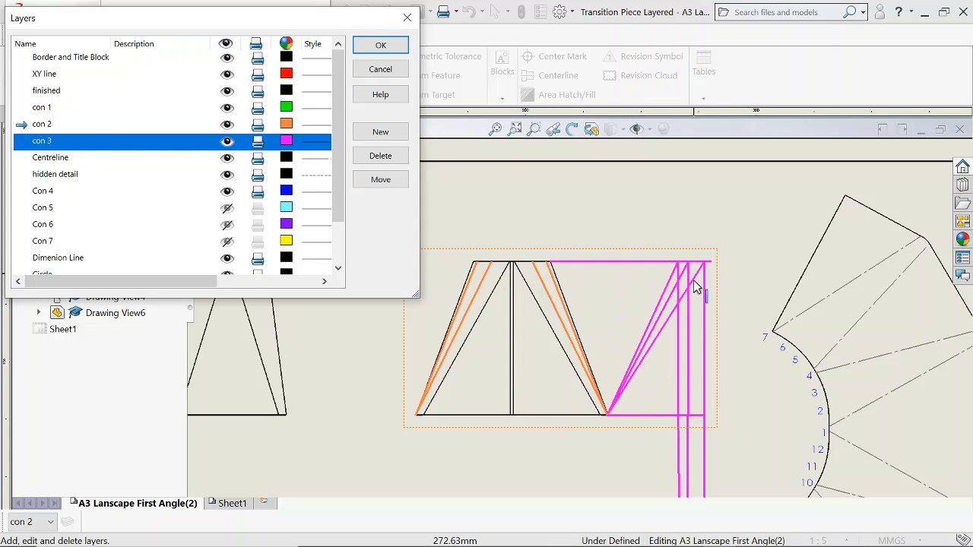
pyautogui.scroll(2, 658, 280)
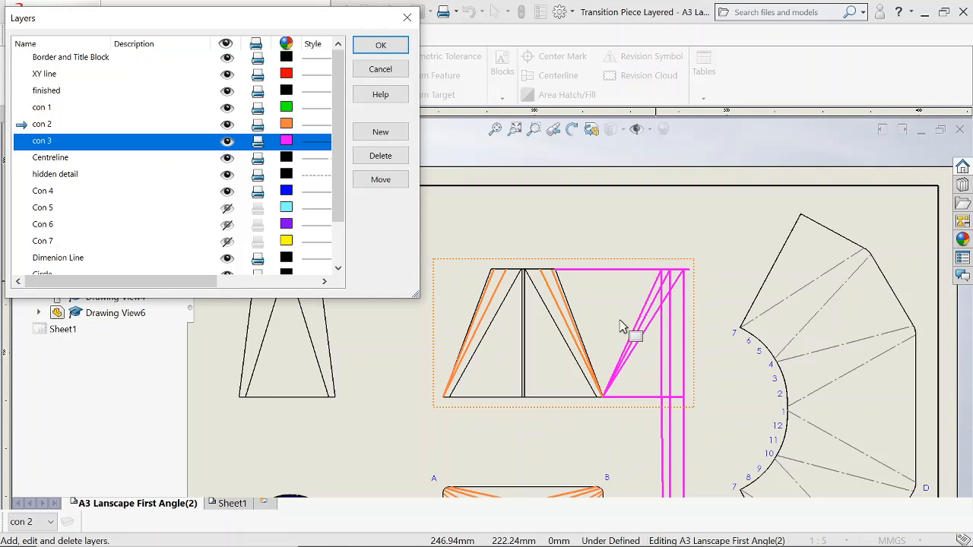
pyautogui.scroll(-1, 603, 397)
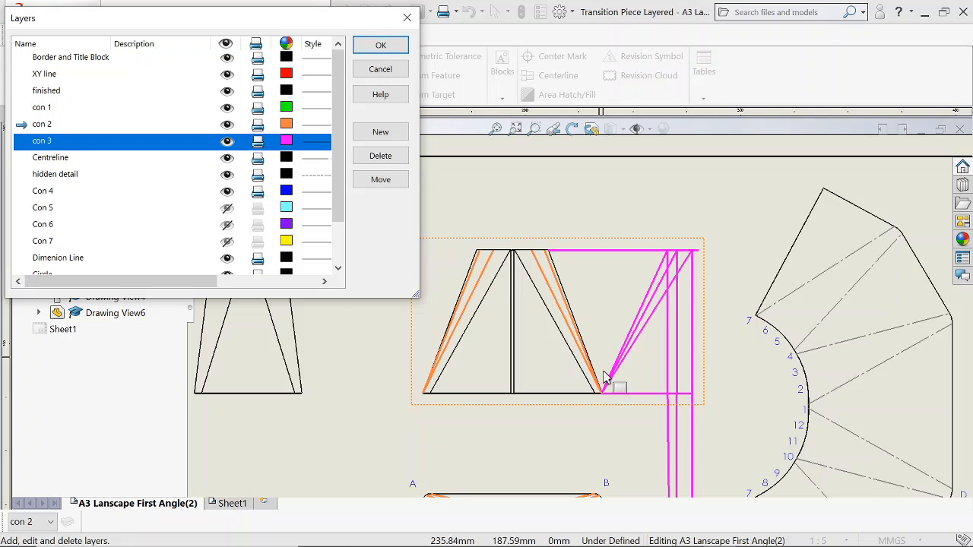
pyautogui.scroll(1, 606, 378)
pyautogui.scroll(1, 606, 381)
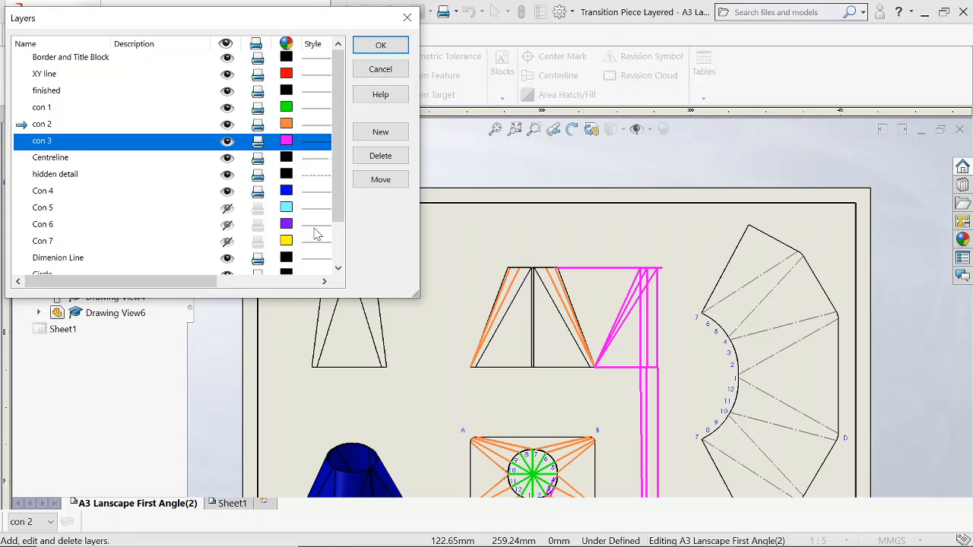
pyautogui.scroll(-4, 672, 344)
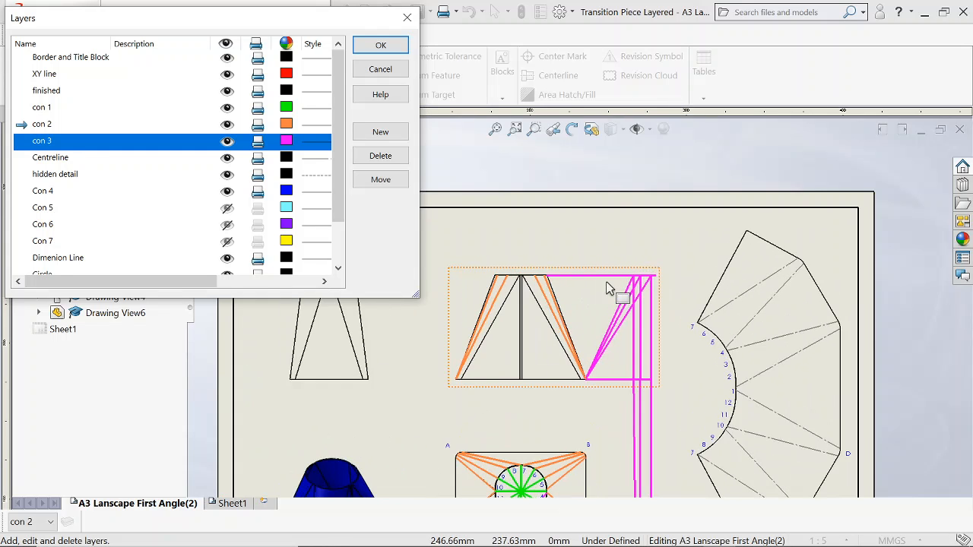
pyautogui.scroll(5, 622, 357)
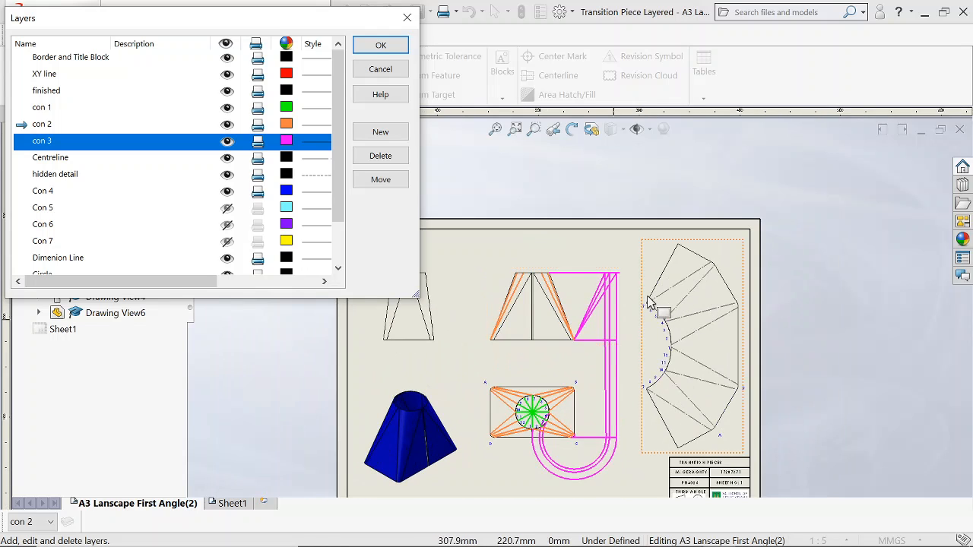
pyautogui.scroll(-3, 662, 310)
pyautogui.scroll(-4, 695, 357)
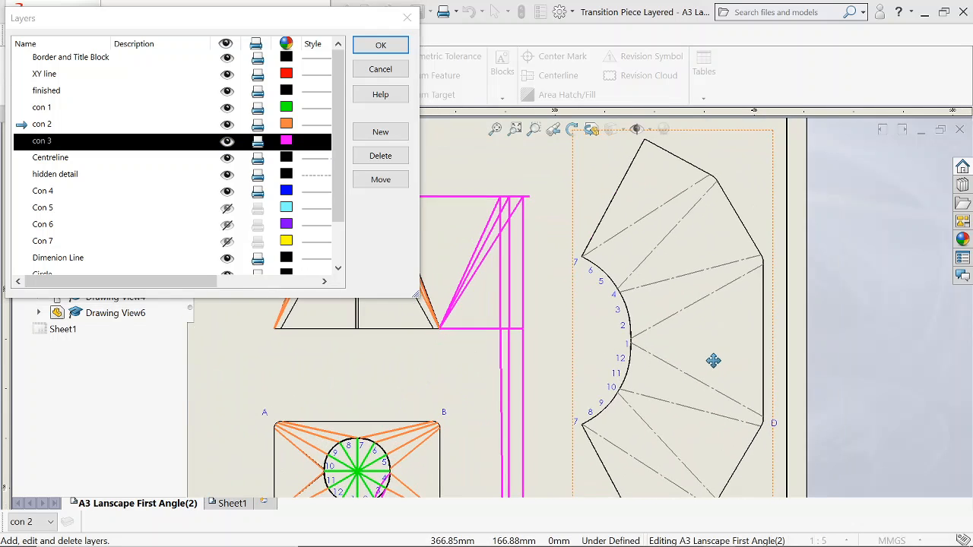
pyautogui.scroll(3, 635, 266)
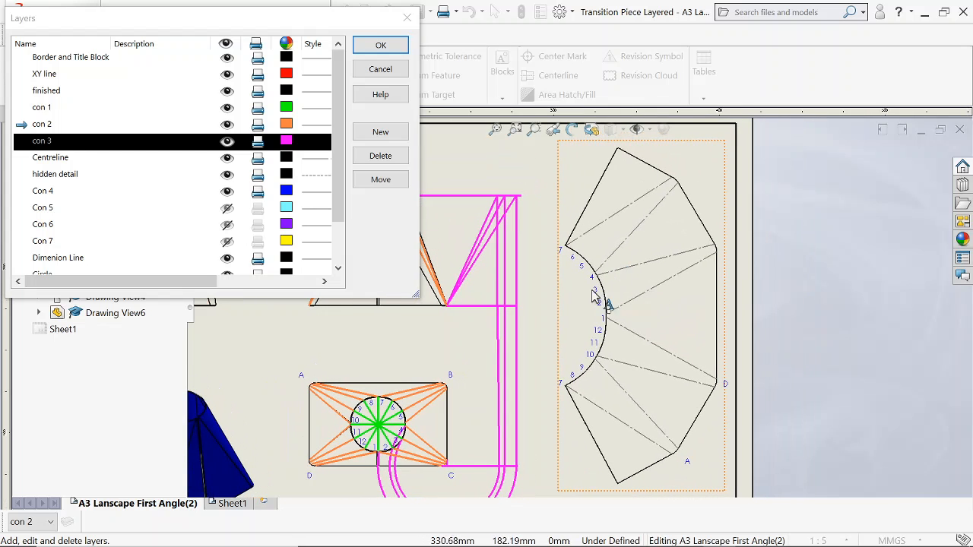
# Try to show the Con 5 layer.
pyautogui.click(282, 211)
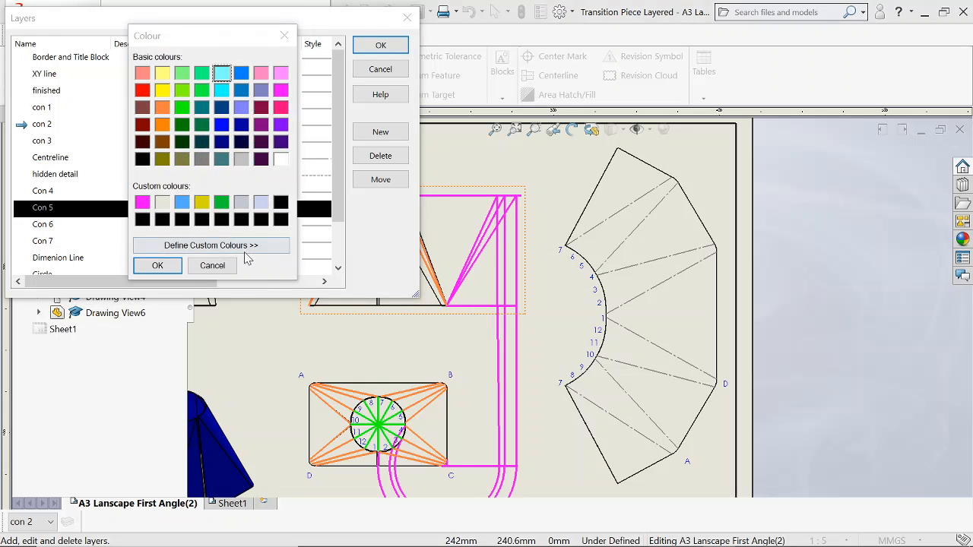
pyautogui.click(212, 265)
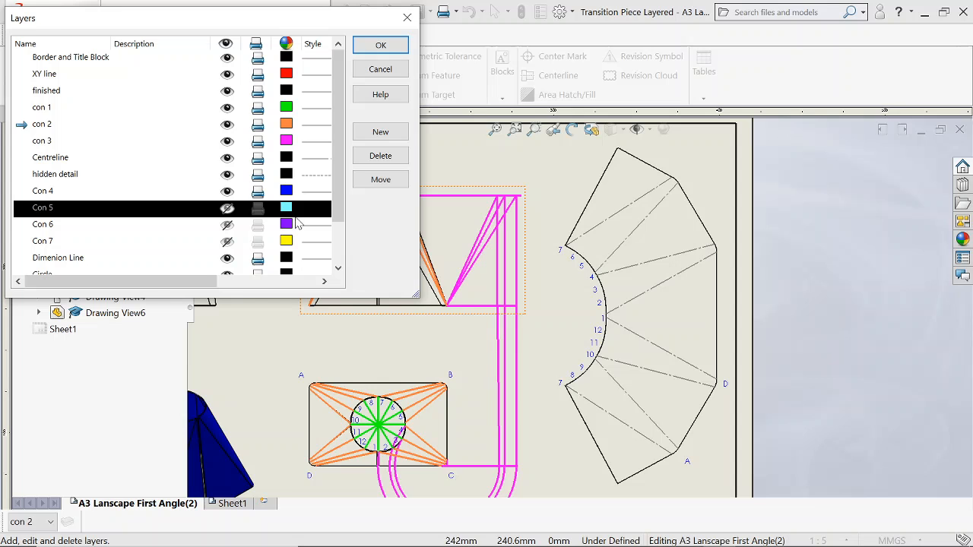
pyautogui.click(228, 210)
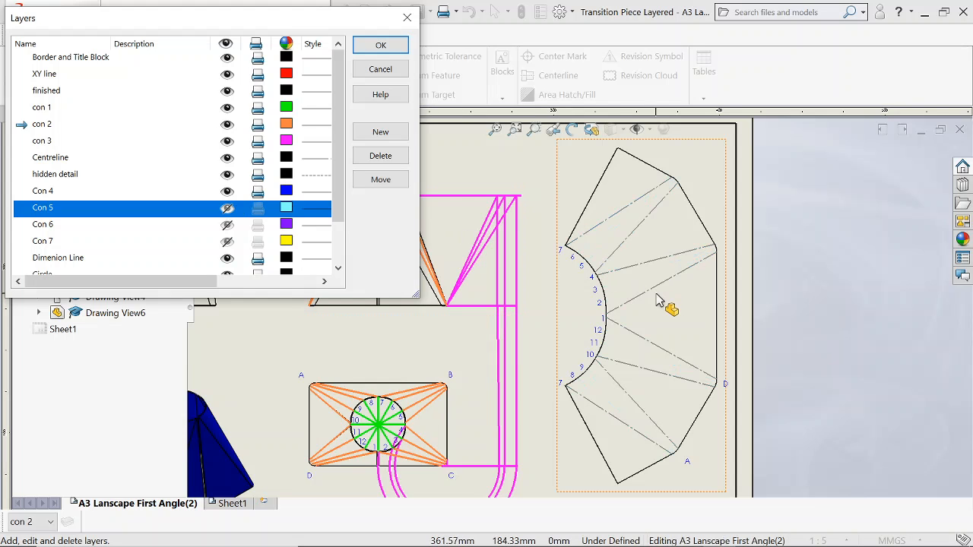
# Examine the numbered points along the flat pattern's curved edge and its lettered corners, comparing them with the plan view.
pyautogui.scroll(-2, 656, 298)
pyautogui.moveTo(627, 367); pyautogui.dragTo(625, 356, button='middle')
pyautogui.scroll(-1, 627, 370)
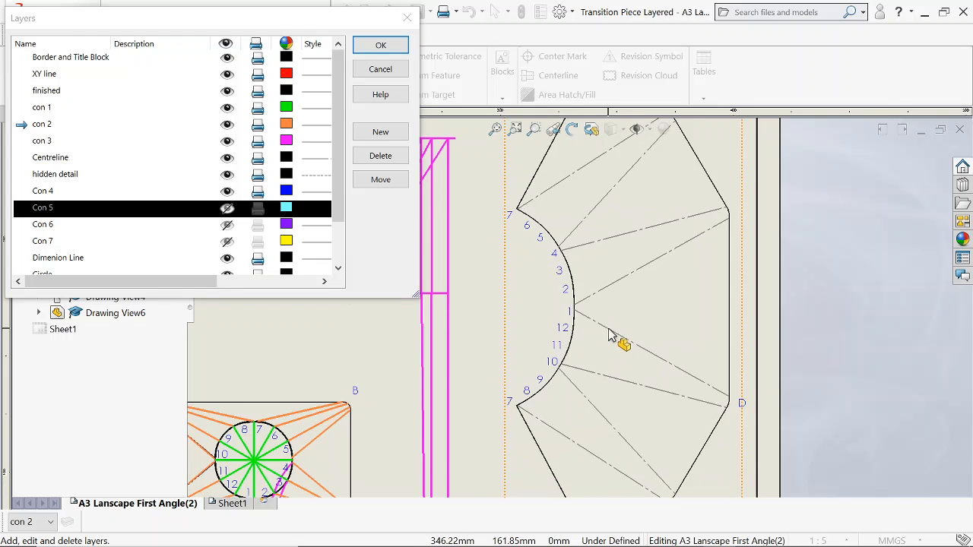
pyautogui.scroll(2, 608, 335)
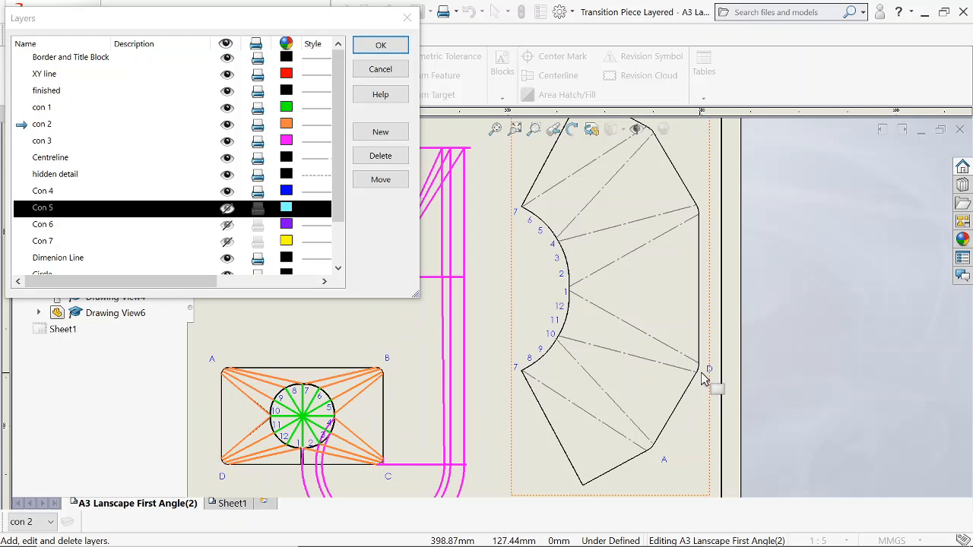
pyautogui.scroll(2, 670, 259)
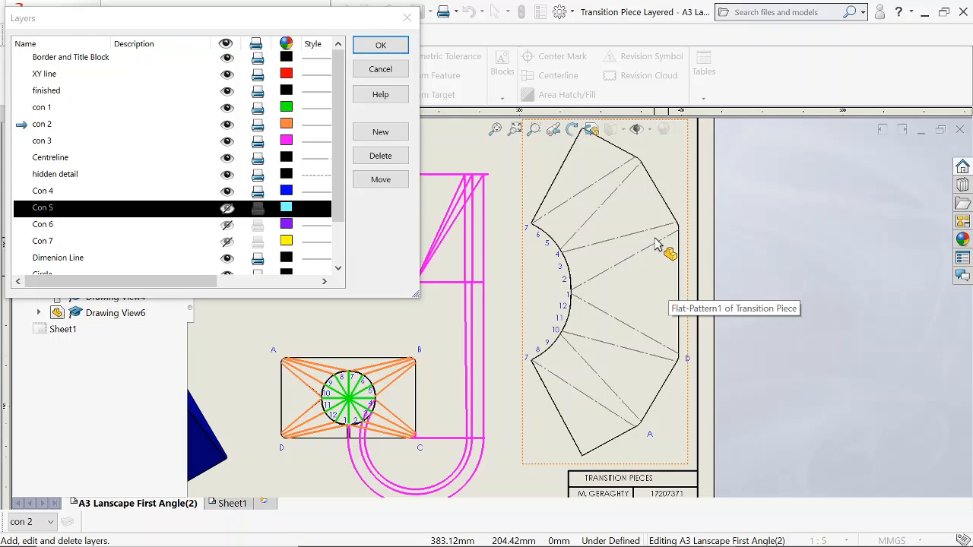
pyautogui.scroll(-1, 448, 339)
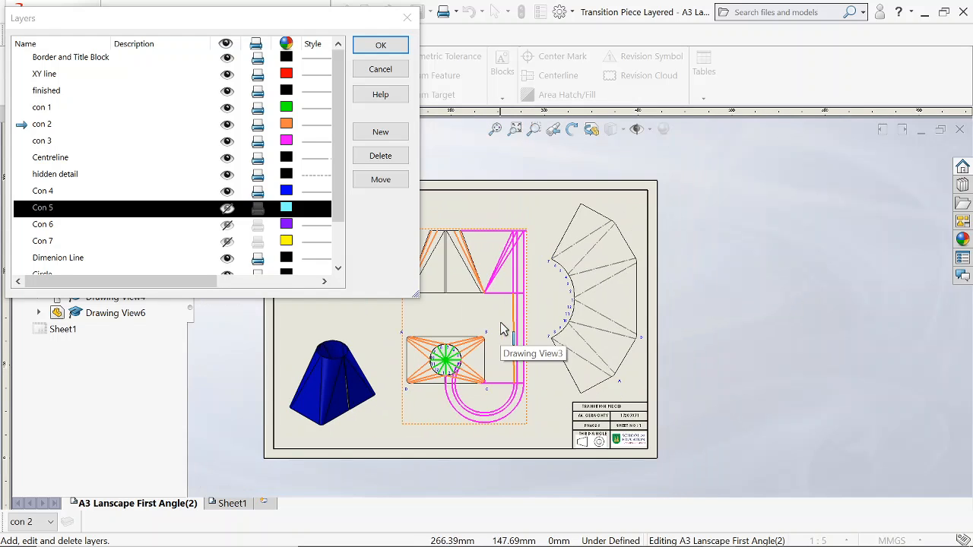
pyautogui.scroll(-1, 561, 275)
pyautogui.scroll(-1, 672, 293)
pyautogui.scroll(-1, 632, 309)
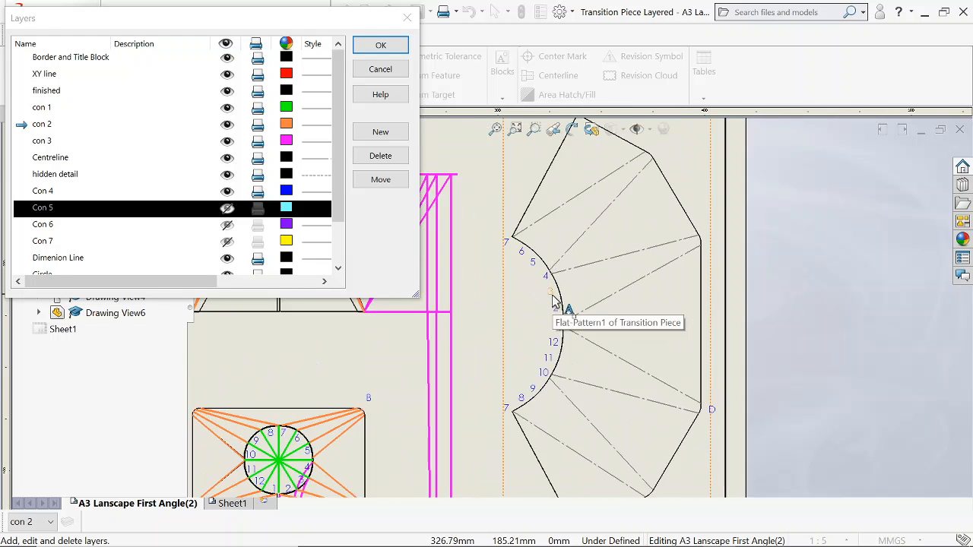
pyautogui.scroll(2, 612, 319)
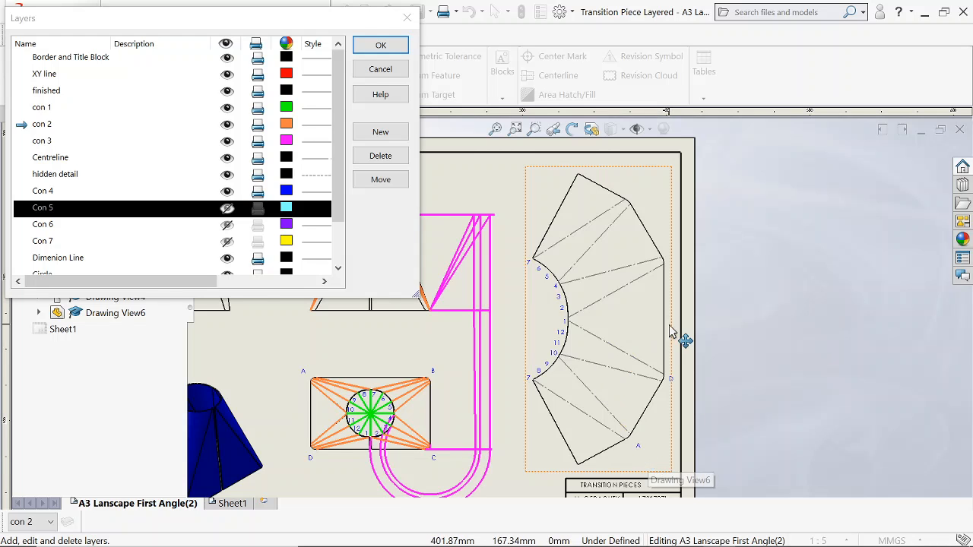
pyautogui.scroll(-3, 566, 315)
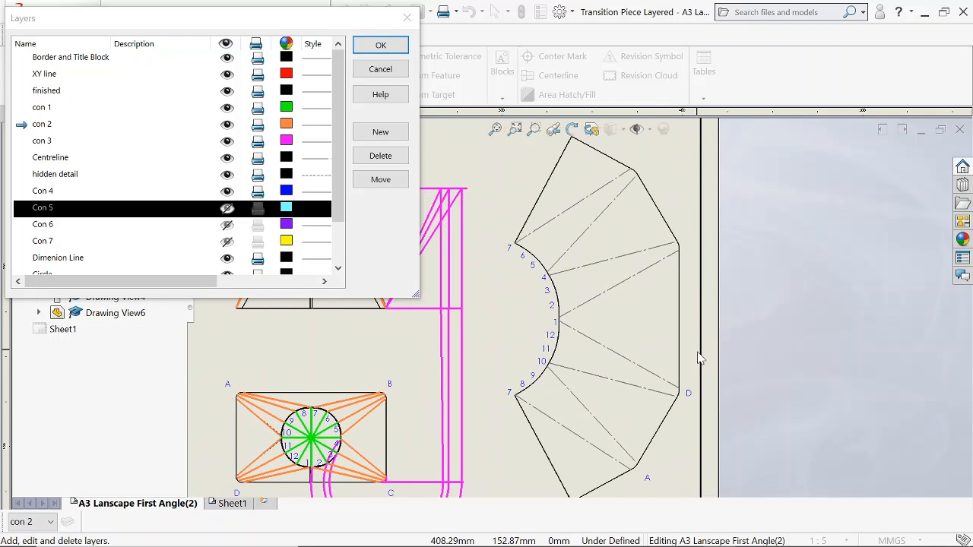
pyautogui.scroll(4, 619, 310)
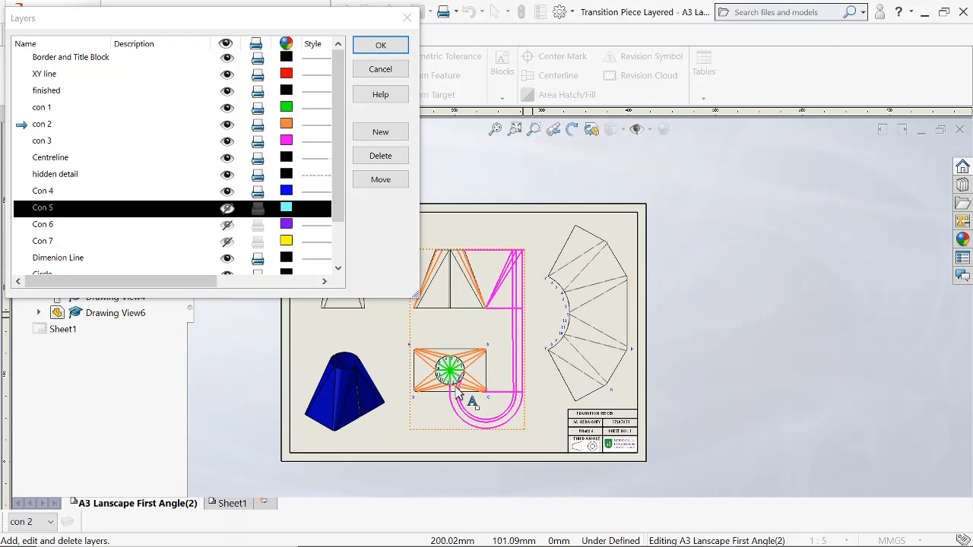
pyautogui.scroll(2, 517, 305)
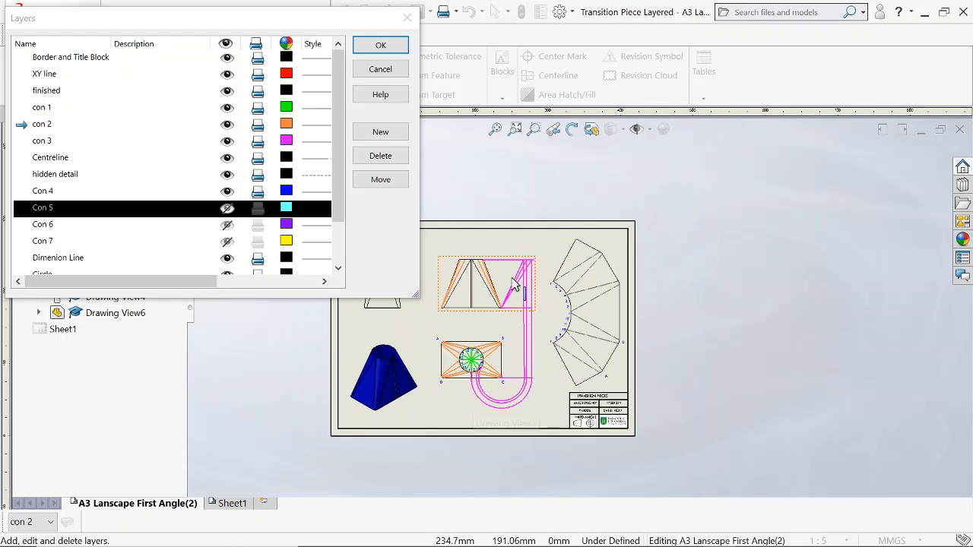
# Close the layer list and try to place a note on layer Con 4 beside the flat pattern's unlabelled upper outer corner.
pyautogui.click(380, 46)
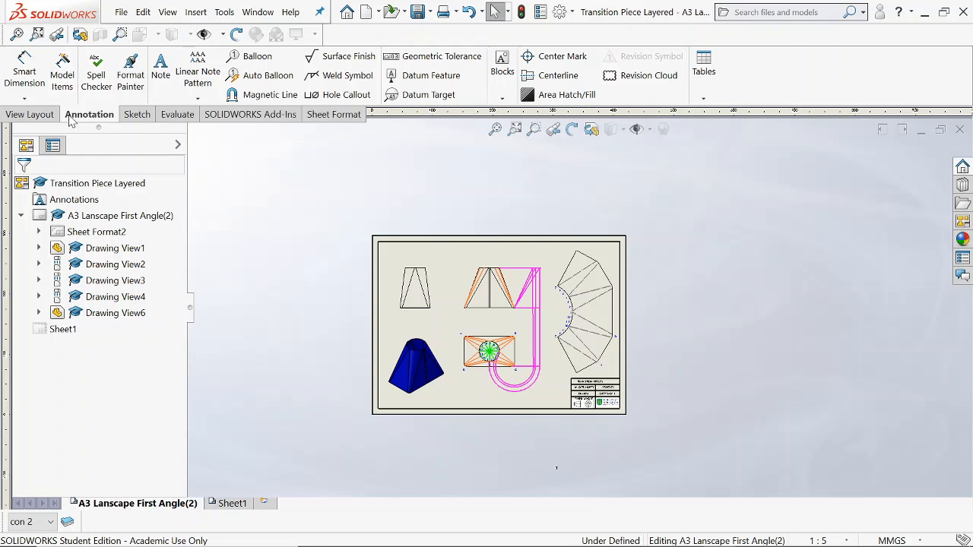
pyautogui.click(161, 72)
pyautogui.scroll(-4, 608, 298)
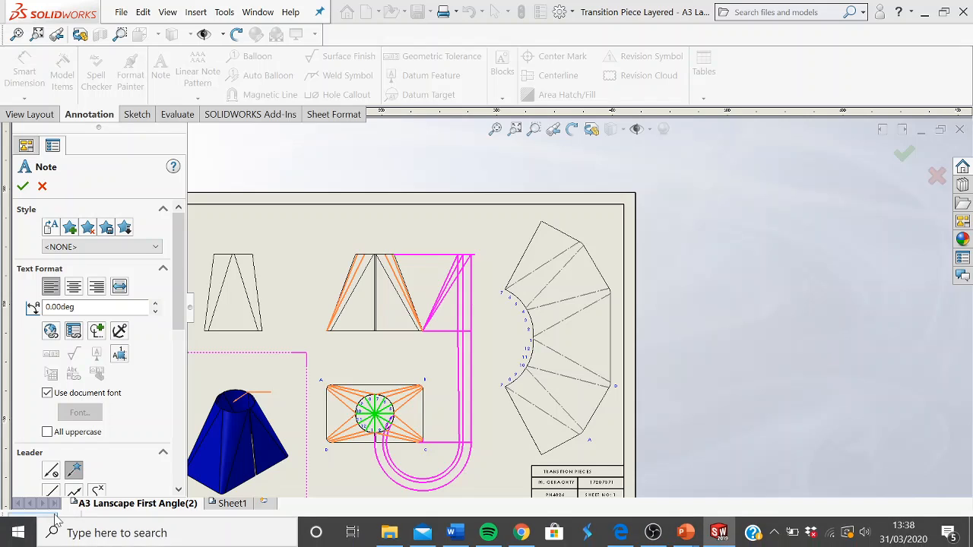
pyautogui.click(55, 519)
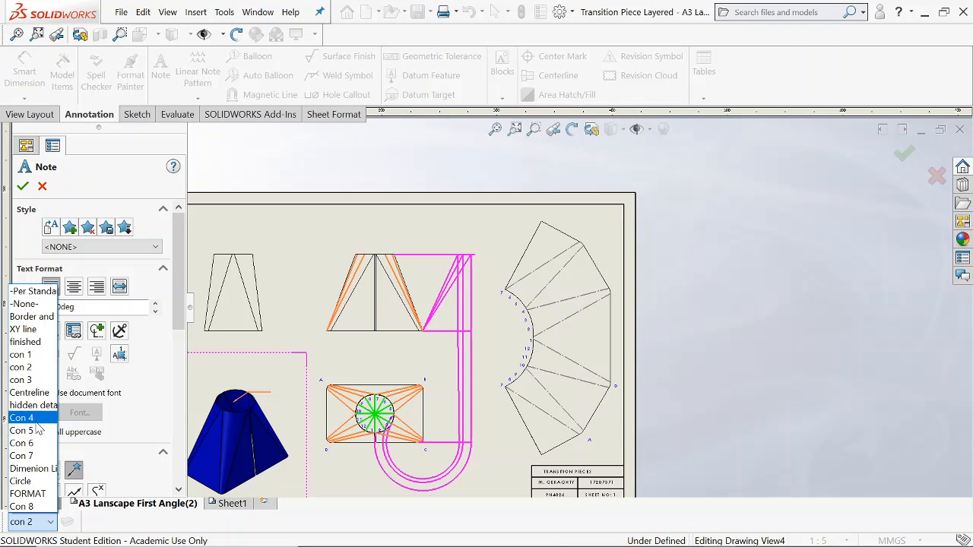
pyautogui.click(22, 417)
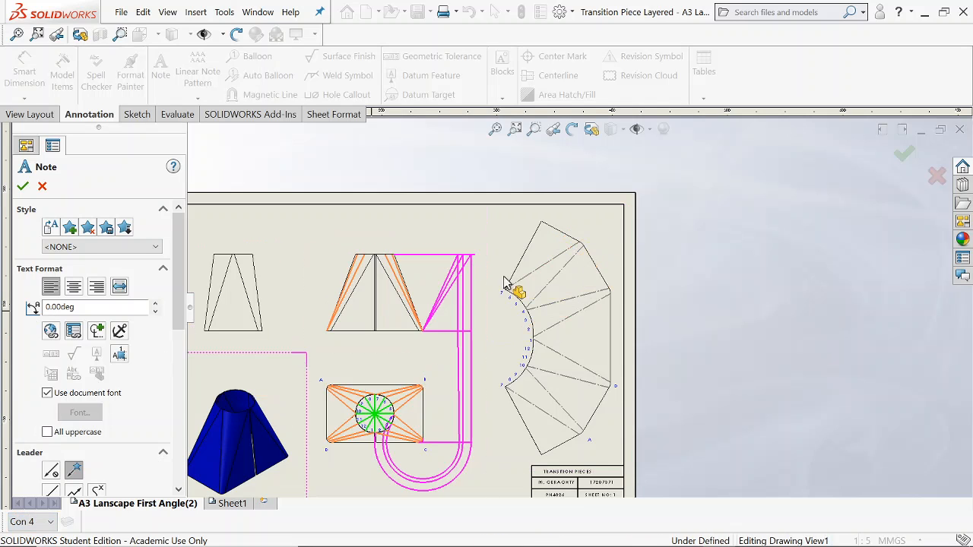
pyautogui.click(617, 274)
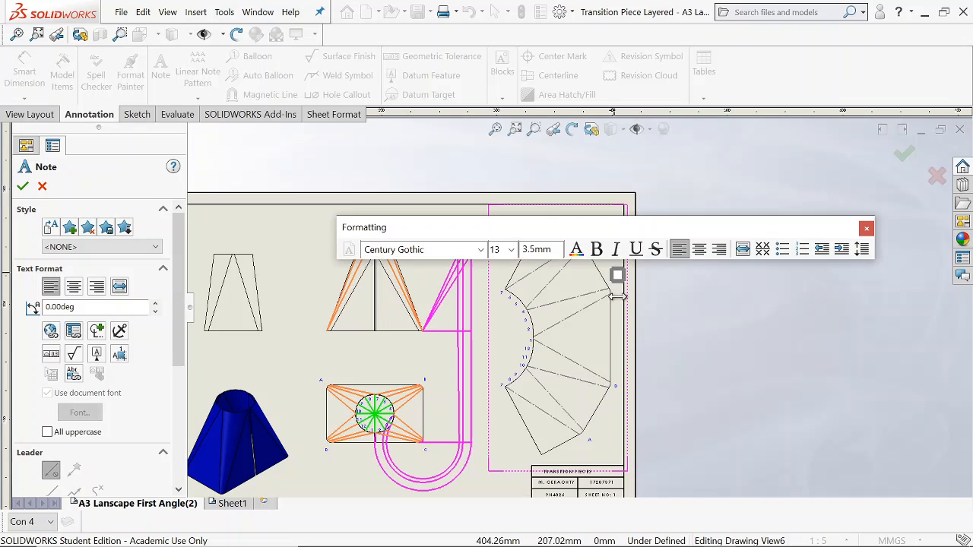
pyautogui.click(650, 295)
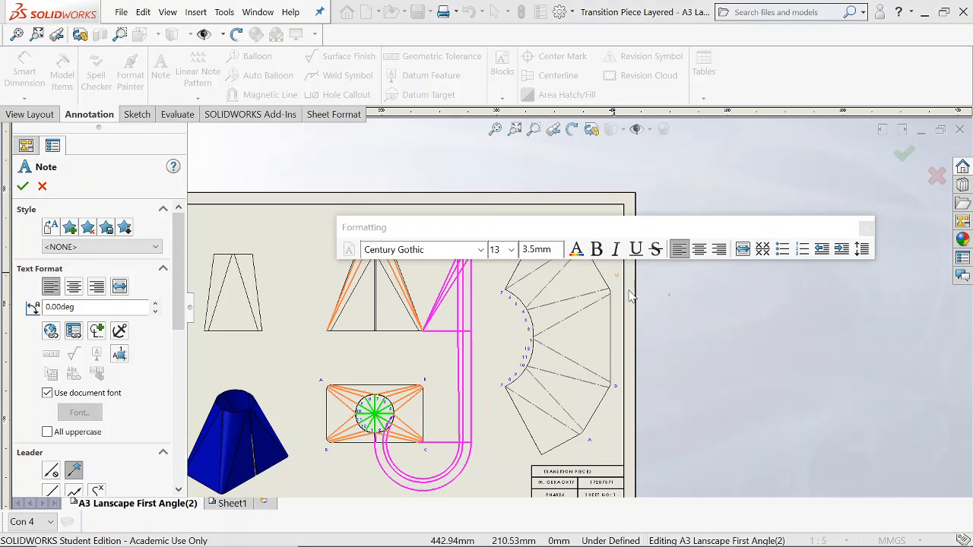
pyautogui.press('Escape')
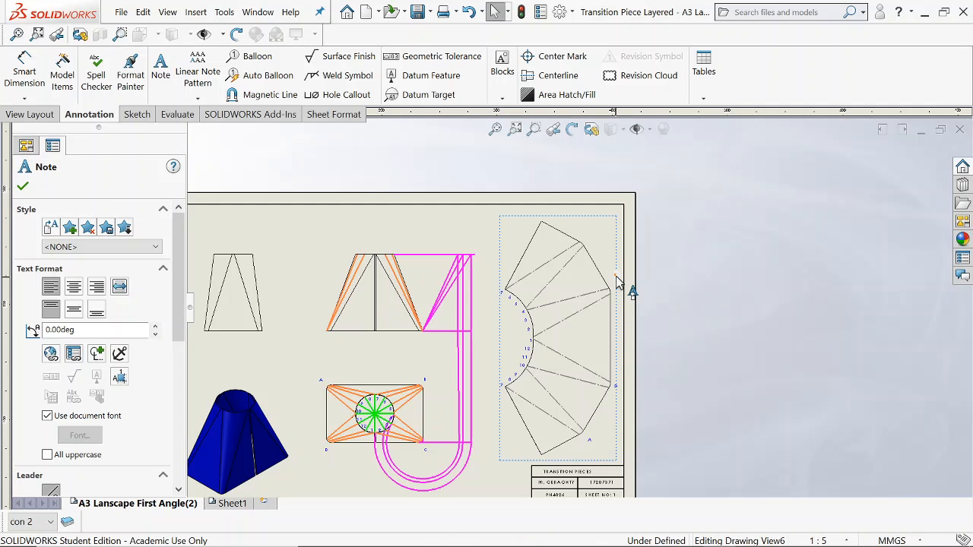
# Make Con 4 the active layer, and hide and show it again to check which labels it holds.
pyautogui.click(67, 521)
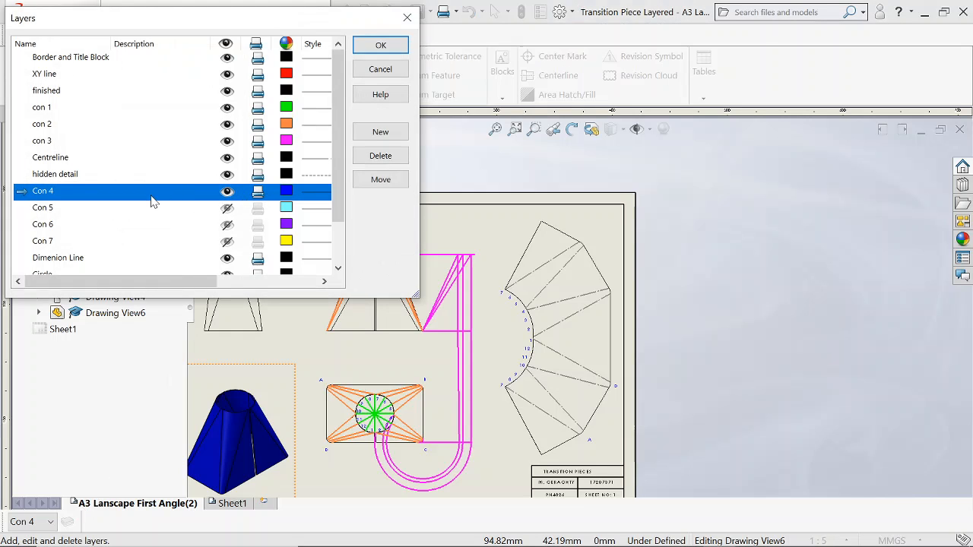
pyautogui.click(377, 44)
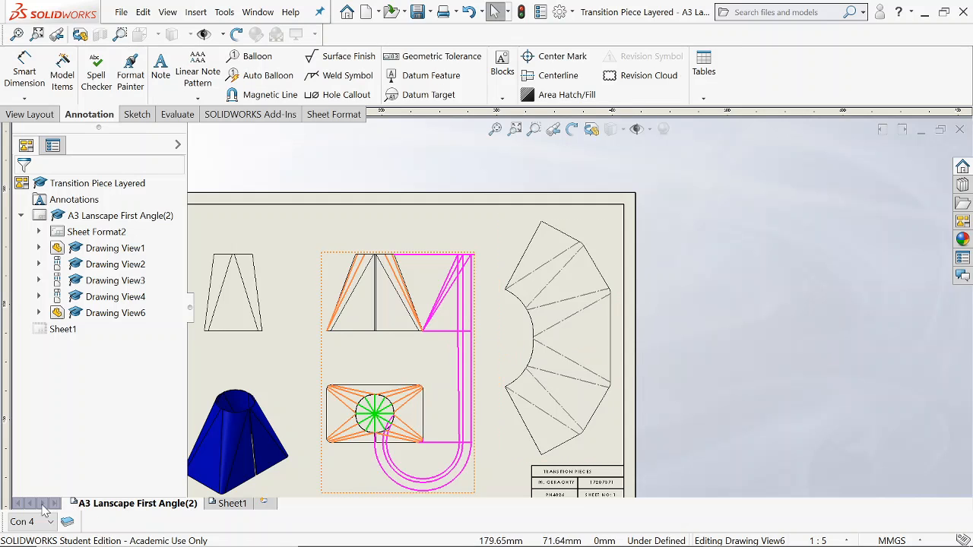
pyautogui.click(66, 522)
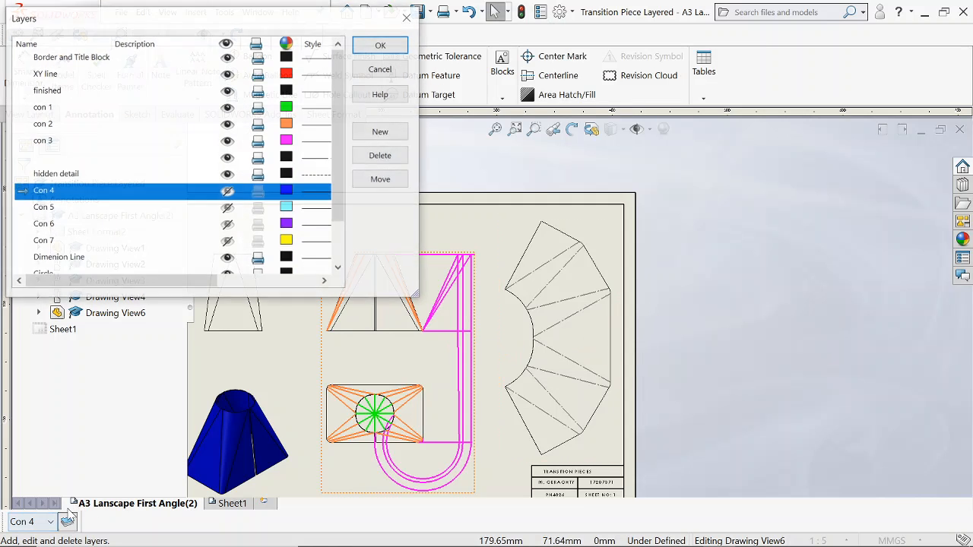
pyautogui.click(227, 191)
pyautogui.click(380, 45)
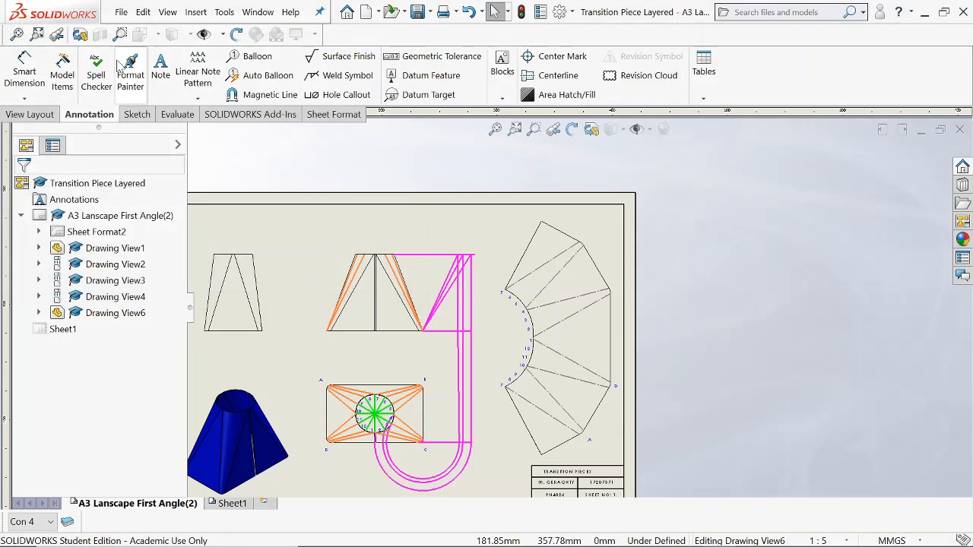
# Add the note "c" beside the flat pattern's outer corner directly above corner D.
pyautogui.click(160, 68)
pyautogui.scroll(-3, 601, 297)
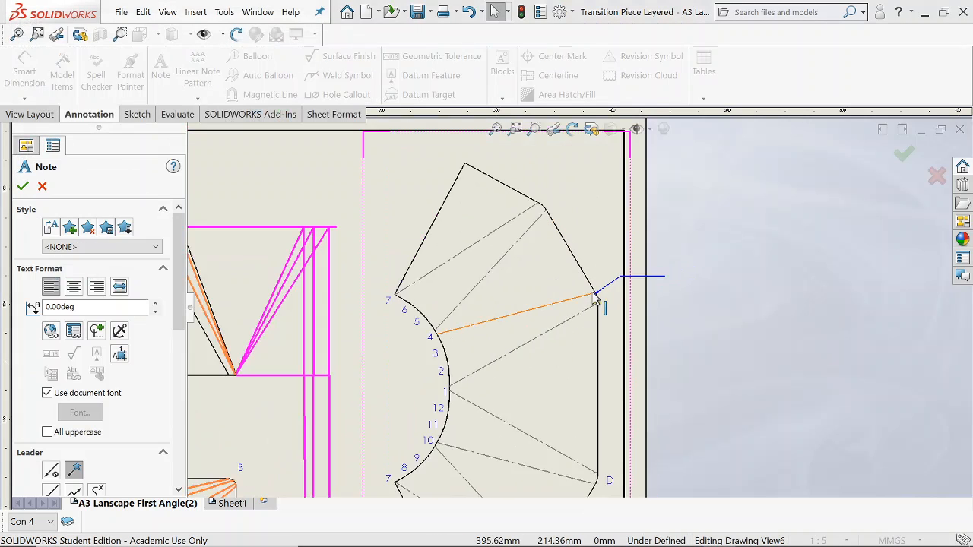
pyautogui.scroll(-2, 601, 298)
pyautogui.click(596, 293)
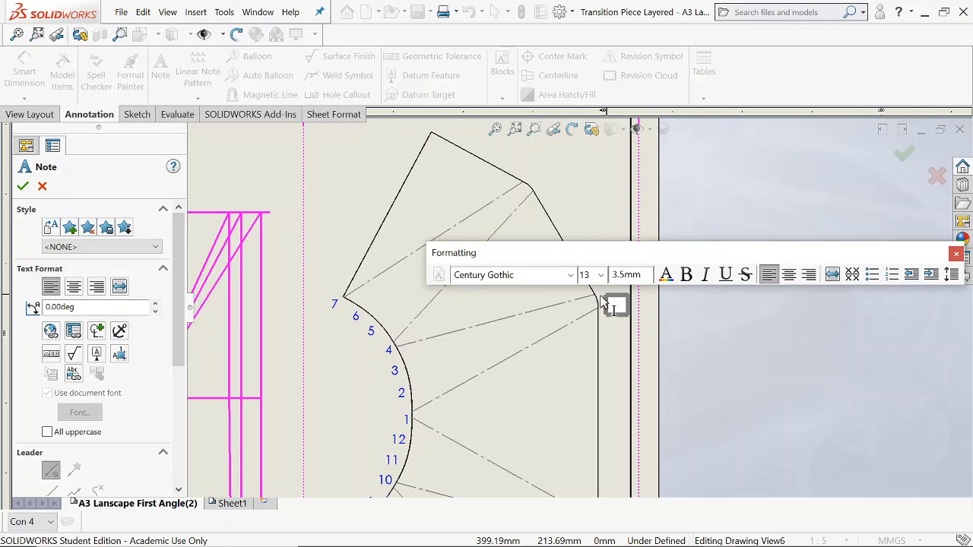
pyautogui.write('c')
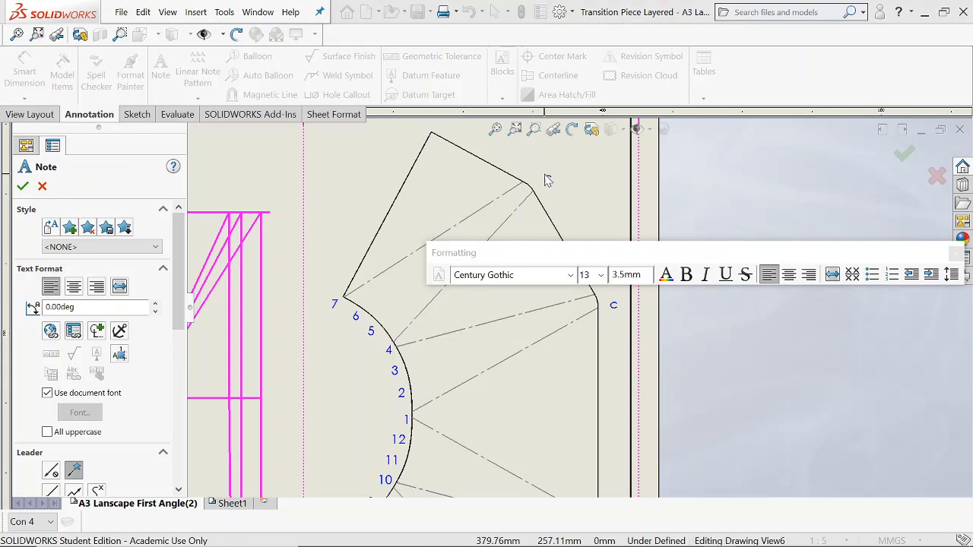
# Add the note "B" beside the flat pattern's outer corner directly above corner C and finish placing notes.
pyautogui.click(547, 180)
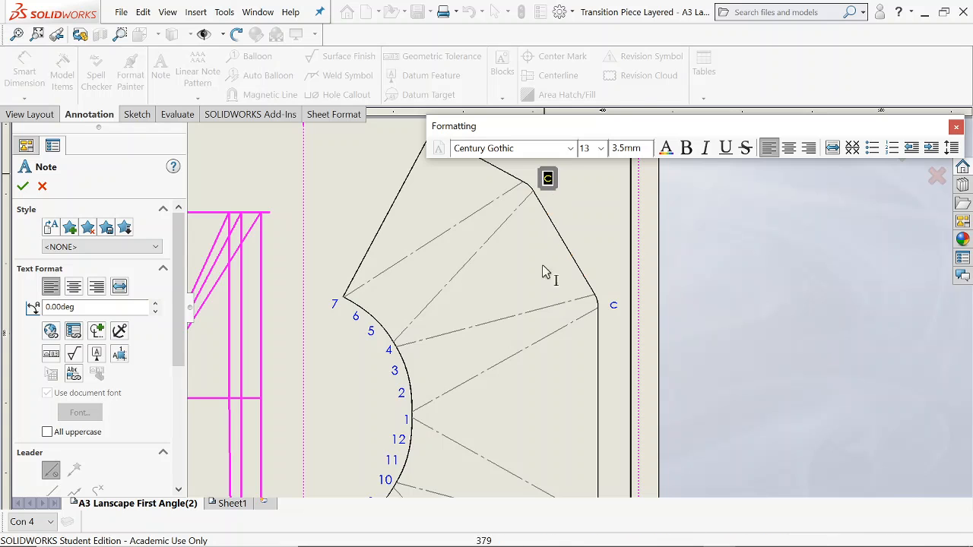
pyautogui.scroll(2, 494, 278)
pyautogui.scroll(2, 289, 357)
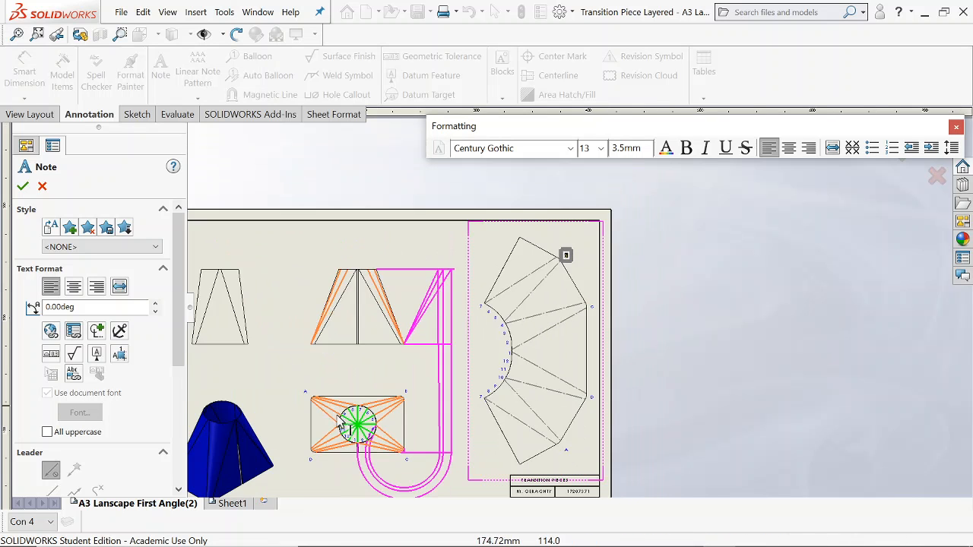
pyautogui.scroll(-2, 504, 249)
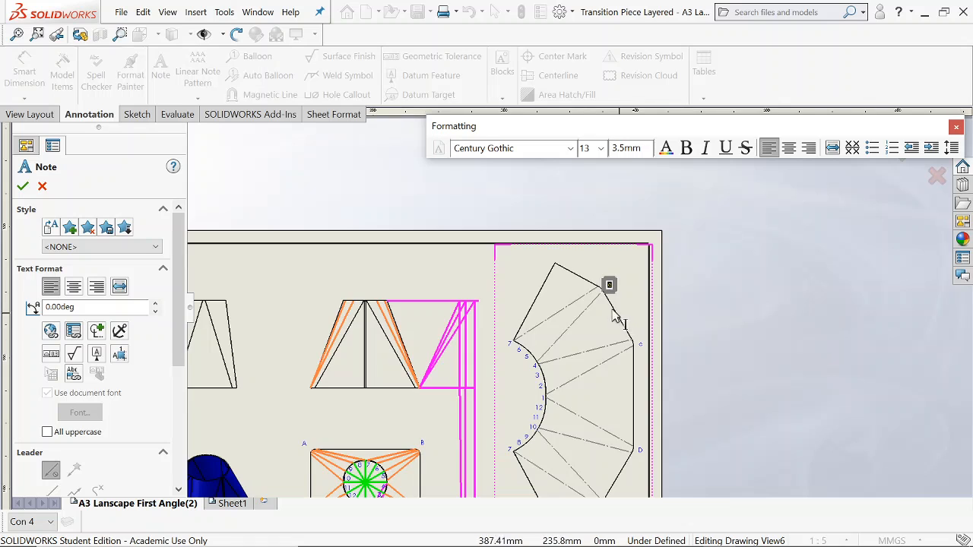
pyautogui.scroll(-2, 609, 320)
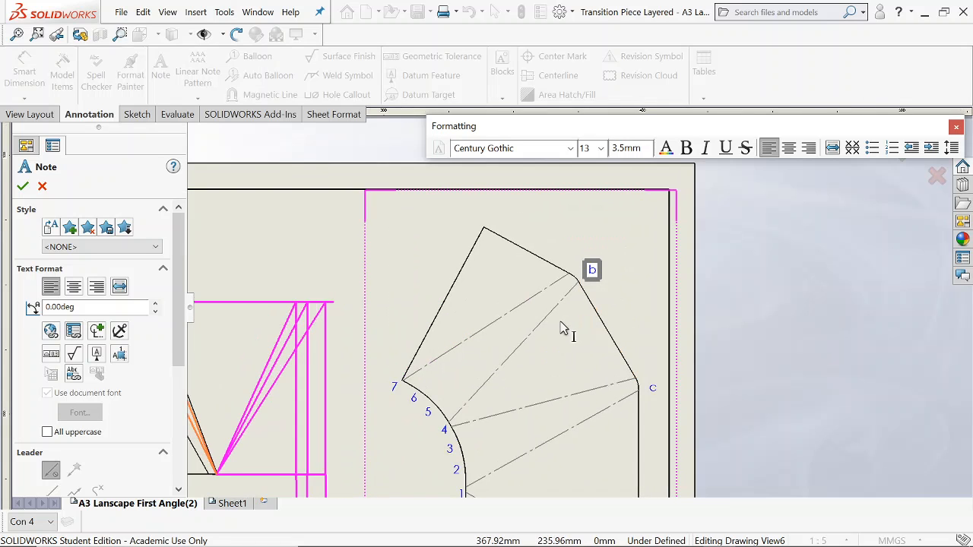
pyautogui.click(628, 306)
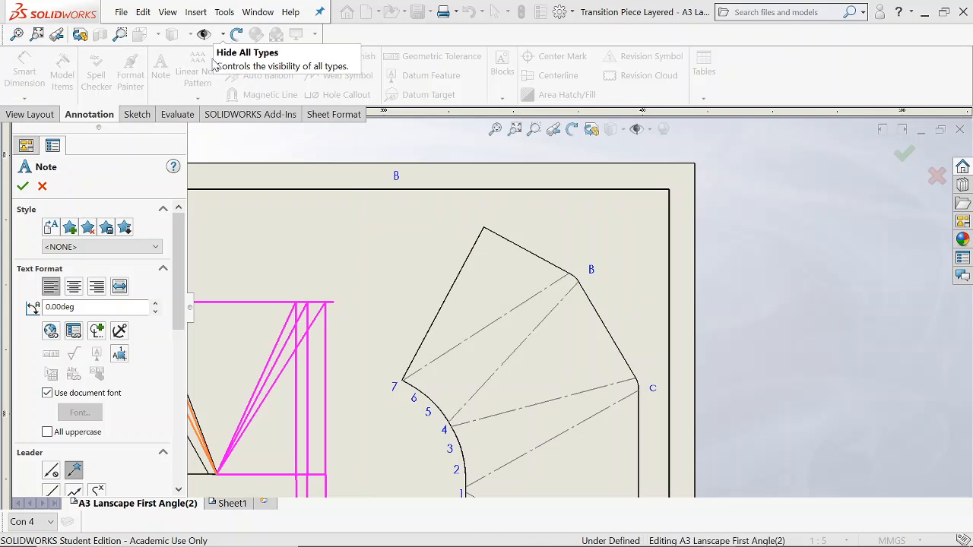
pyautogui.click(23, 186)
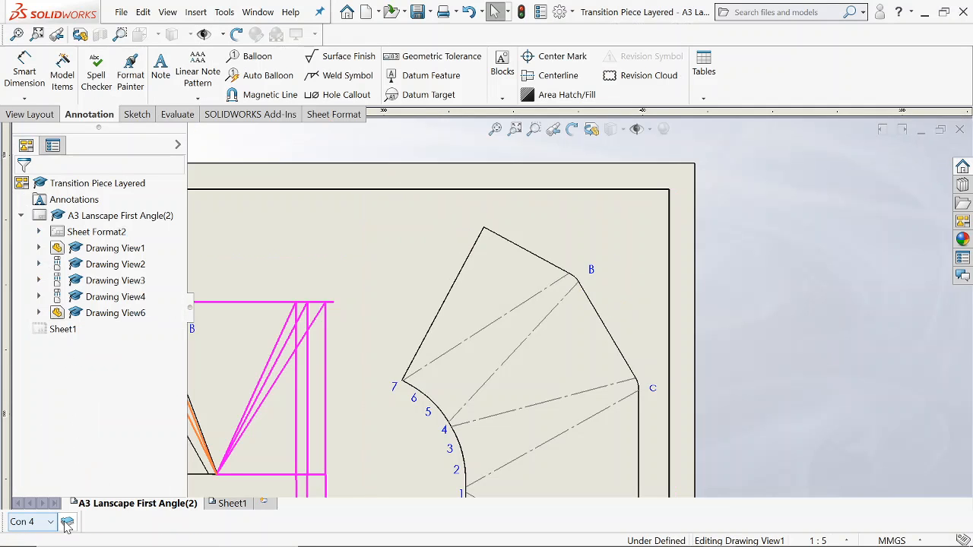
# Open the layer list and examine the numbered divisions of the plan view's circle, comparing them with the flat pattern's curved edge.
pyautogui.click(67, 522)
pyautogui.scroll(5, 536, 319)
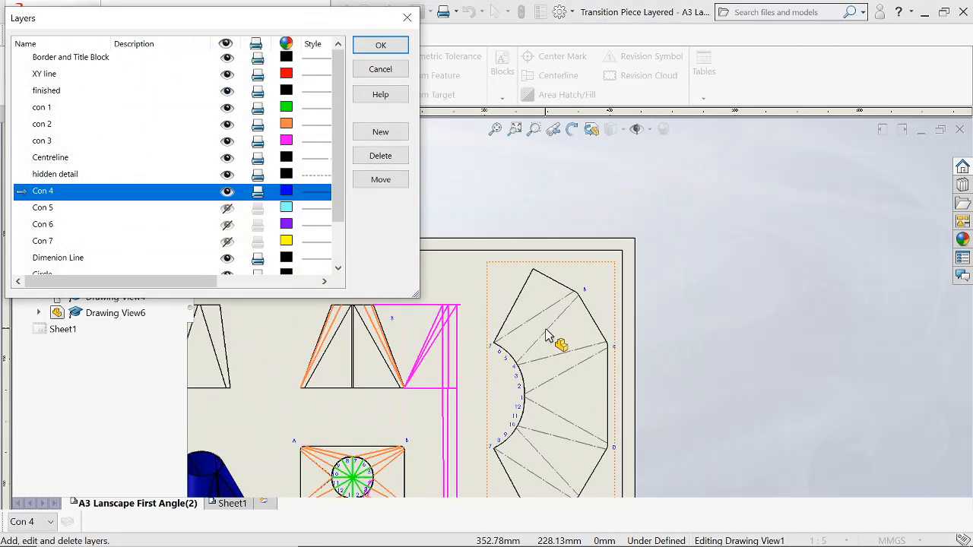
pyautogui.scroll(-6, 553, 353)
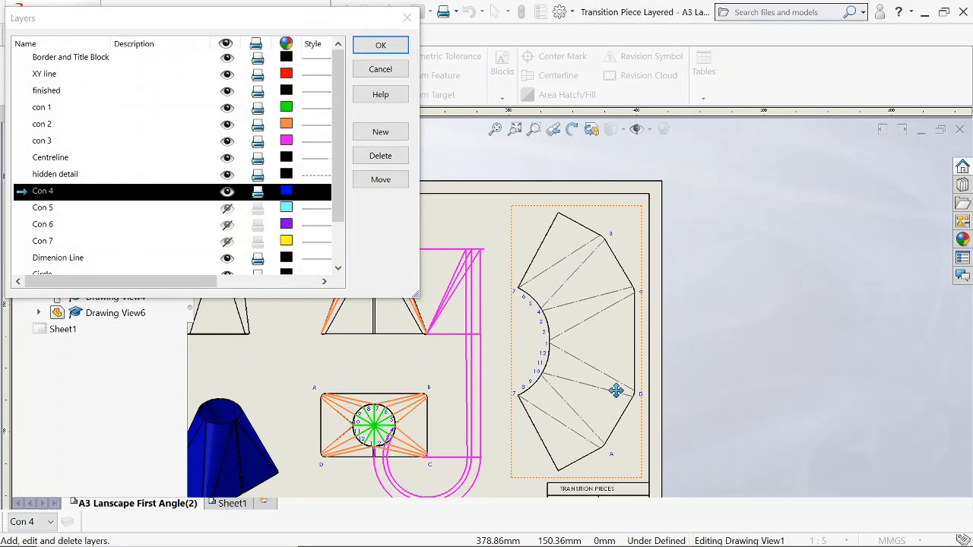
pyautogui.scroll(-1, 553, 319)
pyautogui.scroll(-2, 613, 357)
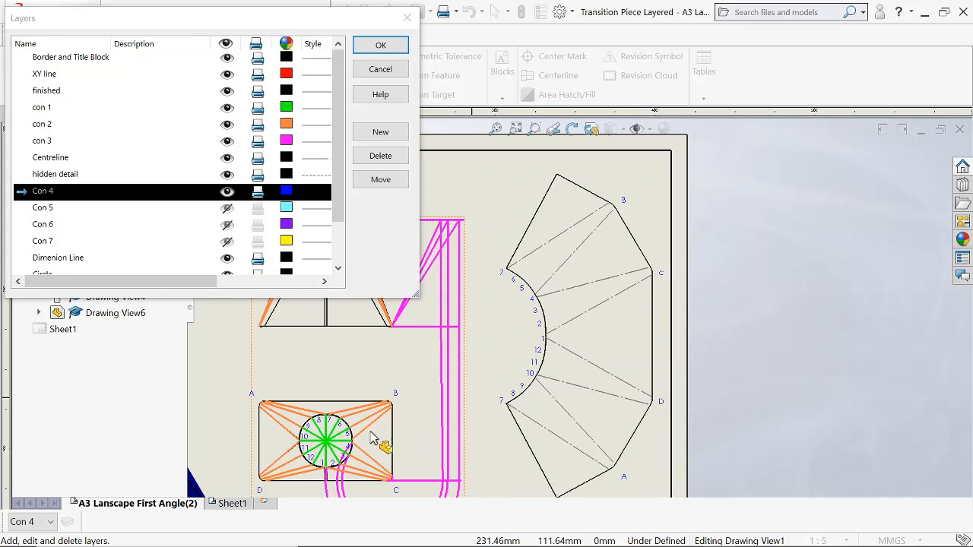
pyautogui.scroll(-3, 370, 438)
pyautogui.scroll(-5, 372, 435)
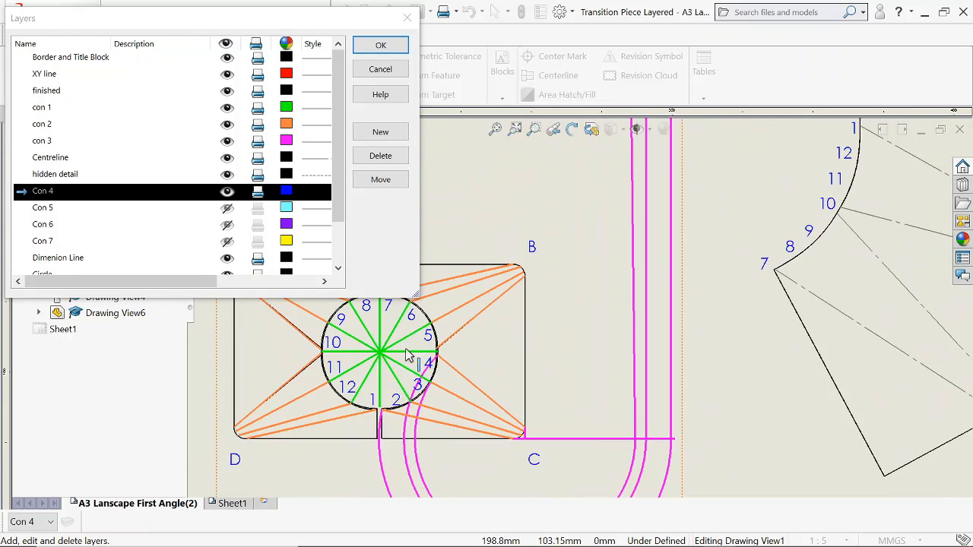
pyautogui.scroll(-2, 462, 397)
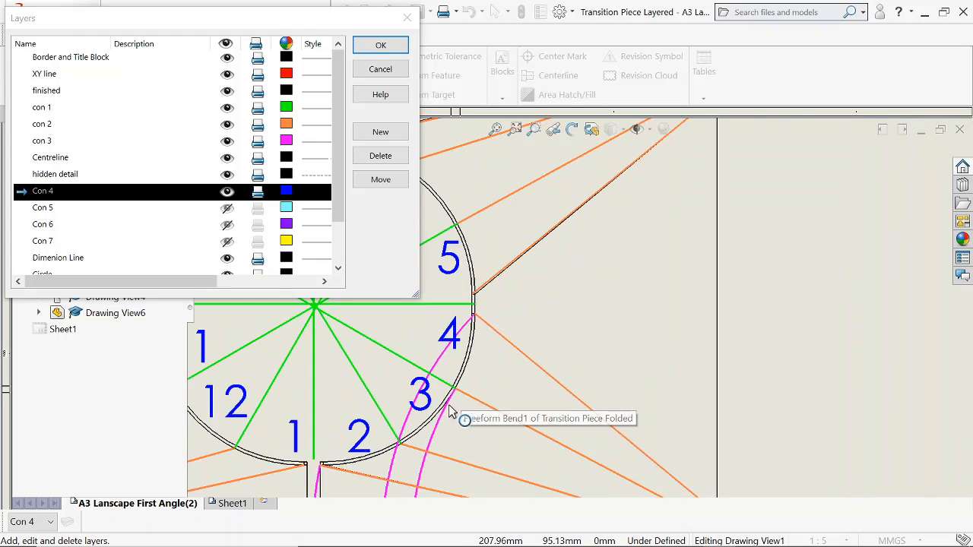
pyautogui.scroll(-2, 454, 408)
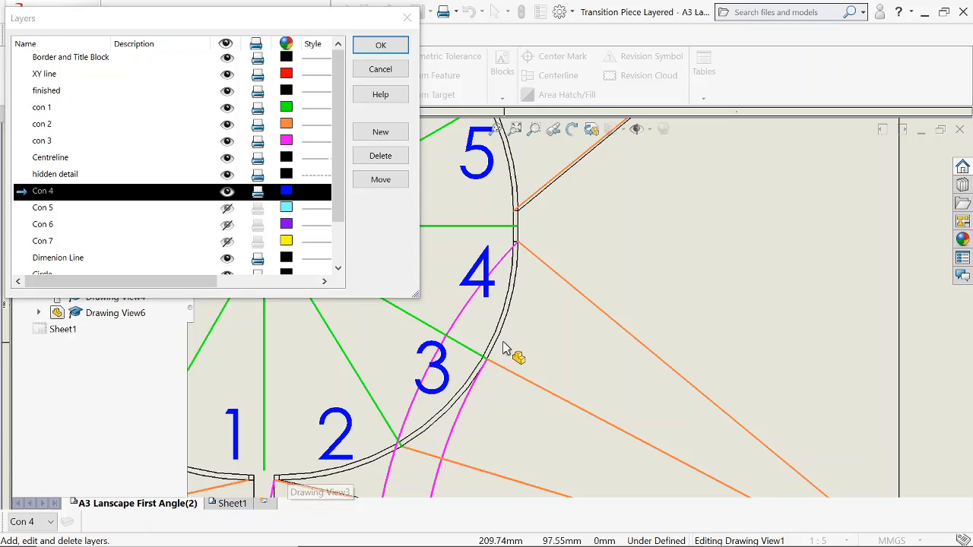
pyautogui.scroll(6, 503, 348)
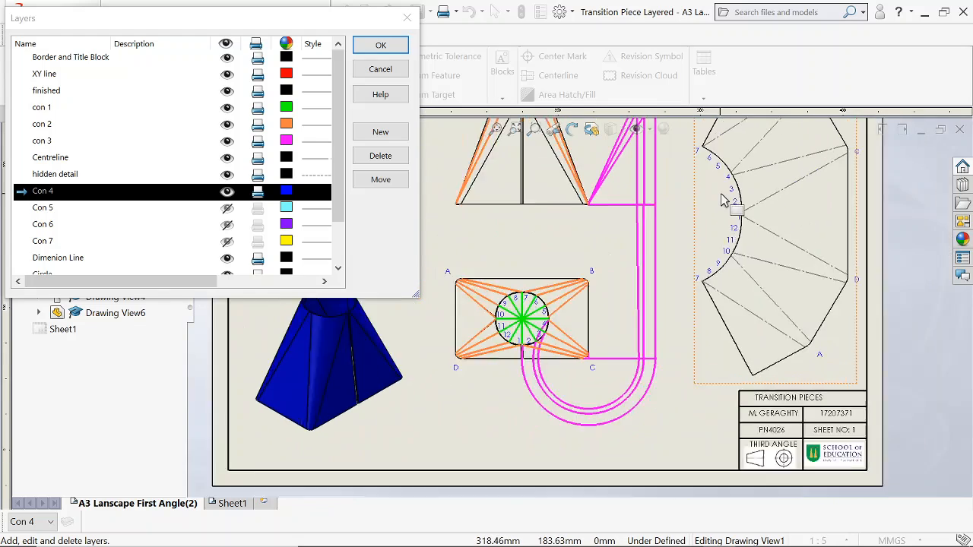
pyautogui.scroll(-4, 730, 201)
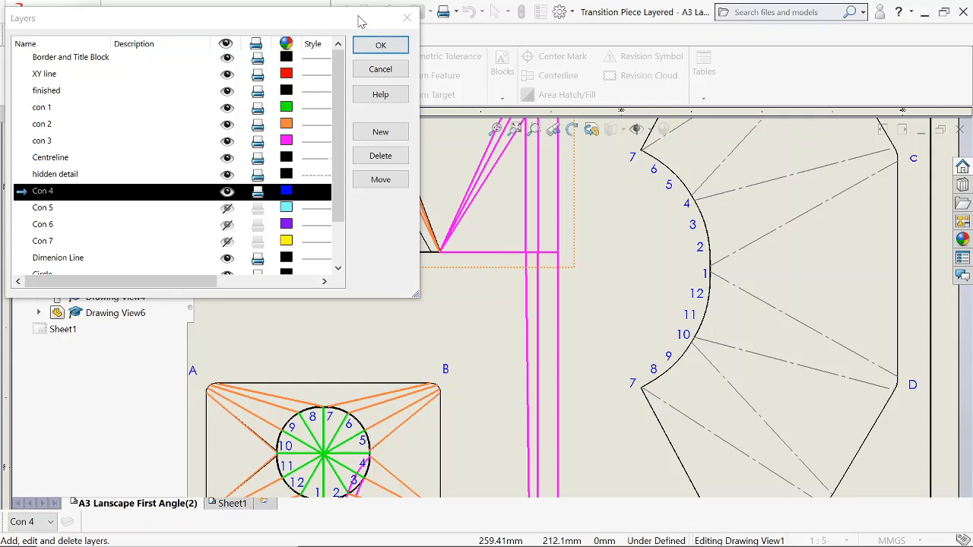
# Close the layer list and sketch a circle about 48 mm in diameter in the plan view, centred on point 3 and passing through point 4.
pyautogui.moveTo(361, 20); pyautogui.dragTo(335, 290)
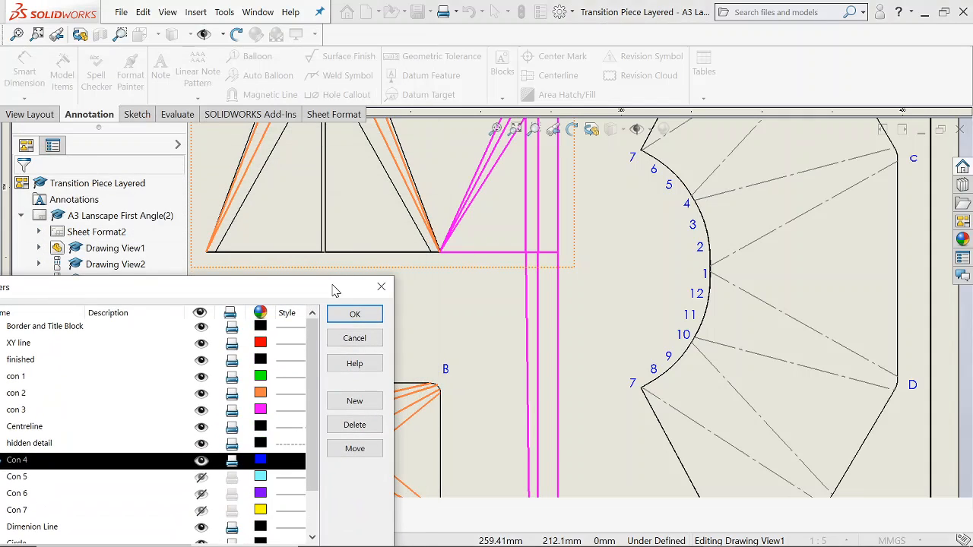
pyautogui.click(130, 116)
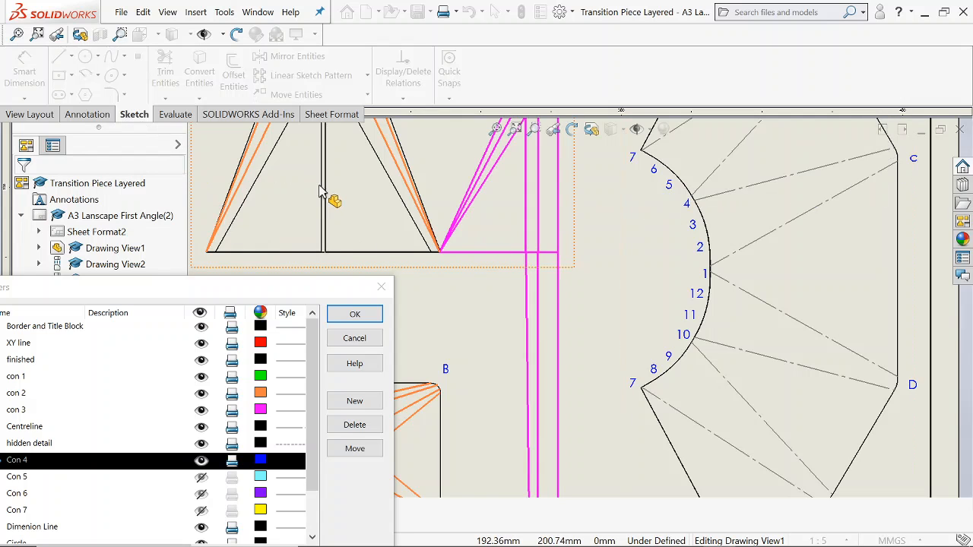
pyautogui.click(354, 313)
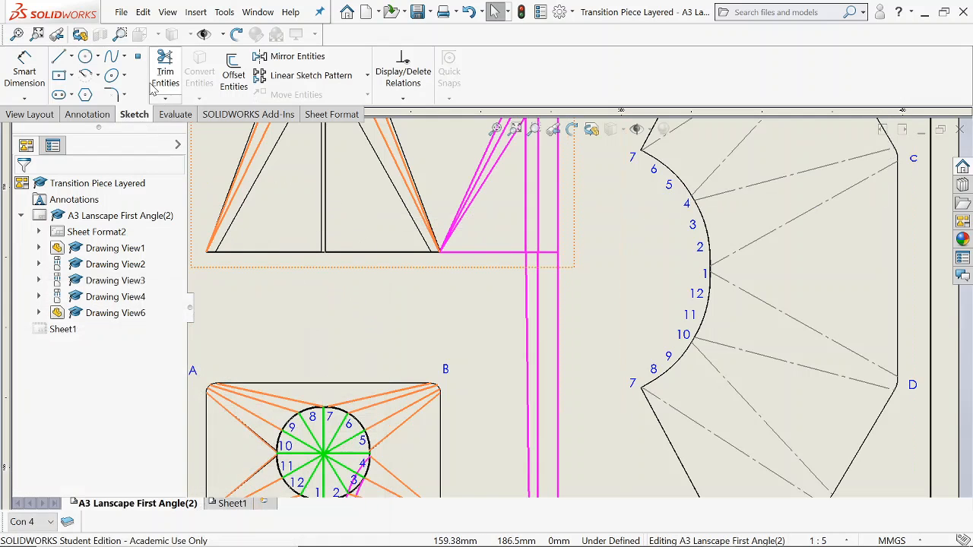
pyautogui.click(84, 59)
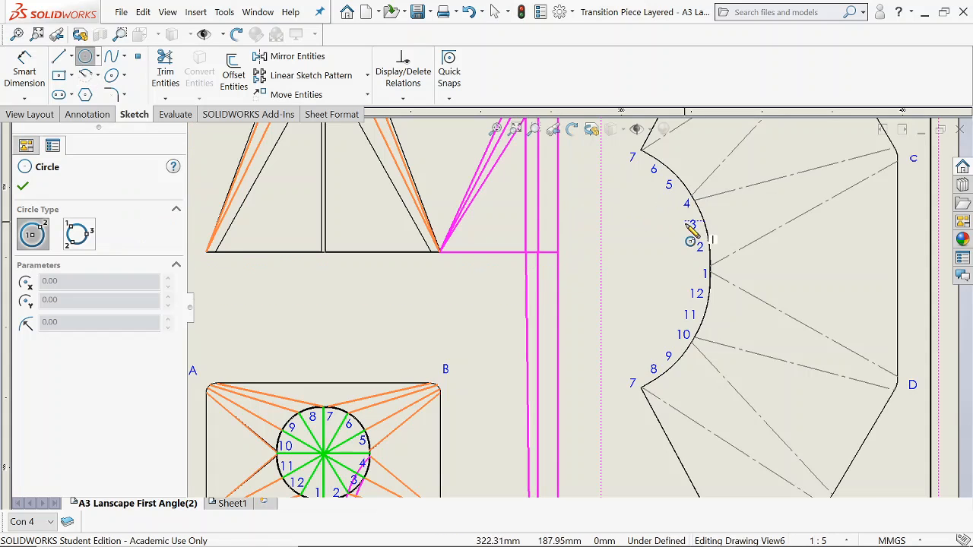
pyautogui.scroll(-2, 394, 462)
pyautogui.scroll(3, 381, 454)
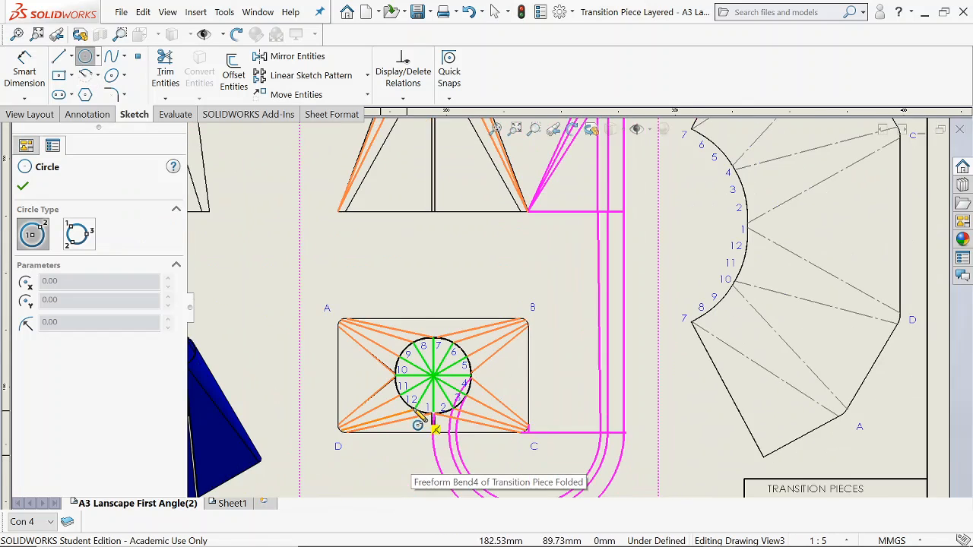
pyautogui.scroll(-5, 415, 412)
pyautogui.click(553, 365)
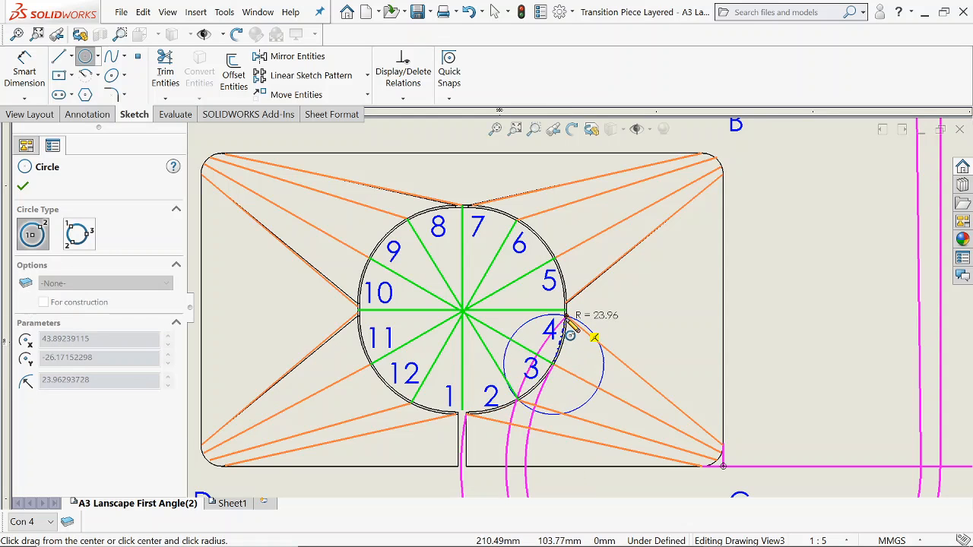
pyautogui.click(567, 319)
pyautogui.scroll(-3, 580, 340)
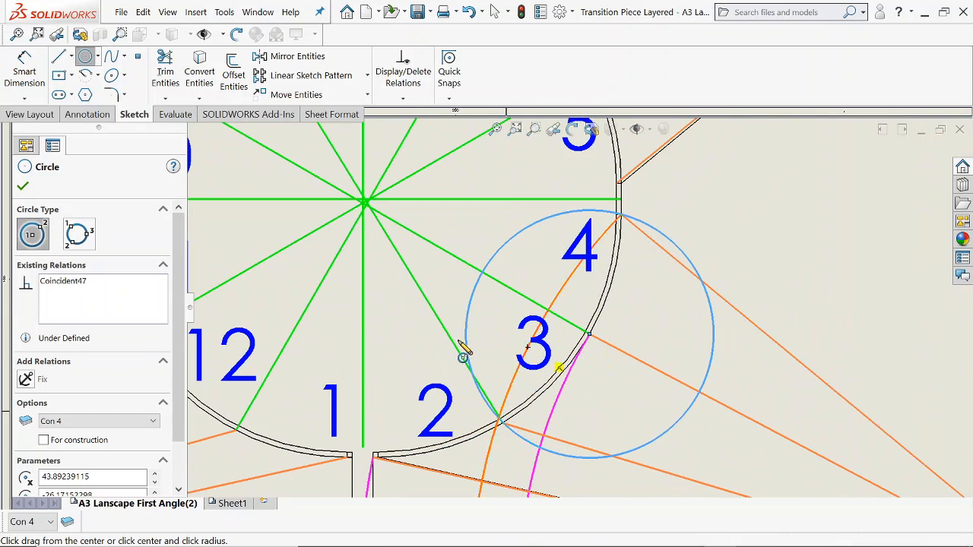
pyautogui.scroll(3, 464, 349)
pyautogui.scroll(-1, 320, 168)
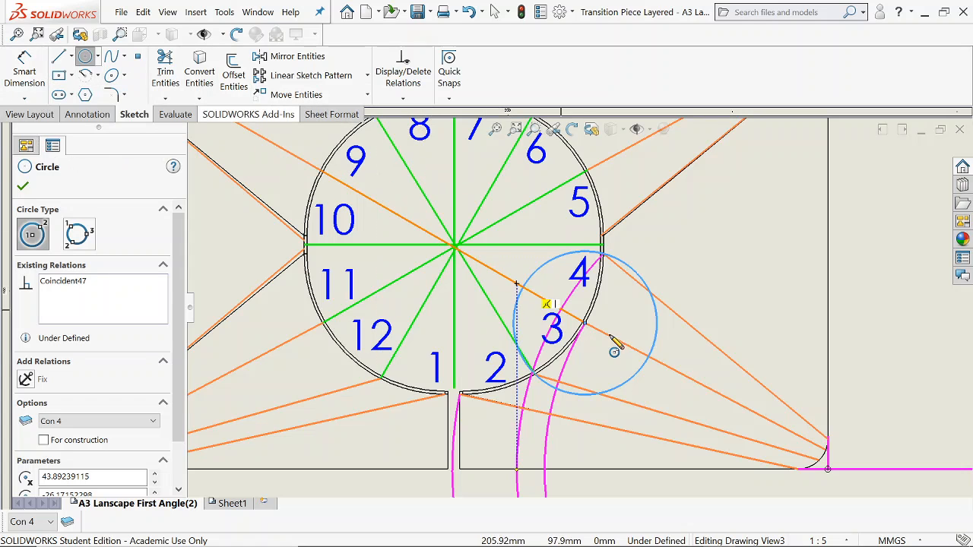
# Dimension the diameter of the plan view's small circle around point 3.
pyautogui.click(29, 76)
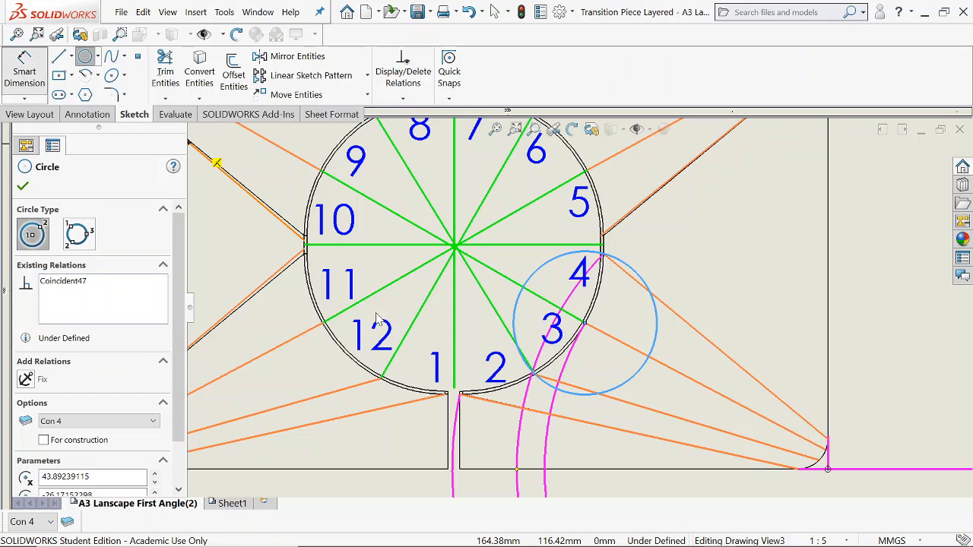
pyautogui.click(628, 390)
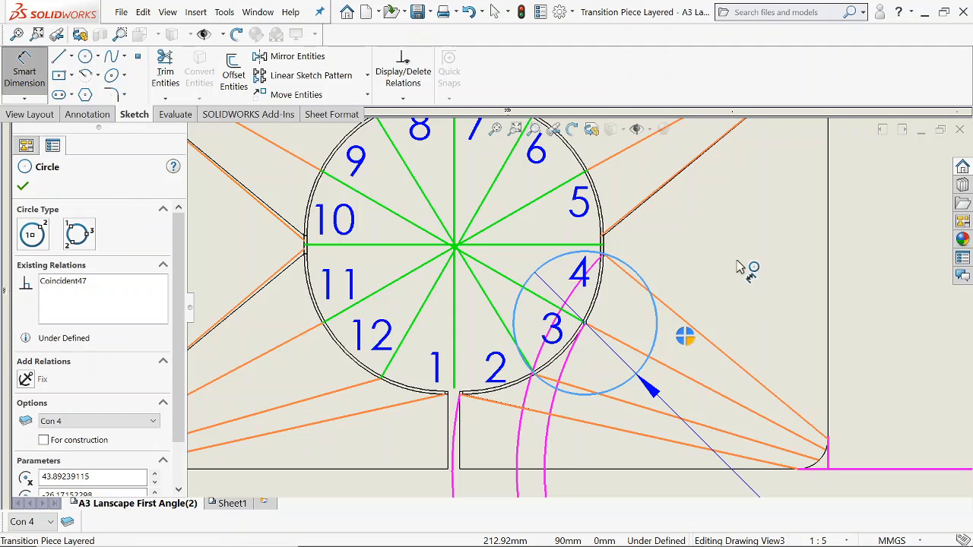
pyautogui.click(745, 262)
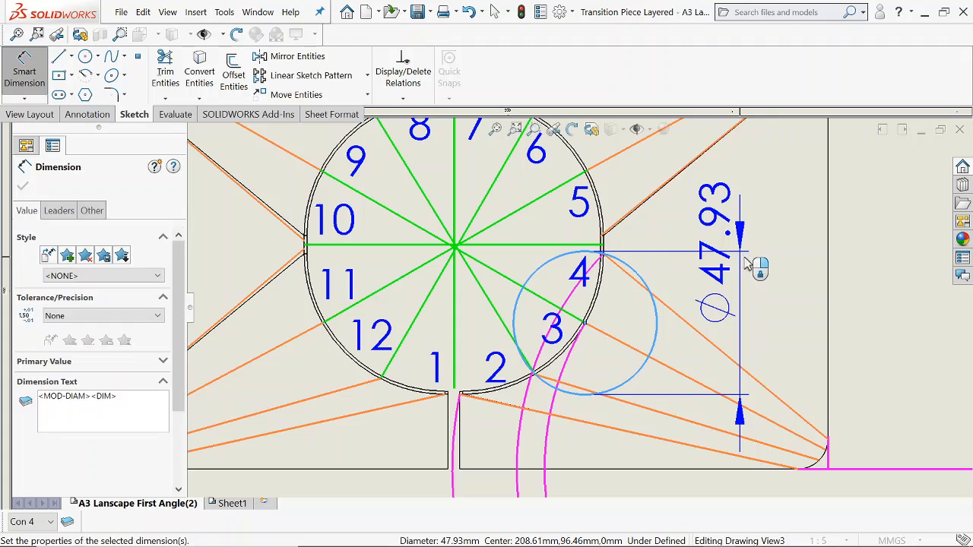
pyautogui.scroll(6, 771, 234)
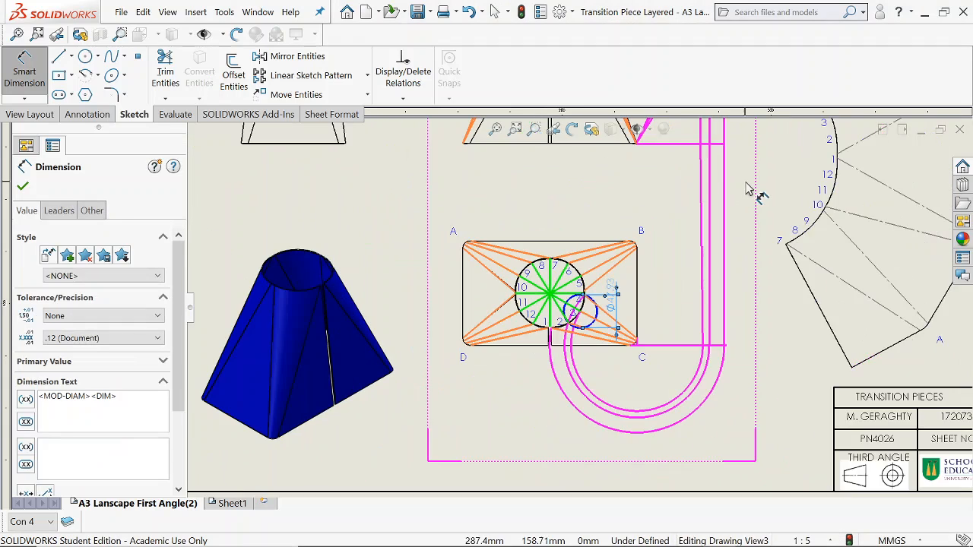
# Sketch a circle about 91 mm in diameter centred on point 1 of the flat pattern's curved edge.
pyautogui.scroll(-8, 753, 191)
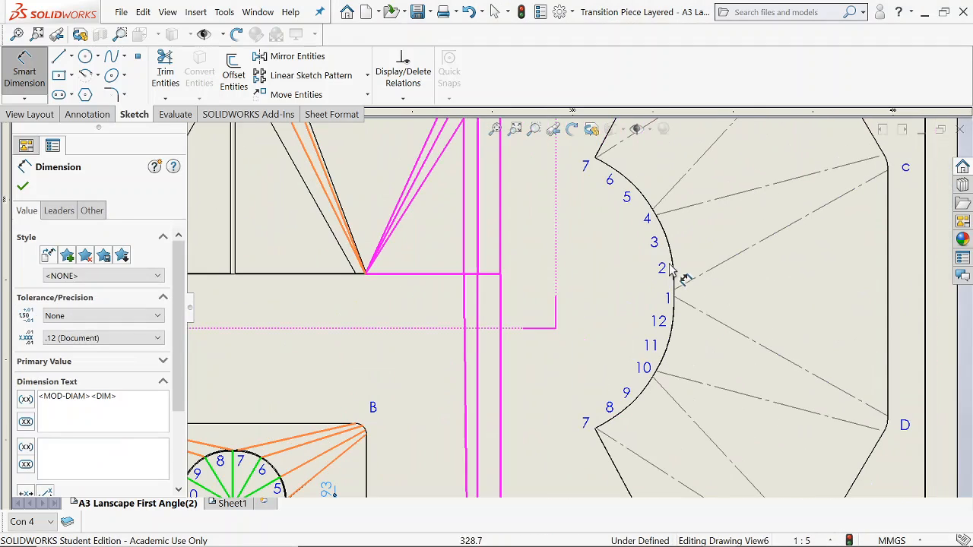
pyautogui.scroll(-4, 688, 304)
pyautogui.scroll(-2, 615, 303)
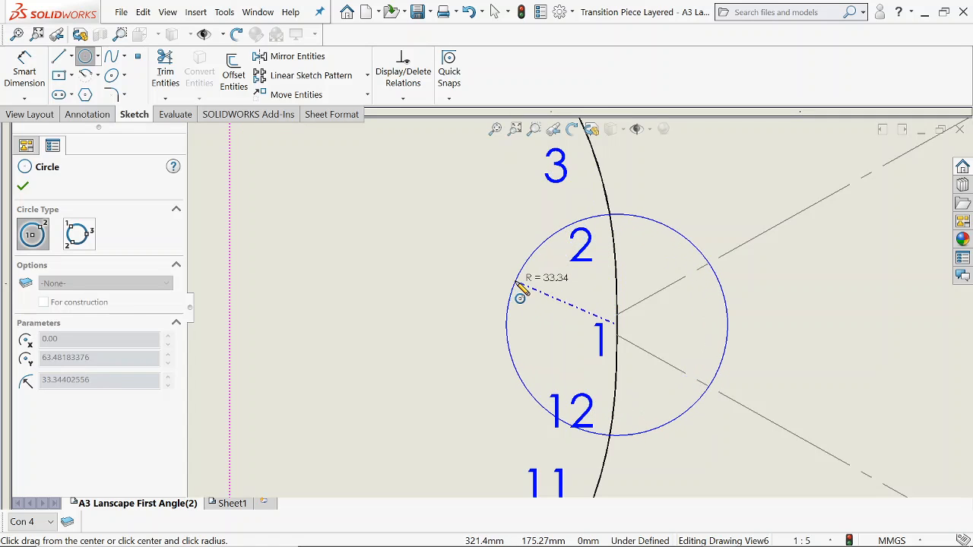
pyautogui.click(470, 293)
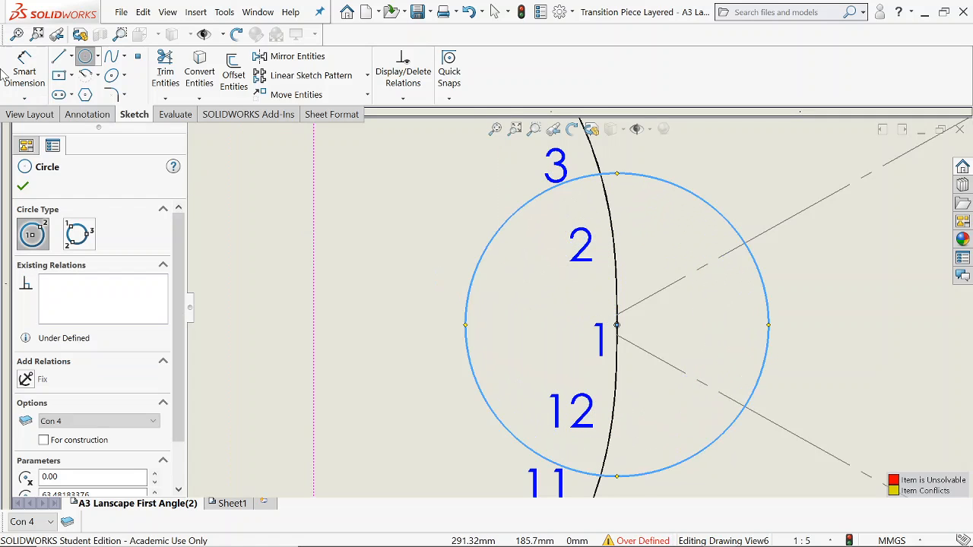
# Dimension the diameter of the circle around point 1, placing the dimension inside the flat pattern's curved edge.
pyautogui.click(25, 73)
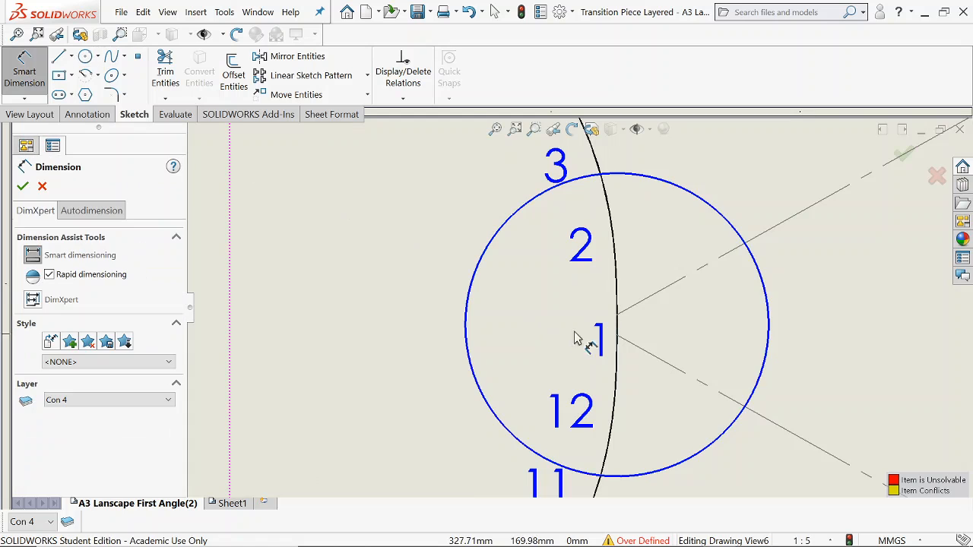
pyautogui.click(470, 316)
pyautogui.scroll(3, 438, 312)
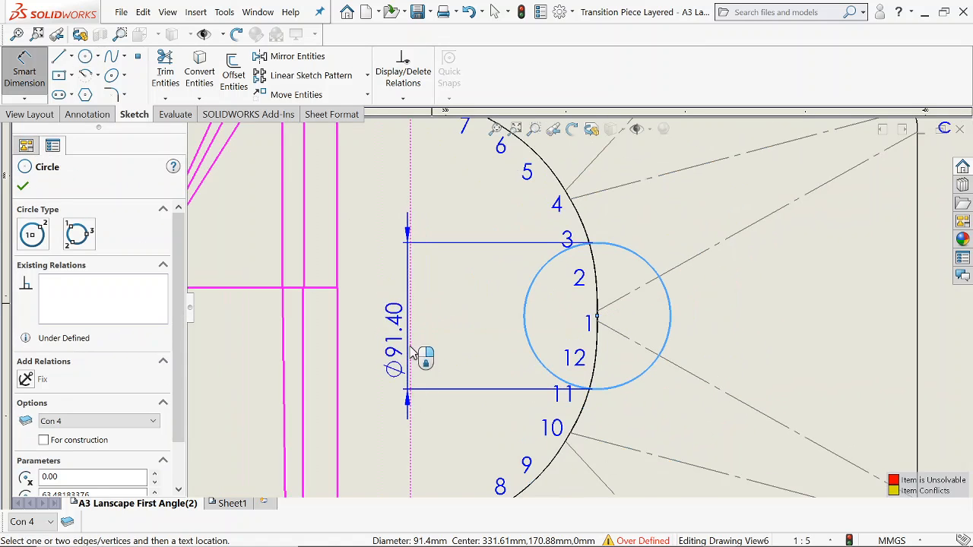
pyautogui.scroll(5, 425, 357)
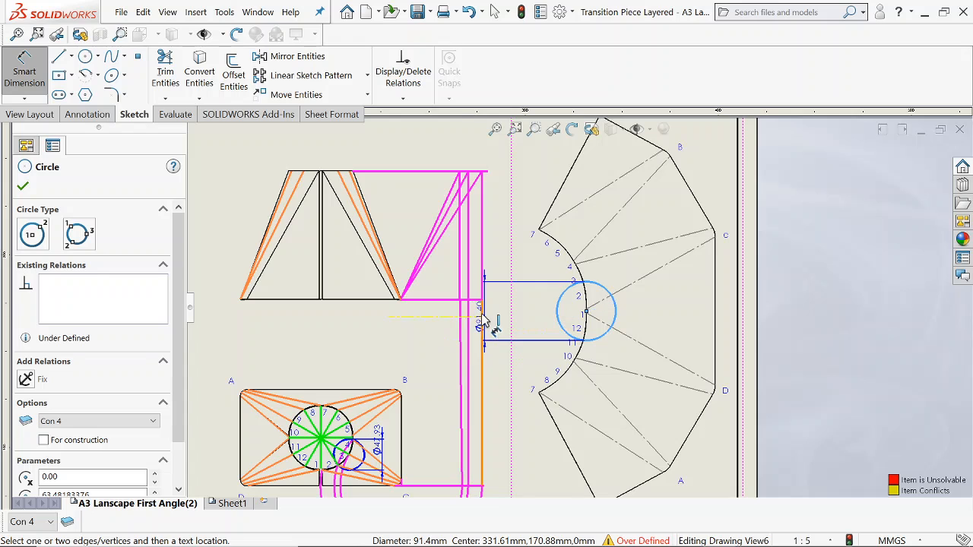
pyautogui.click(543, 317)
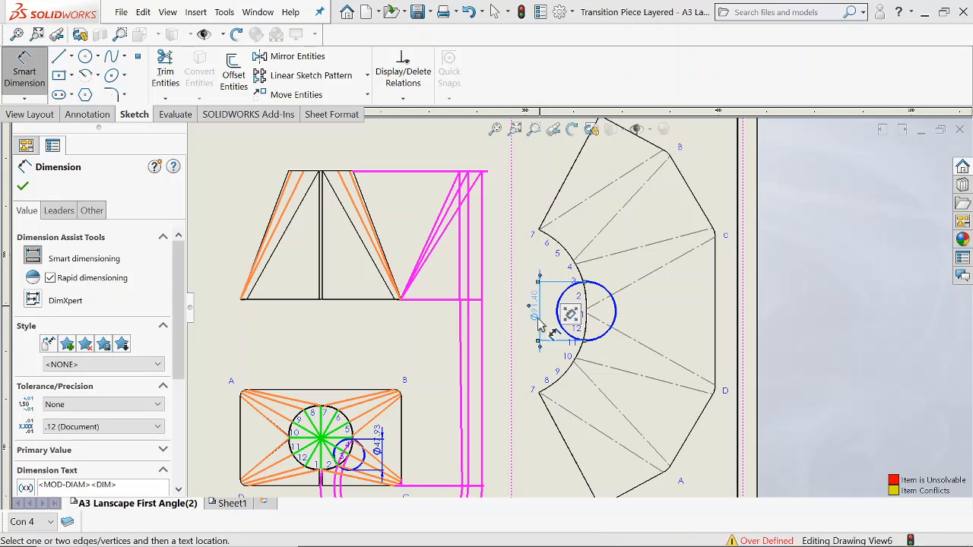
pyautogui.press('Escape')
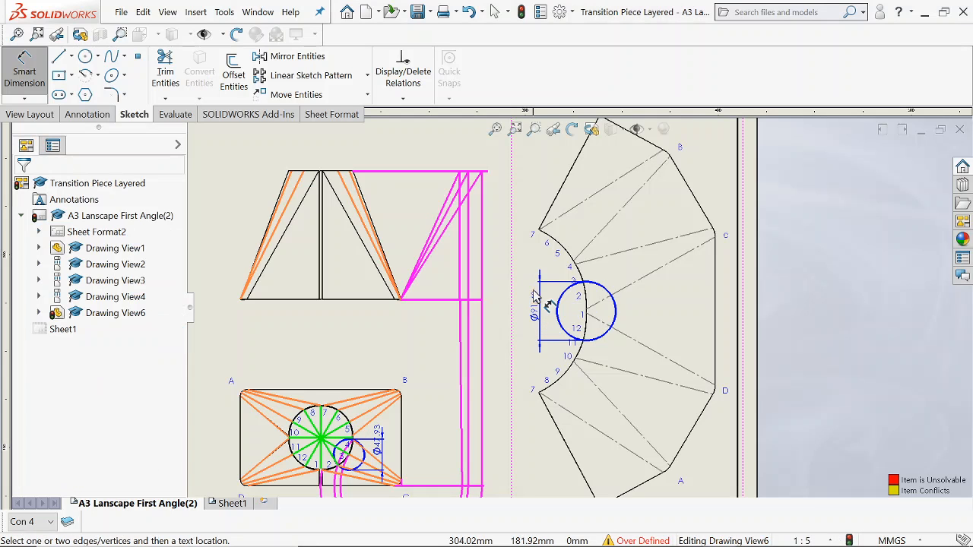
pyautogui.scroll(-5, 546, 308)
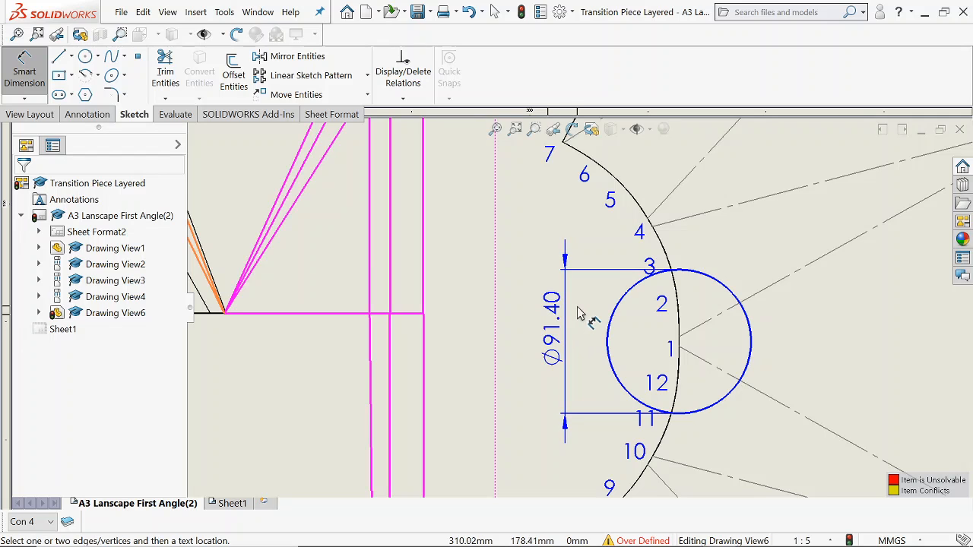
# Delete the diameter dimension of the circle around point 1 on the flat pattern.
pyautogui.press('Escape')
pyautogui.click(559, 332)
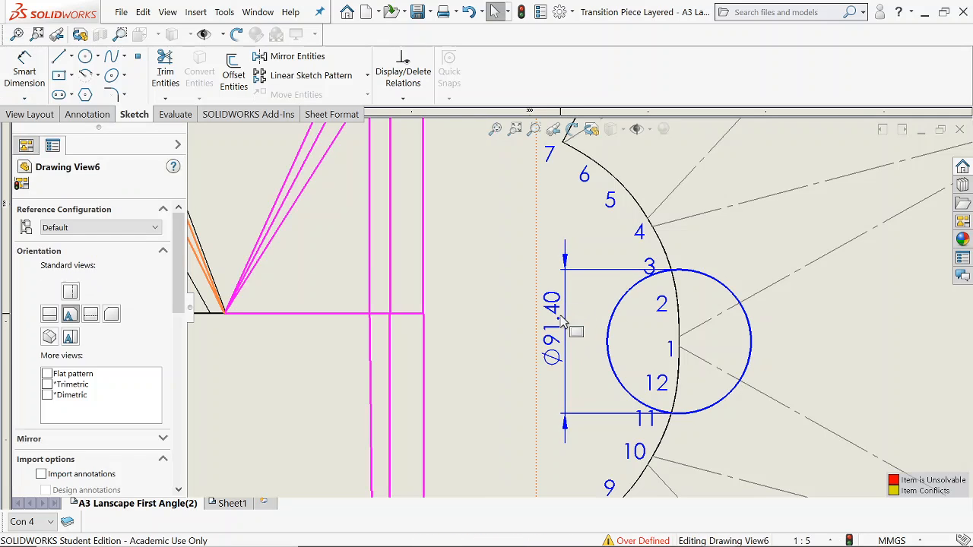
pyautogui.click(556, 333)
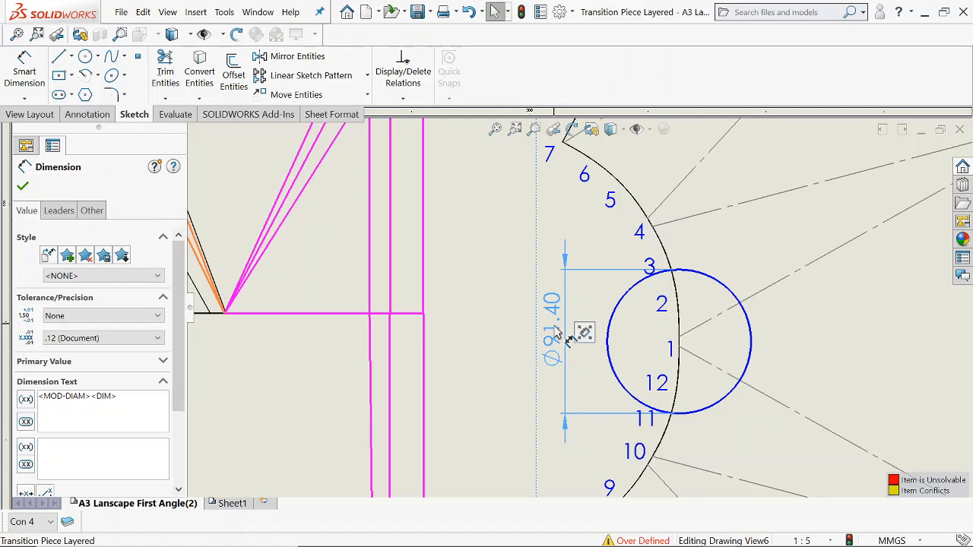
pyautogui.moveTo(556, 328); pyautogui.dragTo(558, 329)
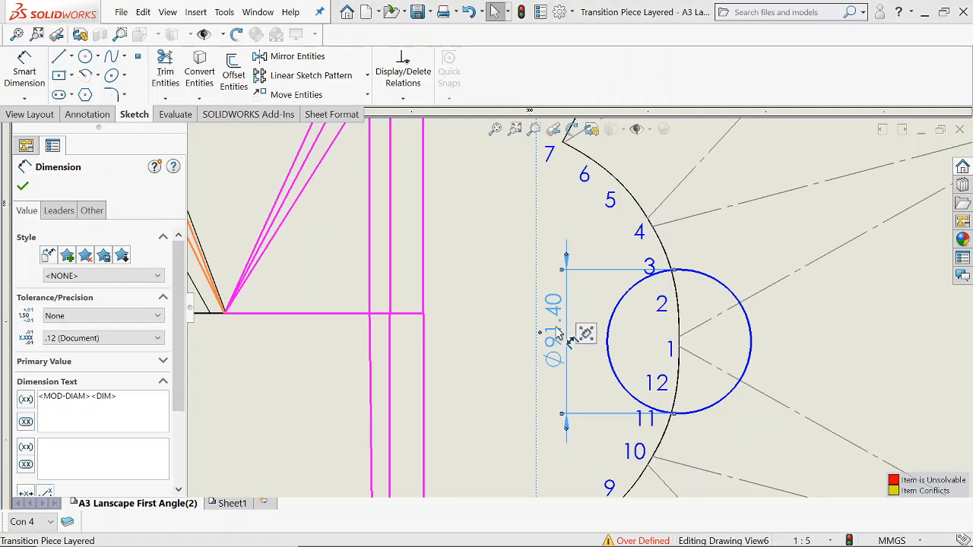
pyautogui.press('Delete')
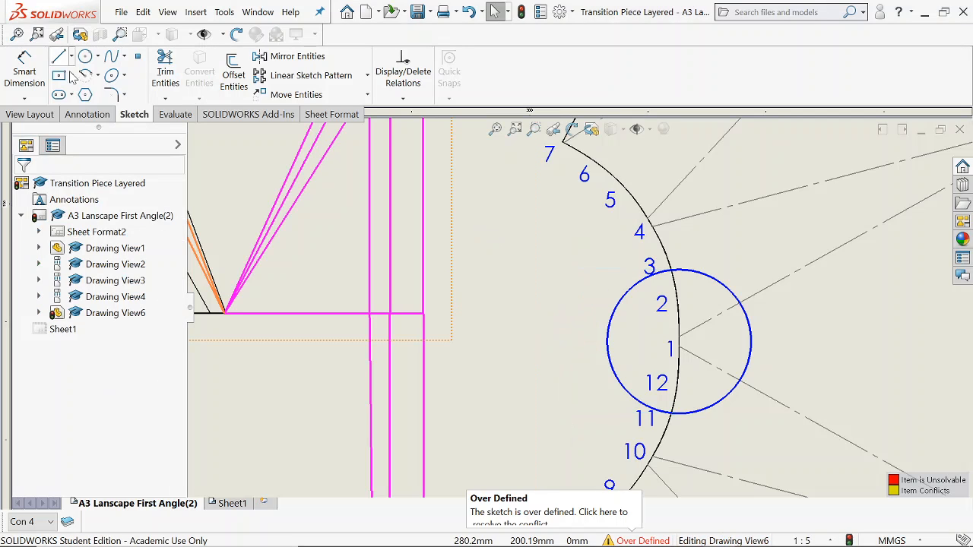
# Dimension the circle around the flat pattern's point 1 again and set its diameter to 47.93 mm.
pyautogui.click(25, 66)
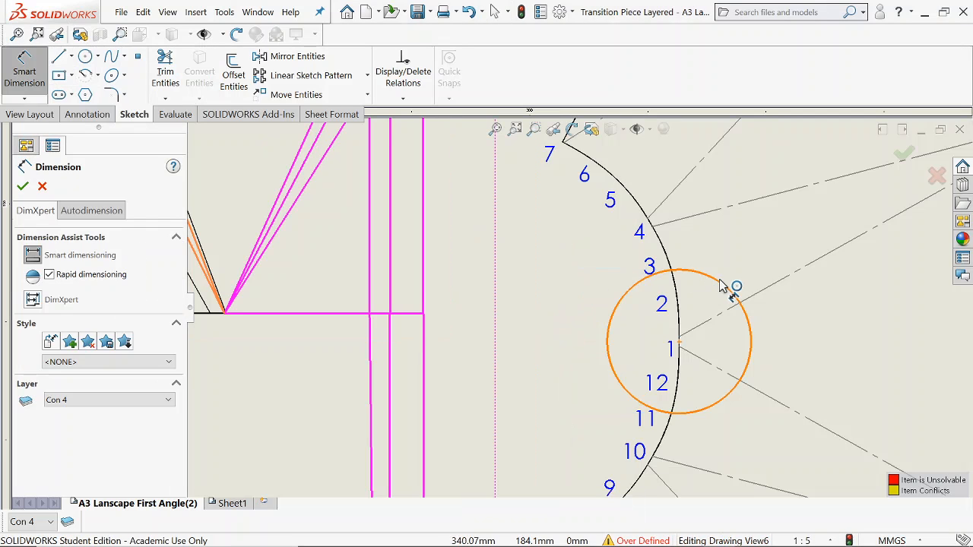
pyautogui.click(731, 283)
pyautogui.click(534, 332)
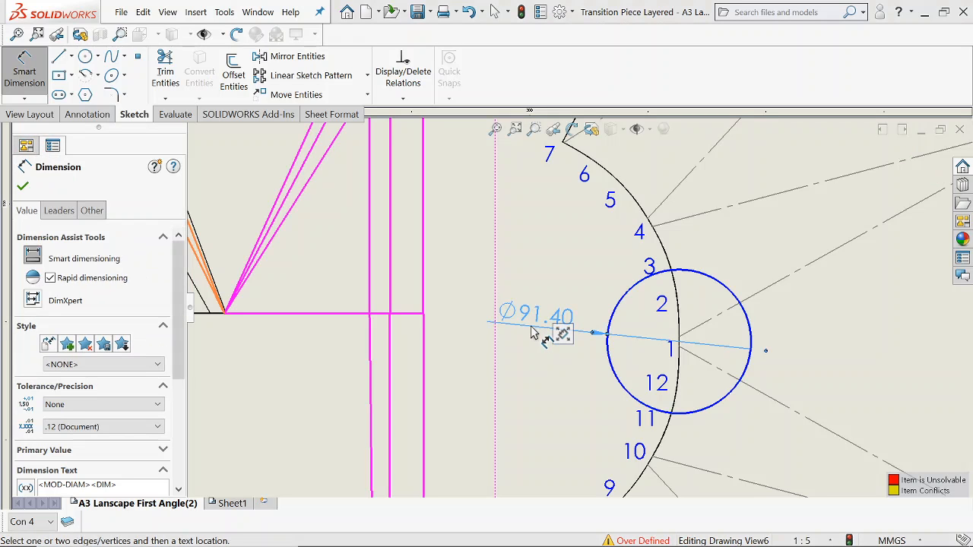
pyautogui.doubleClick(531, 327)
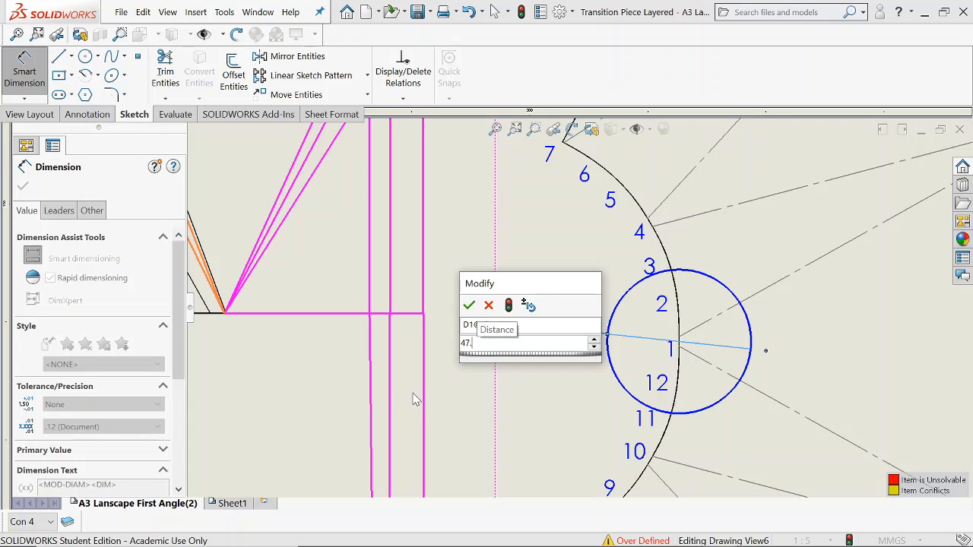
pyautogui.write('47.93')
pyautogui.press('Return')
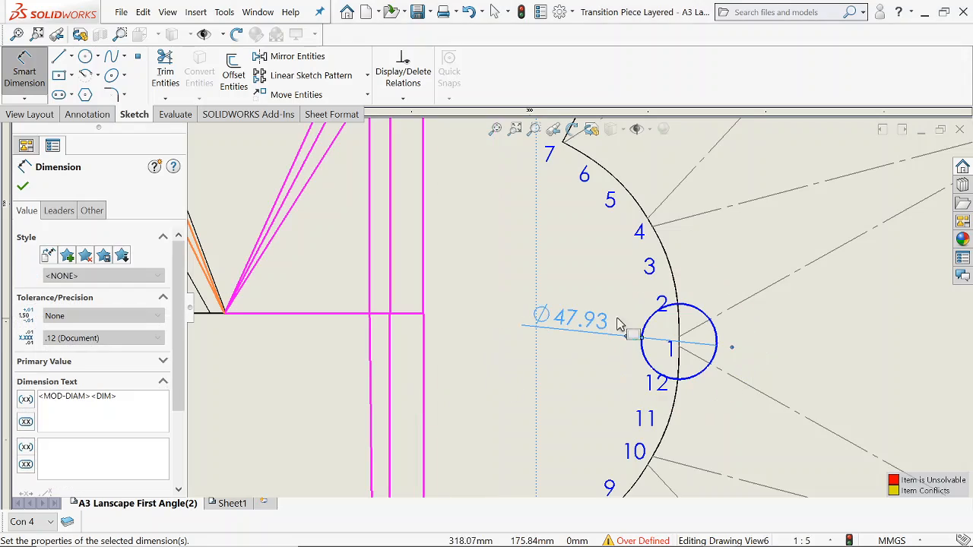
# Compare the flat pattern's circle around point 1 with the division circle and numbered points in the plan view.
pyautogui.scroll(2, 669, 330)
pyautogui.scroll(3, 669, 329)
pyautogui.scroll(-3, 476, 333)
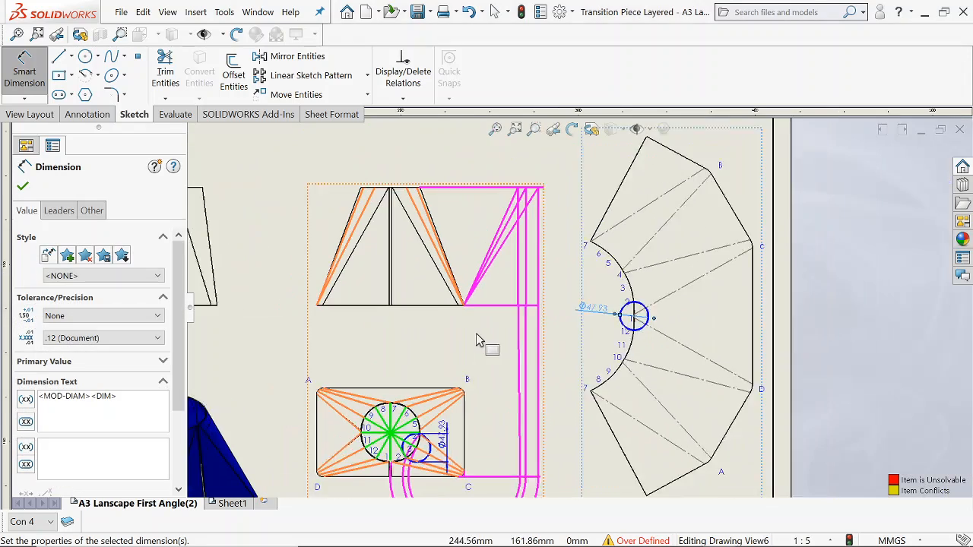
pyautogui.scroll(-2, 730, 268)
pyautogui.scroll(2, 762, 273)
pyautogui.scroll(2, 763, 272)
pyautogui.scroll(-3, 859, 247)
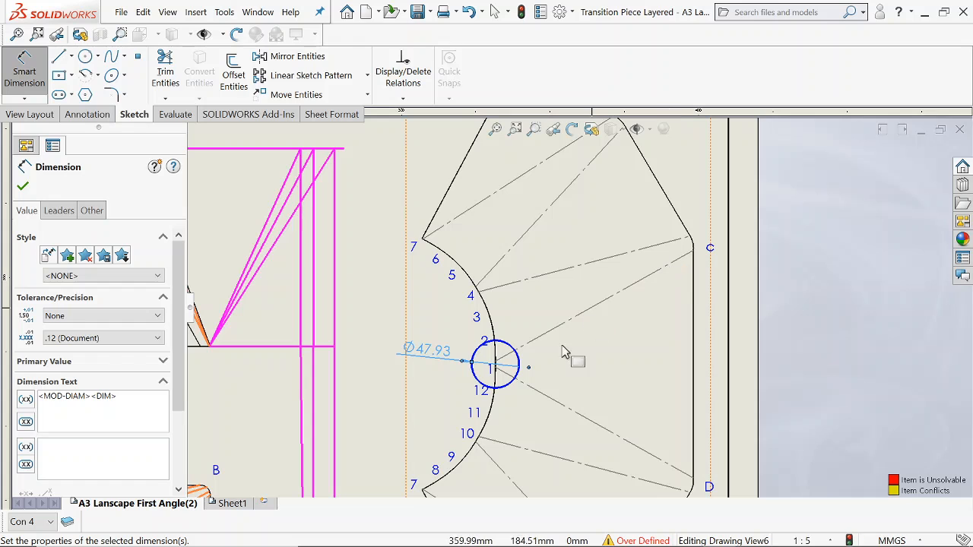
pyautogui.scroll(-2, 494, 347)
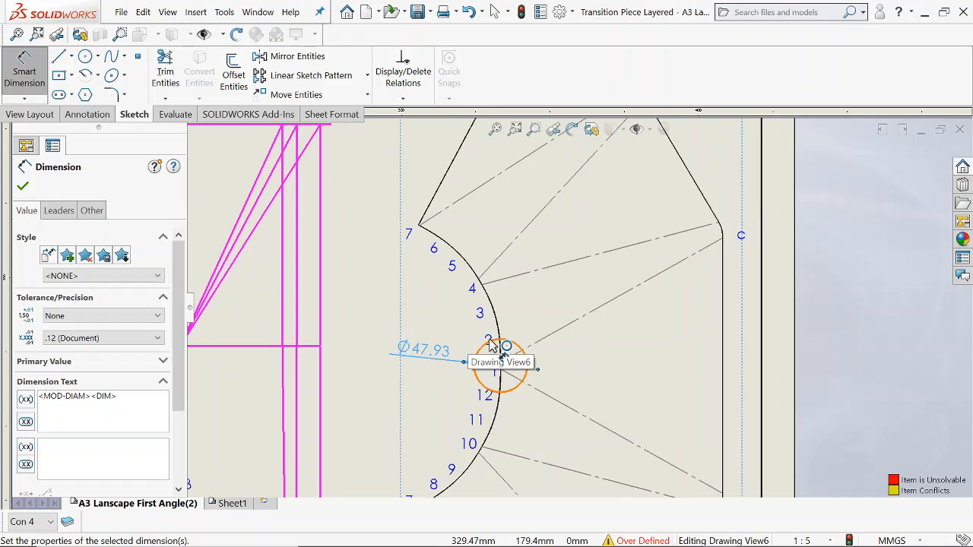
pyautogui.scroll(4, 200, 215)
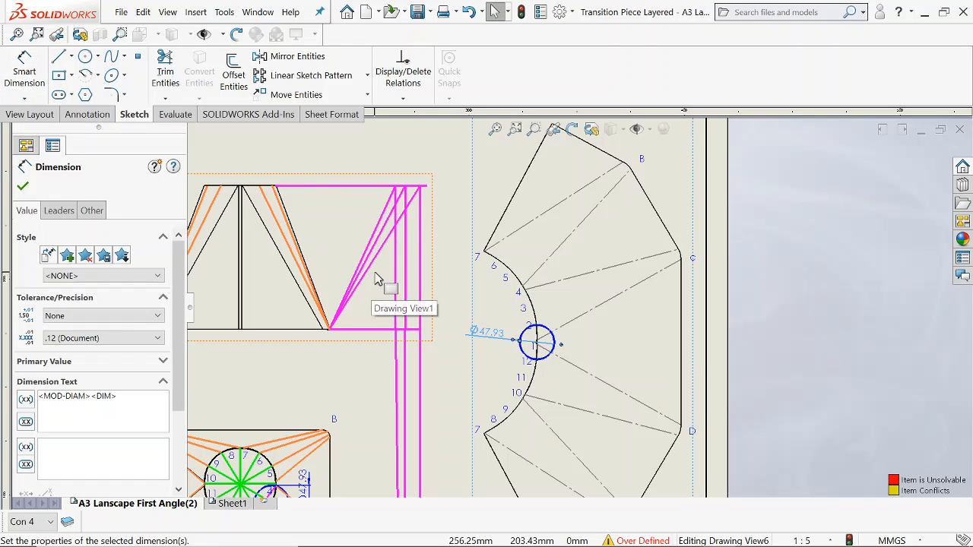
pyautogui.scroll(3, 453, 380)
pyautogui.scroll(-2, 456, 396)
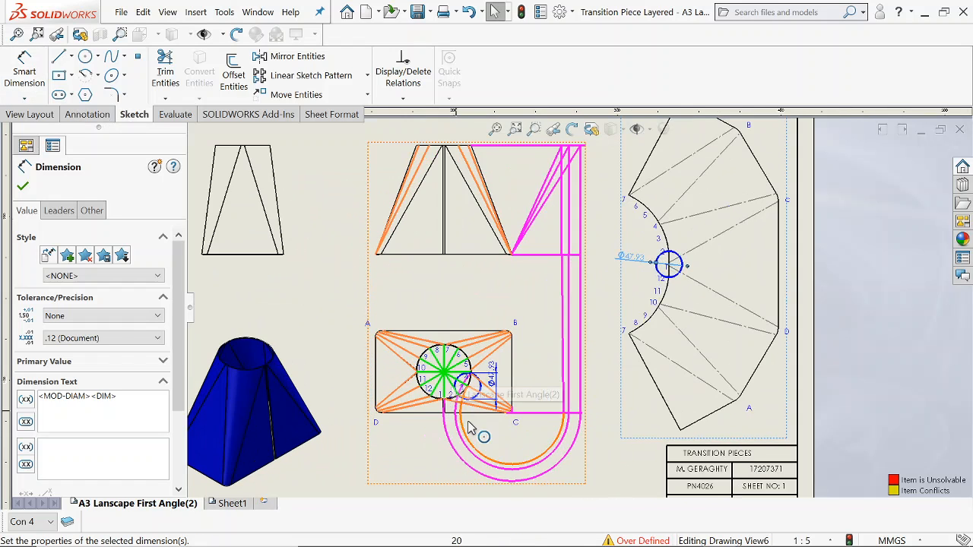
pyautogui.scroll(-2, 490, 434)
pyautogui.scroll(-2, 469, 372)
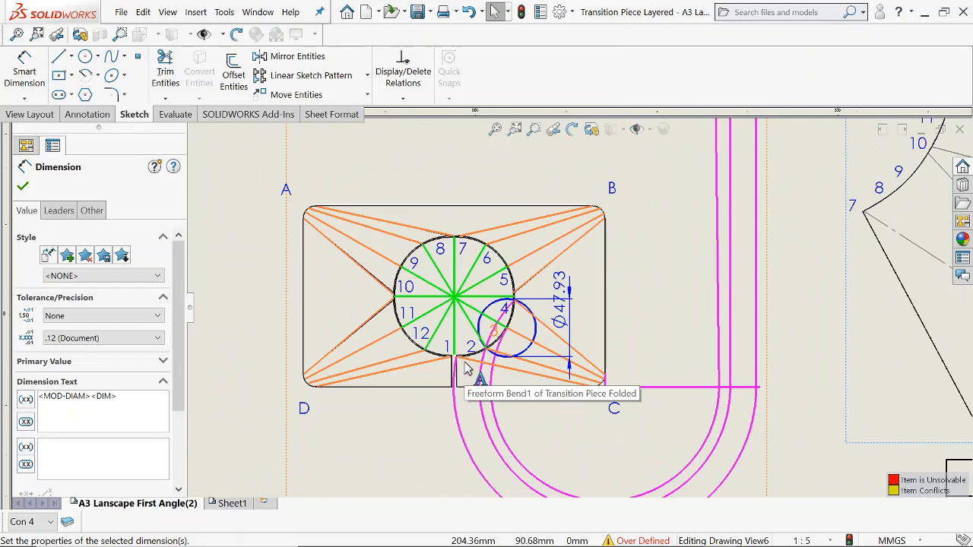
pyautogui.scroll(7, 745, 391)
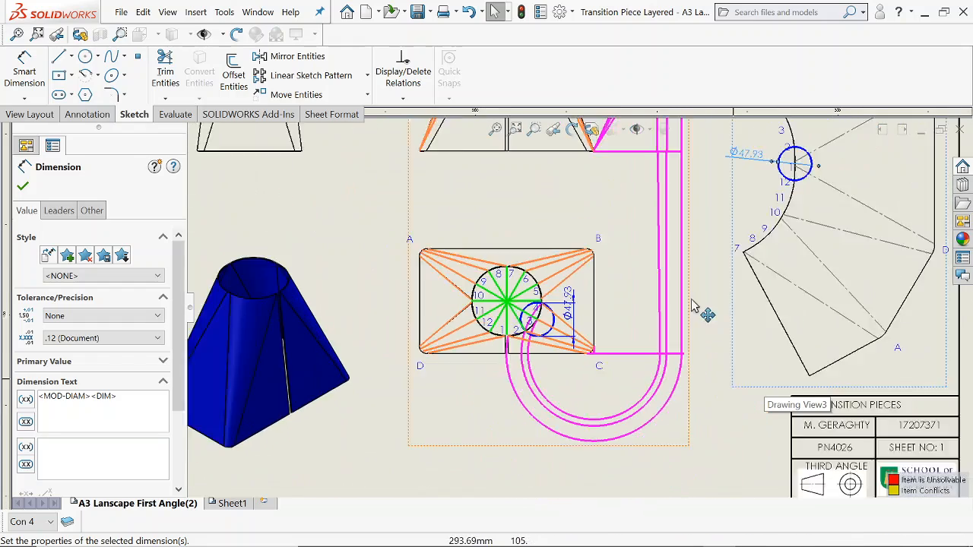
# Dimension the length of the middle of the three magenta true-length lines beside the elevation.
pyautogui.scroll(-6, 582, 254)
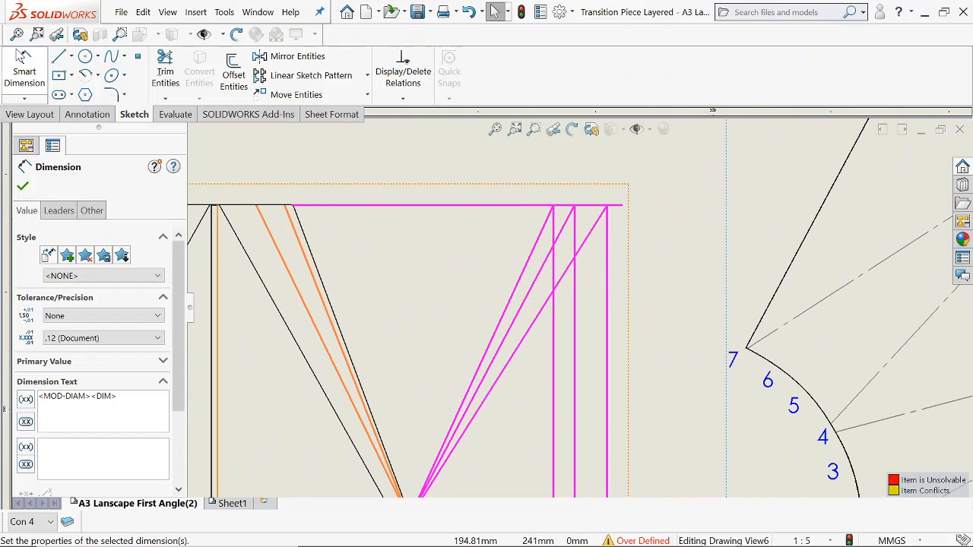
pyautogui.click(24, 72)
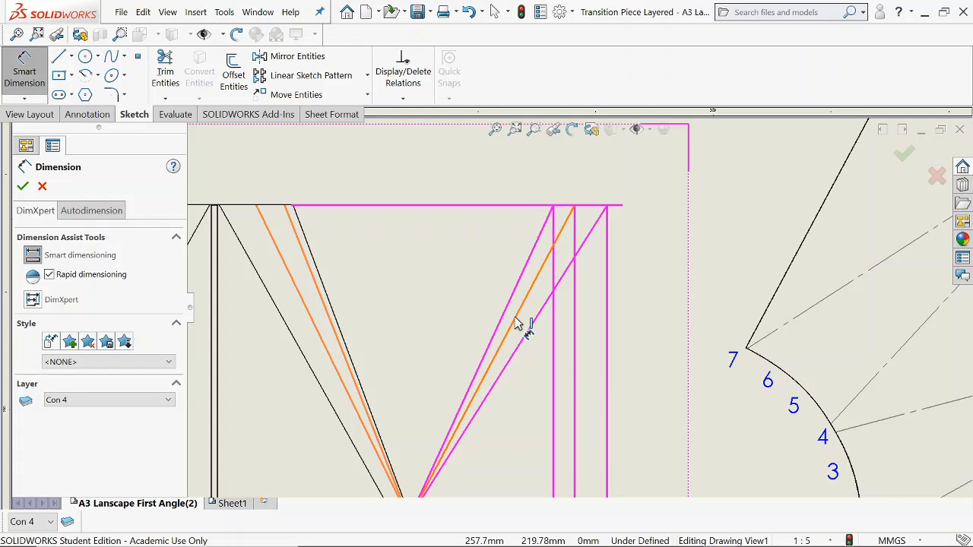
pyautogui.click(517, 323)
pyautogui.click(641, 400)
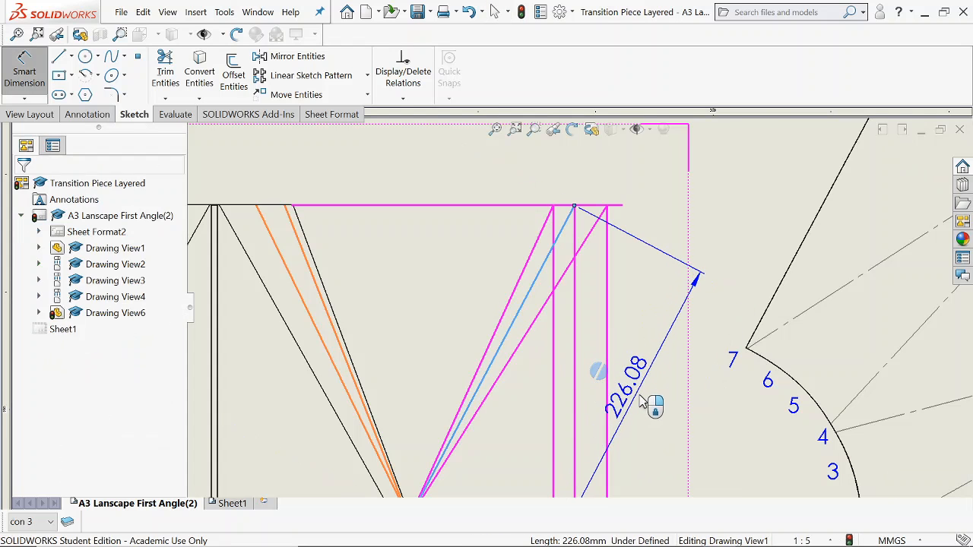
pyautogui.press('Return')
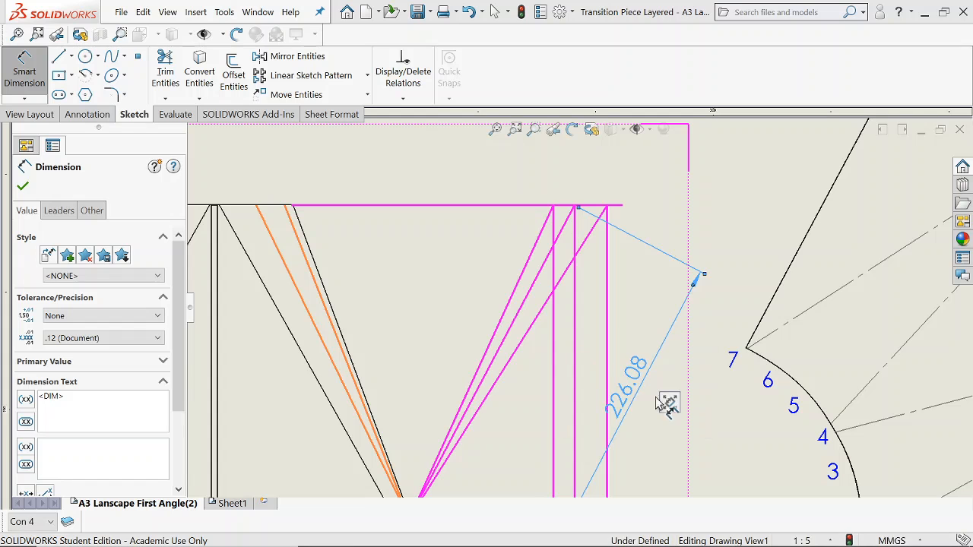
# Sketch a circle about 388 mm in diameter centred on corner C of the flat pattern.
pyautogui.scroll(5, 657, 380)
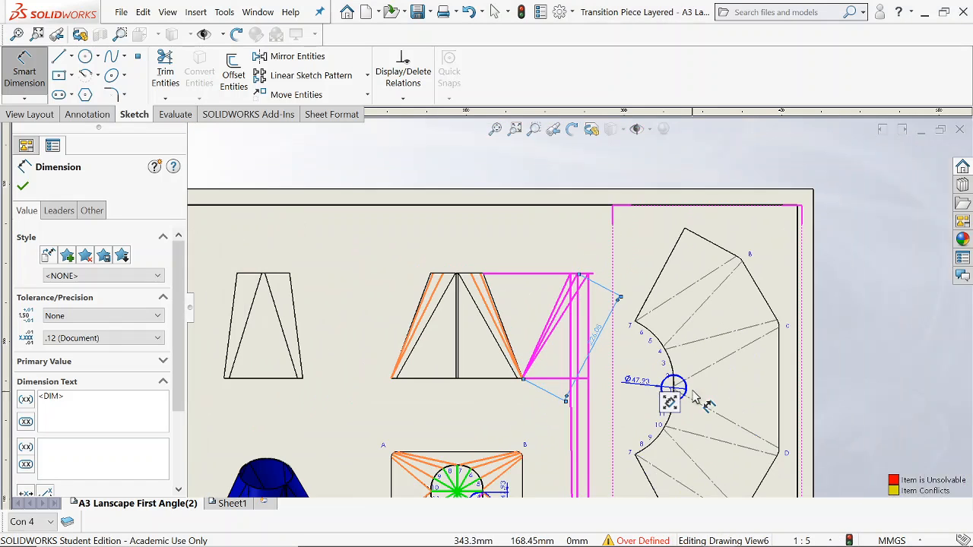
pyautogui.scroll(-2, 714, 357)
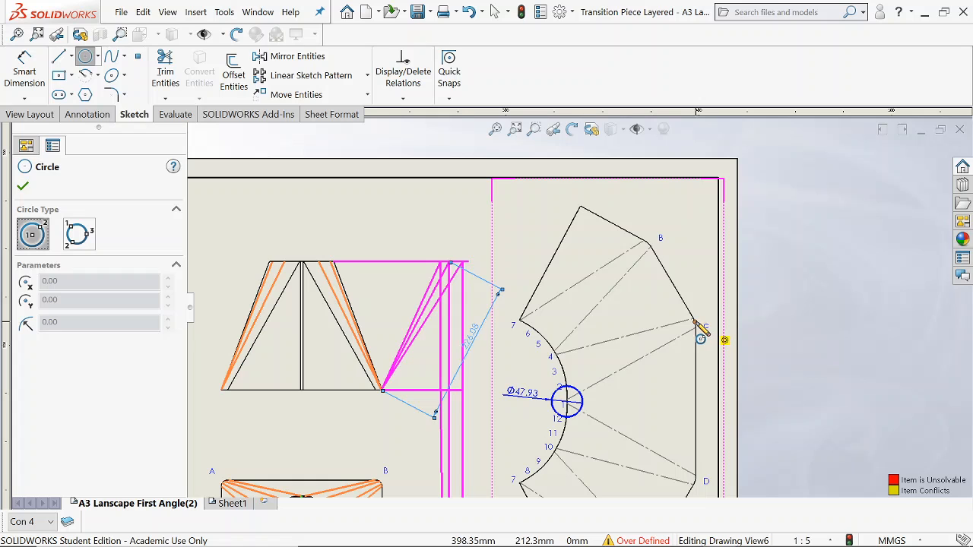
pyautogui.click(694, 322)
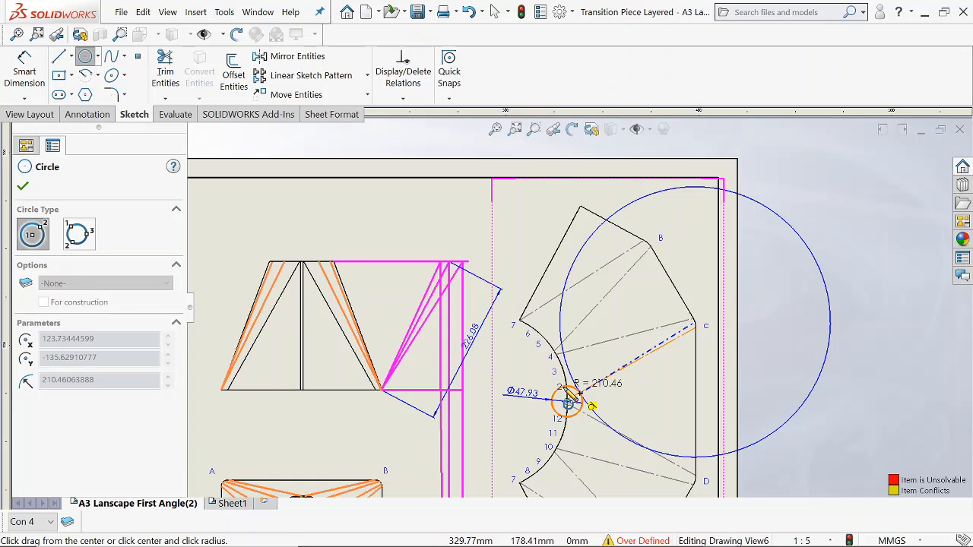
pyautogui.scroll(-6, 574, 380)
pyautogui.scroll(-3, 578, 373)
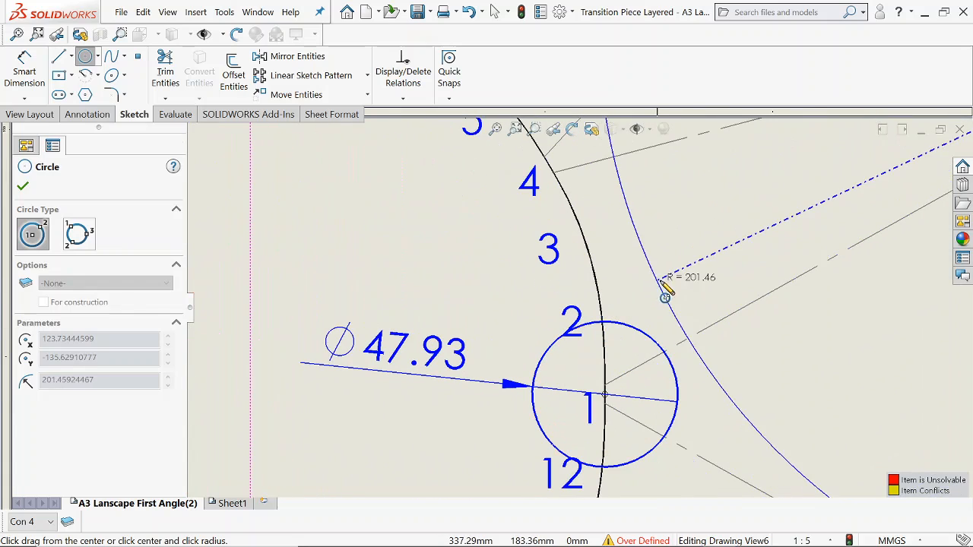
pyautogui.click(689, 296)
pyautogui.press('Escape')
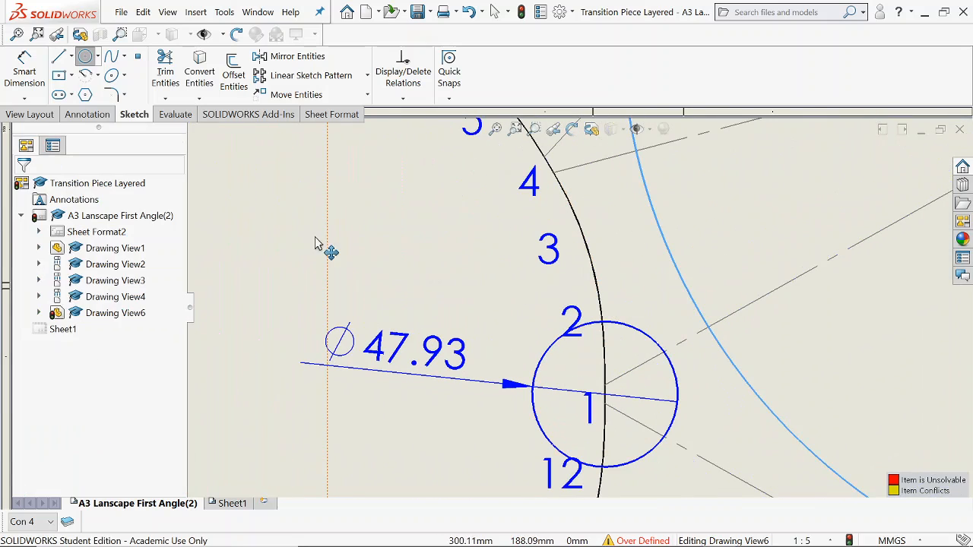
# Dimension the diameter of the large circle around corner C, placing the dimension inside the flat pattern's curved edge.
pyautogui.scroll(3, 578, 307)
pyautogui.click(24, 72)
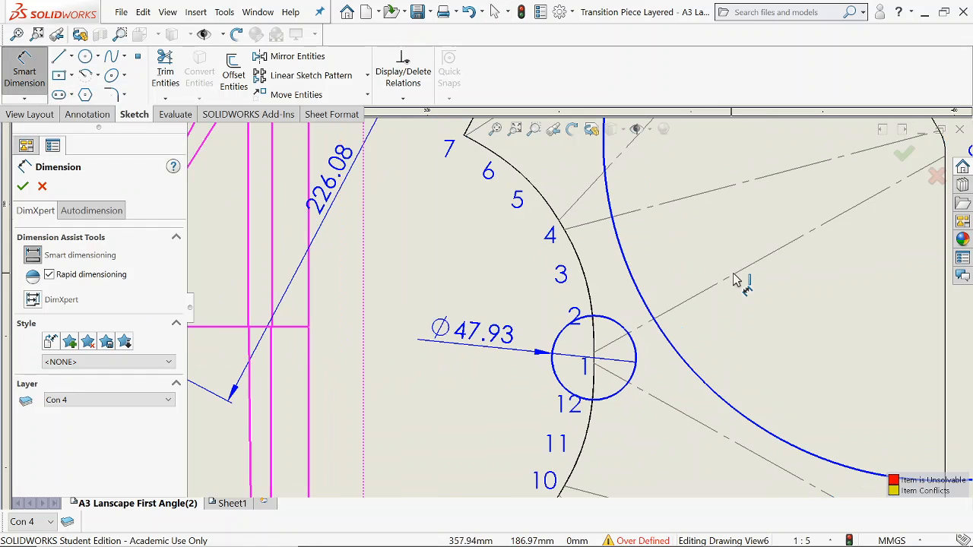
pyautogui.click(636, 293)
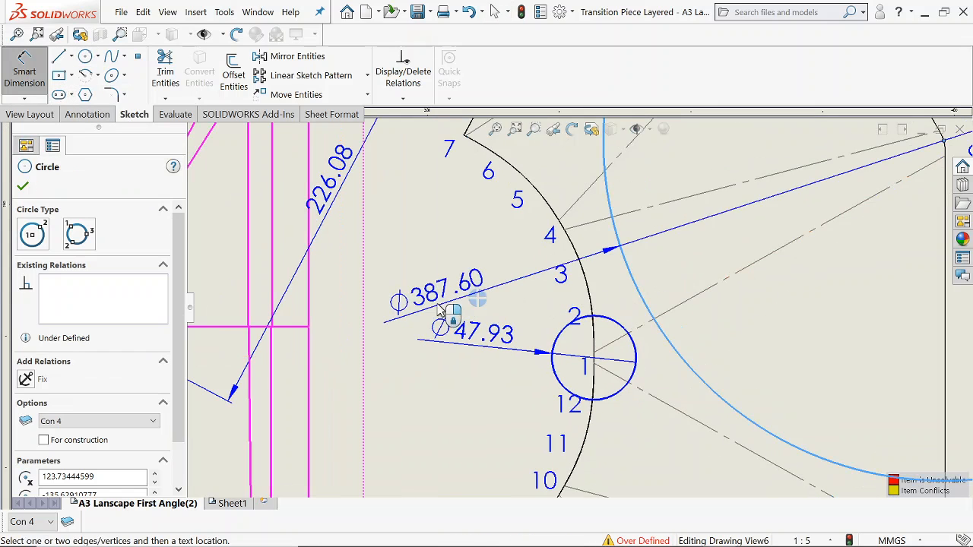
pyautogui.click(437, 289)
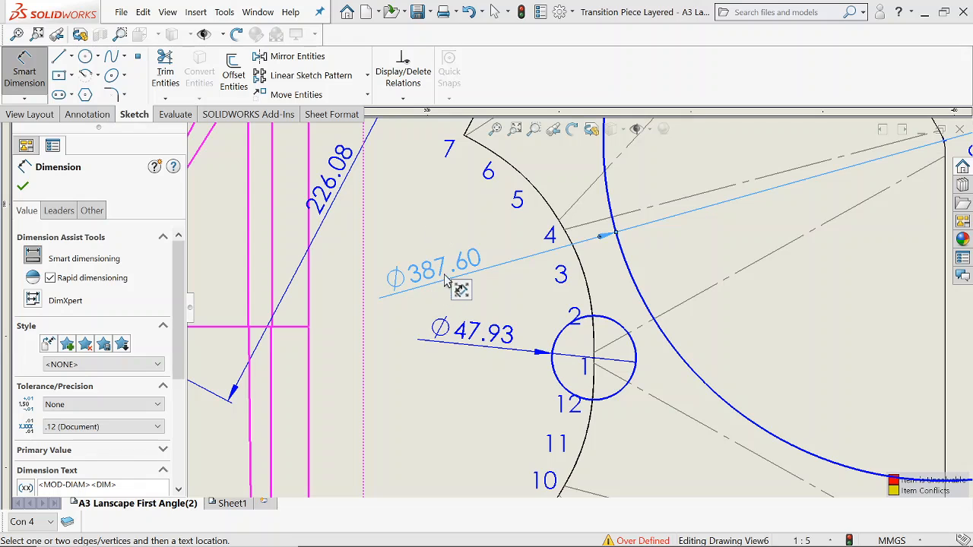
pyautogui.click(534, 300)
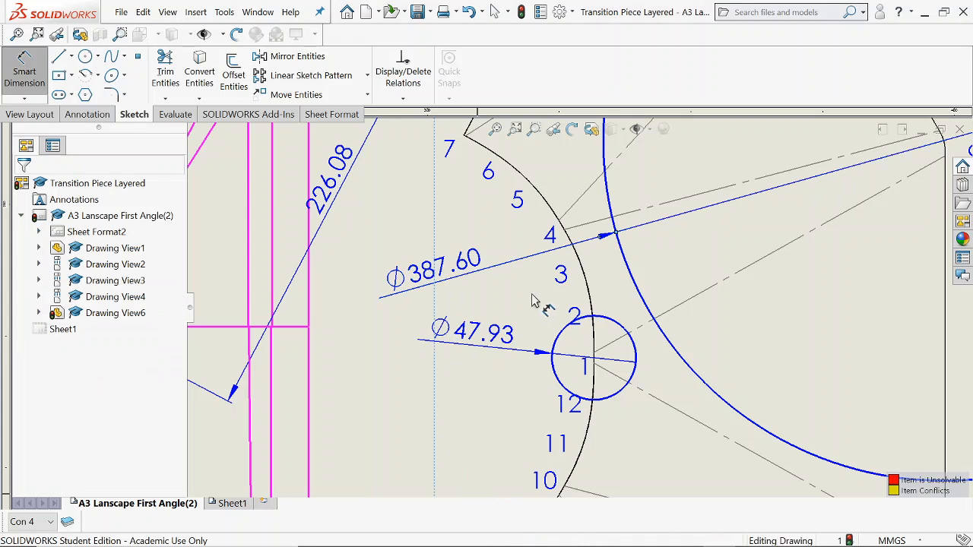
# Delete the large circle around corner C together with its diameter dimension.
pyautogui.click(445, 263)
pyautogui.press('Delete')
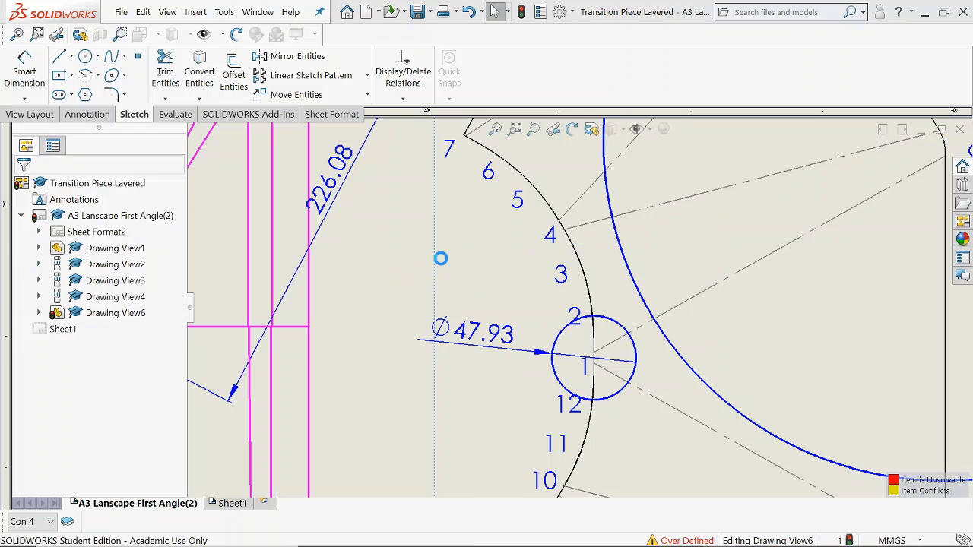
pyautogui.click(641, 297)
pyautogui.press('Delete')
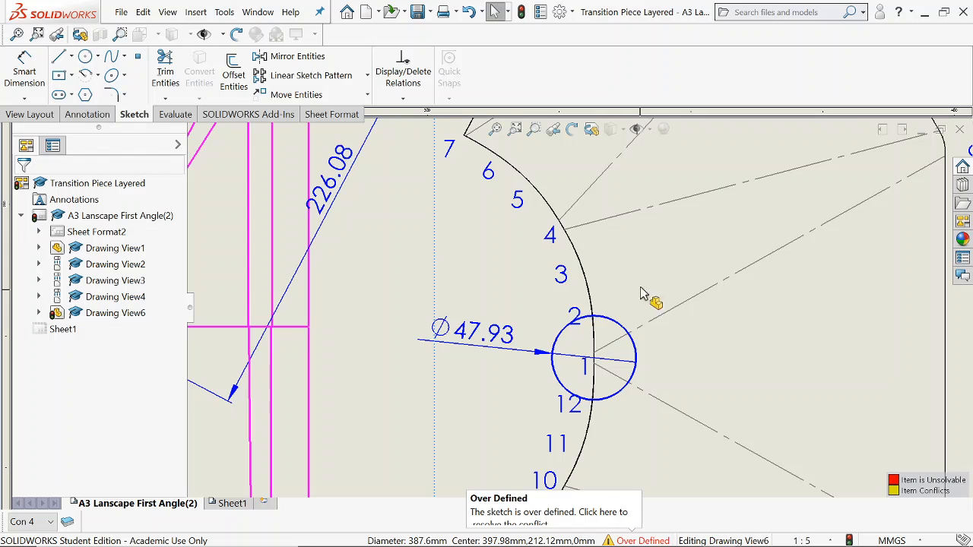
# Sketch a circle about 222 mm in radius centred on the flat pattern's corner C, passing through point 2 where the small circle crosses the curved edge.
pyautogui.click(85, 56)
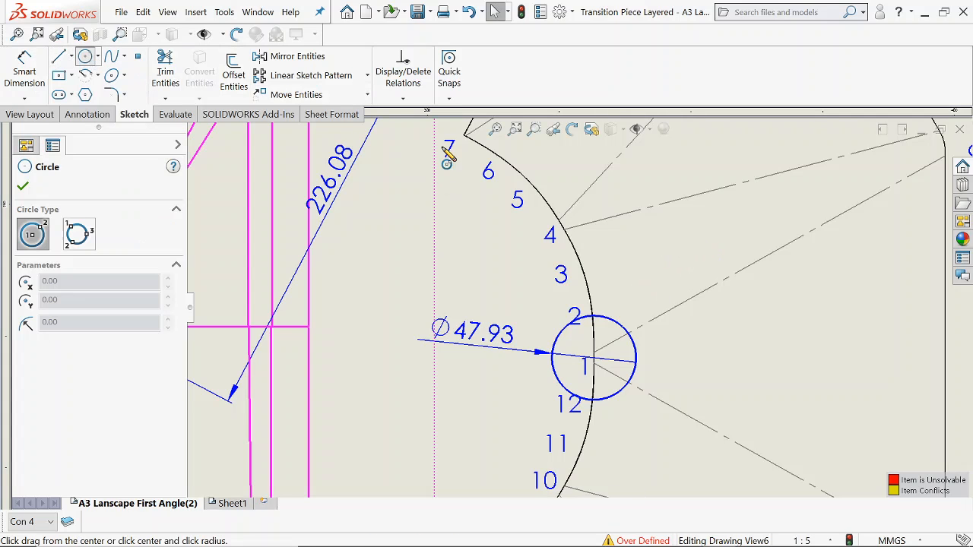
pyautogui.scroll(3, 596, 322)
pyautogui.click(789, 213)
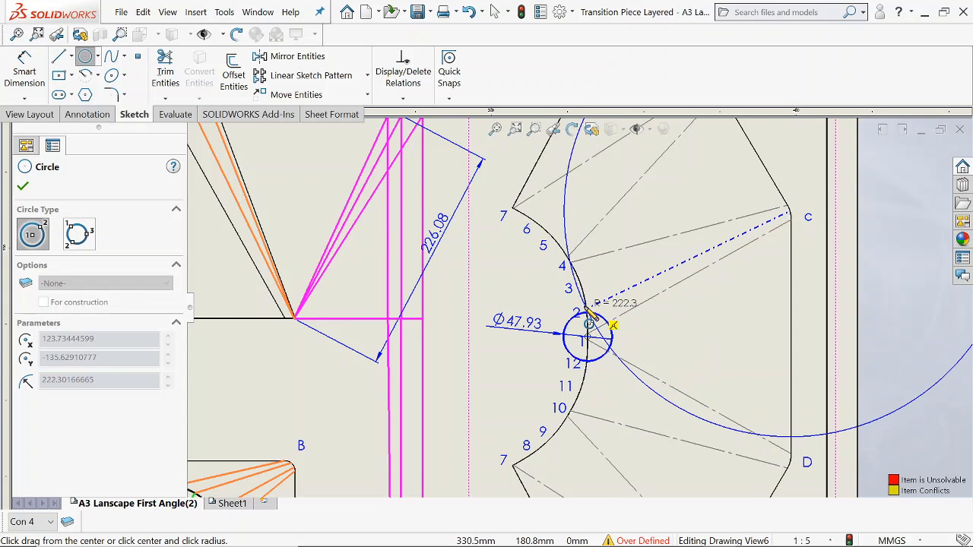
pyautogui.scroll(-2, 587, 319)
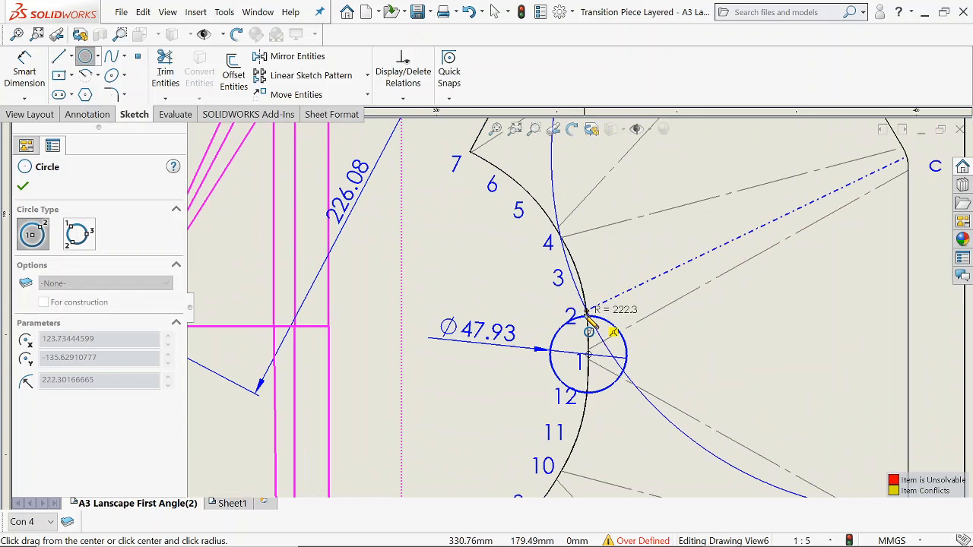
pyautogui.click(590, 319)
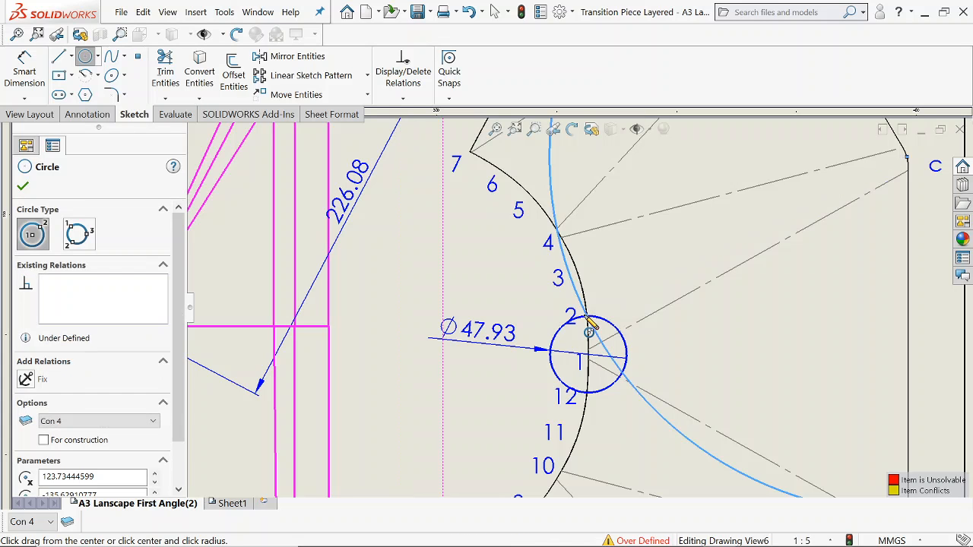
pyautogui.press('Escape')
pyautogui.scroll(4, 619, 277)
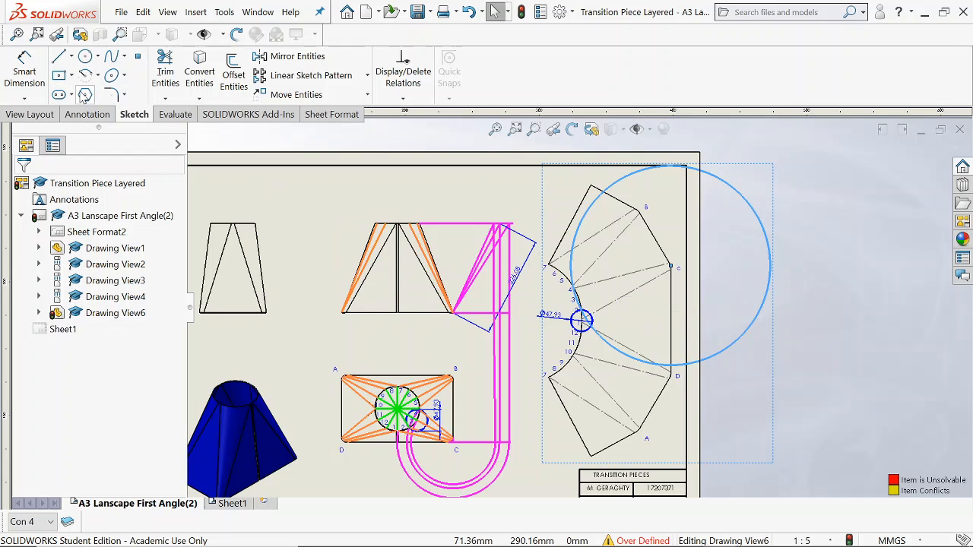
# Dimension the diameter of the large circle around corner C, placing the dimension between the front view and the true-length lines.
pyautogui.scroll(2, 452, 165)
pyautogui.click(23, 69)
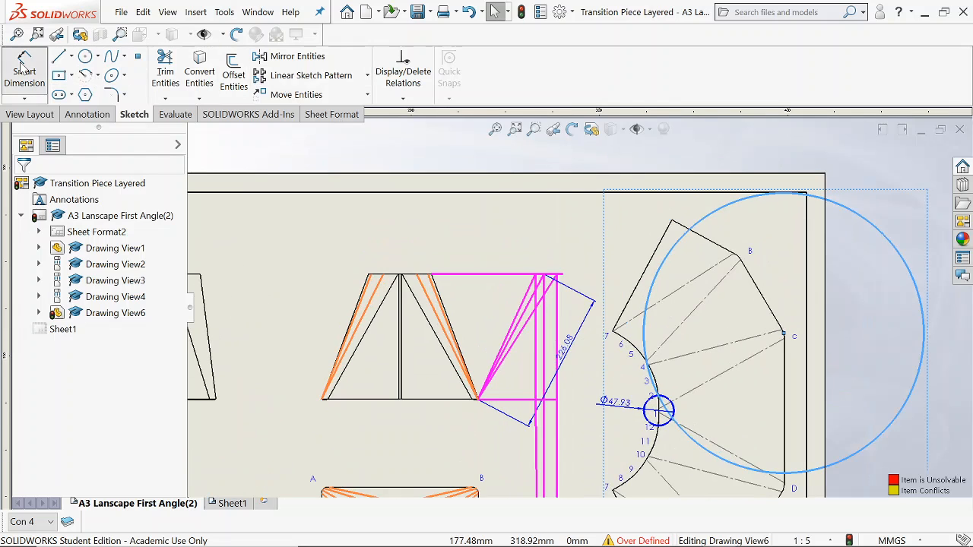
pyautogui.click(577, 184)
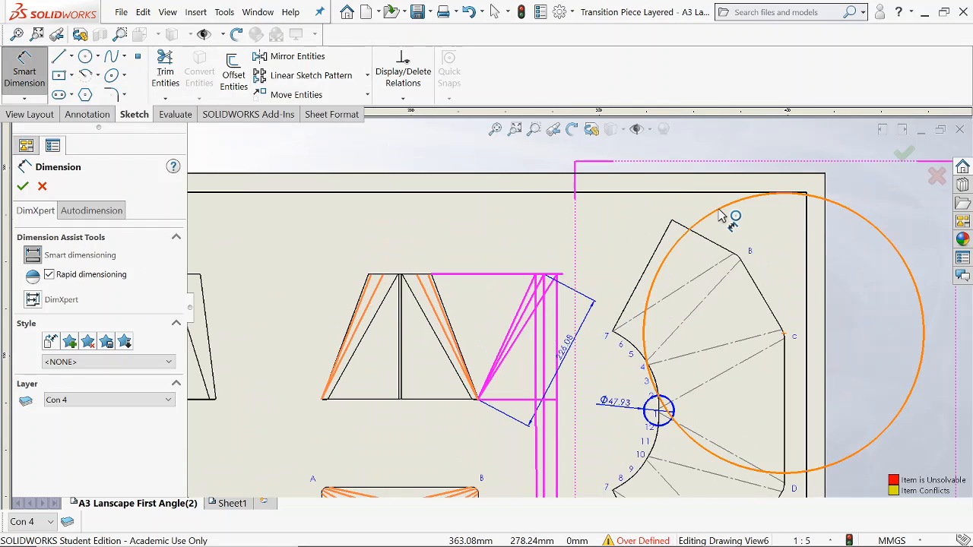
pyautogui.click(724, 213)
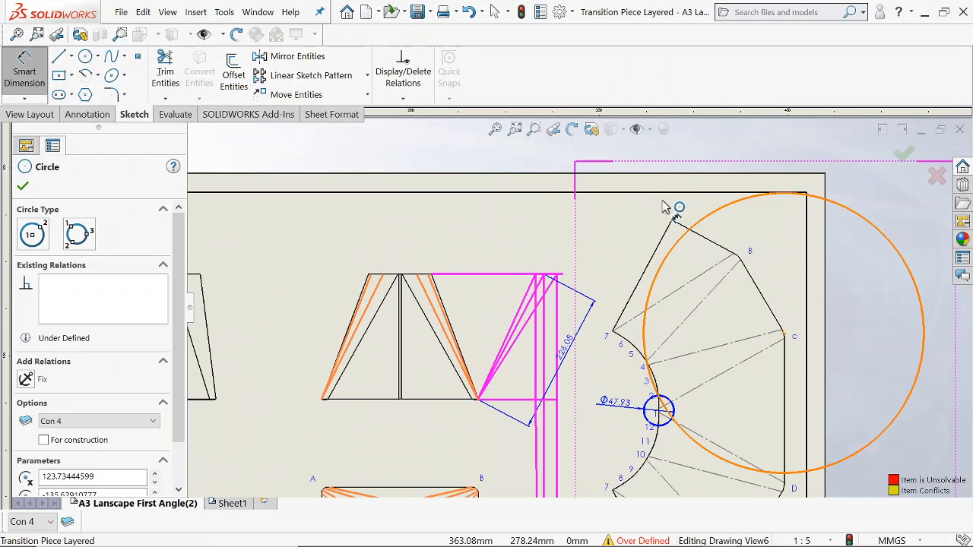
pyautogui.click(496, 233)
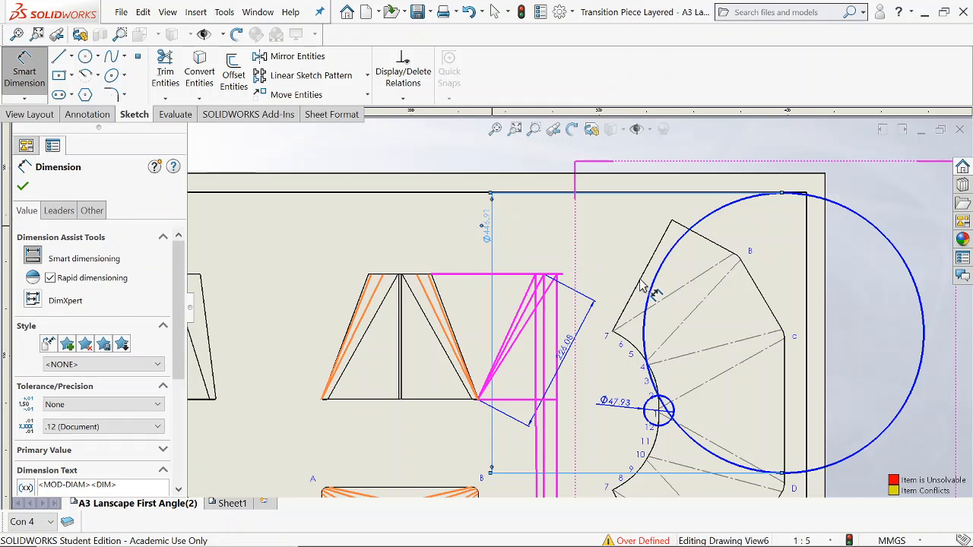
pyautogui.press('Escape')
# Delete the diameter dimension of the large circle around corner C.
pyautogui.scroll(-3, 601, 243)
pyautogui.scroll(2, 622, 411)
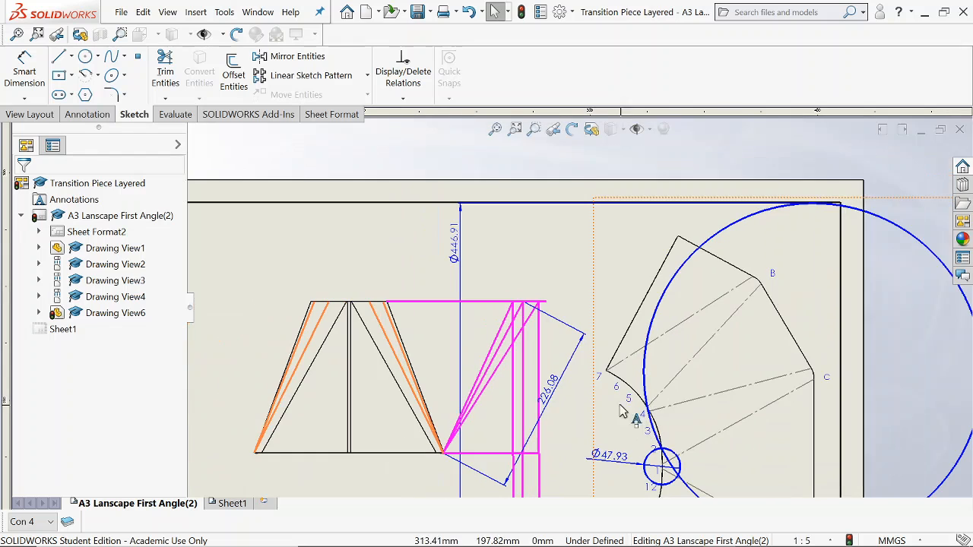
pyautogui.click(460, 262)
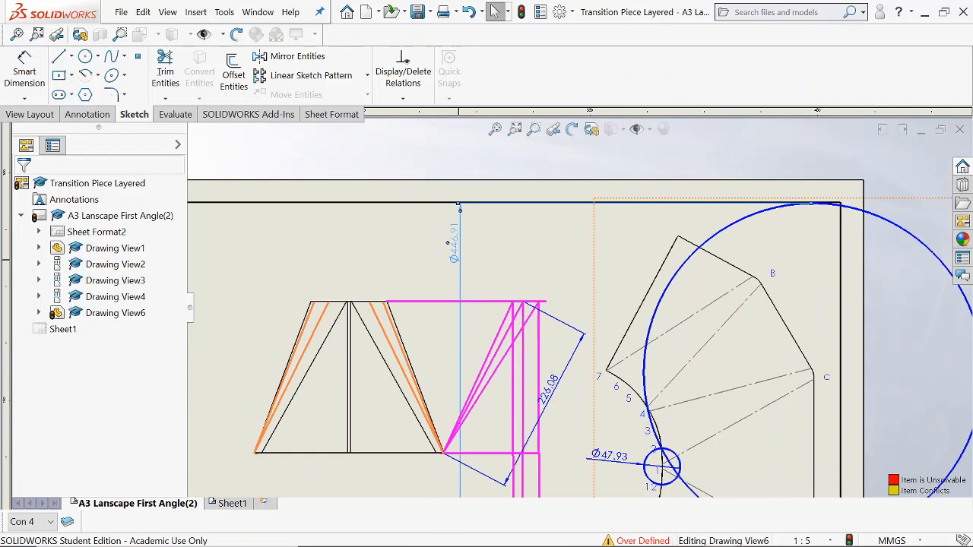
pyautogui.press('Delete')
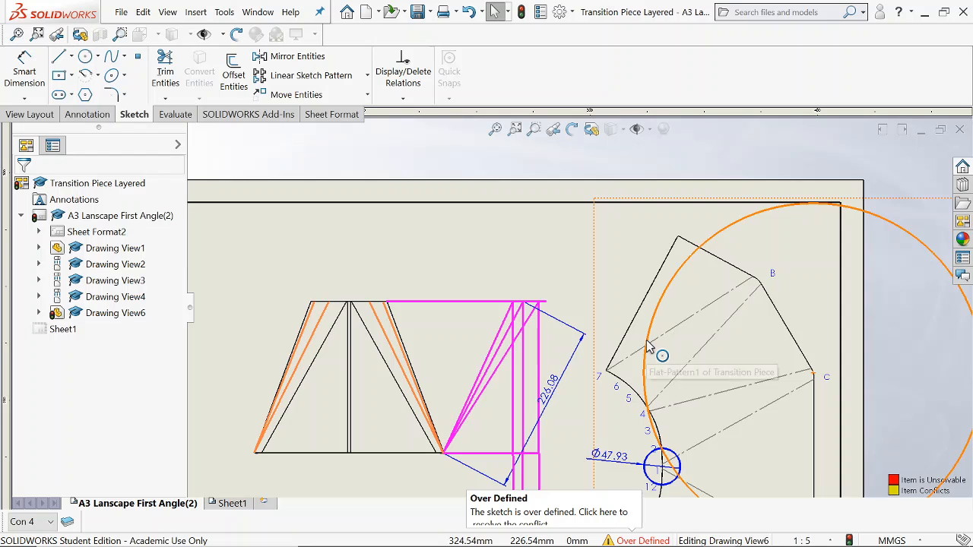
# Examine where the large circle around corner C crosses the small circle and the flat pattern's curved edge near points 2 to 4.
pyautogui.scroll(-1, 580, 393)
pyautogui.scroll(1, 660, 436)
pyautogui.scroll(2, 665, 441)
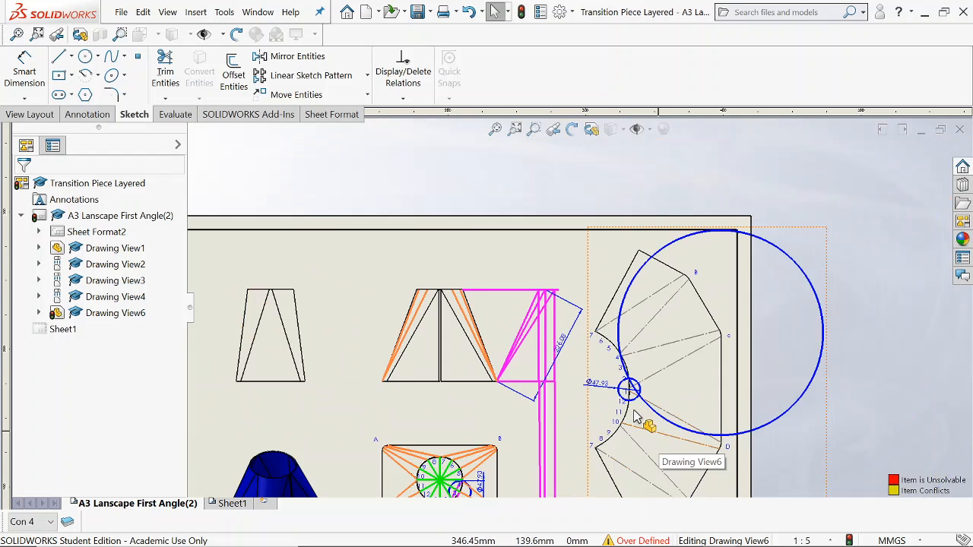
pyautogui.scroll(-3, 636, 274)
pyautogui.scroll(1, 821, 237)
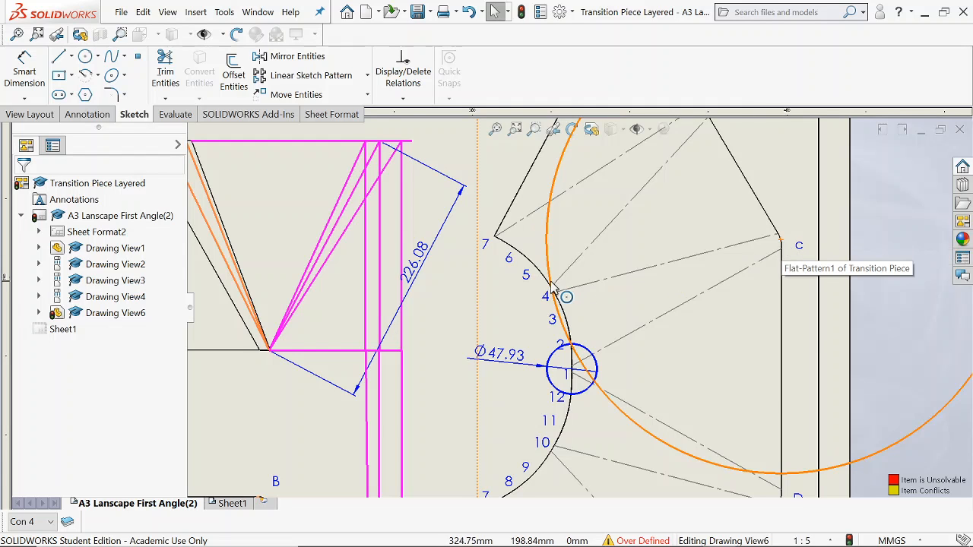
pyautogui.scroll(-3, 575, 370)
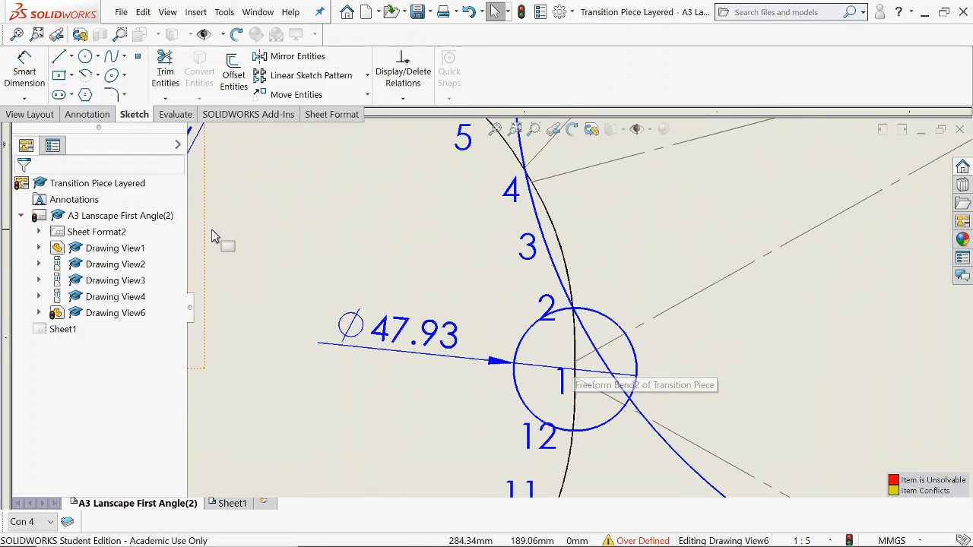
pyautogui.scroll(3, 575, 318)
pyautogui.scroll(-2, 562, 267)
pyautogui.scroll(-2, 581, 378)
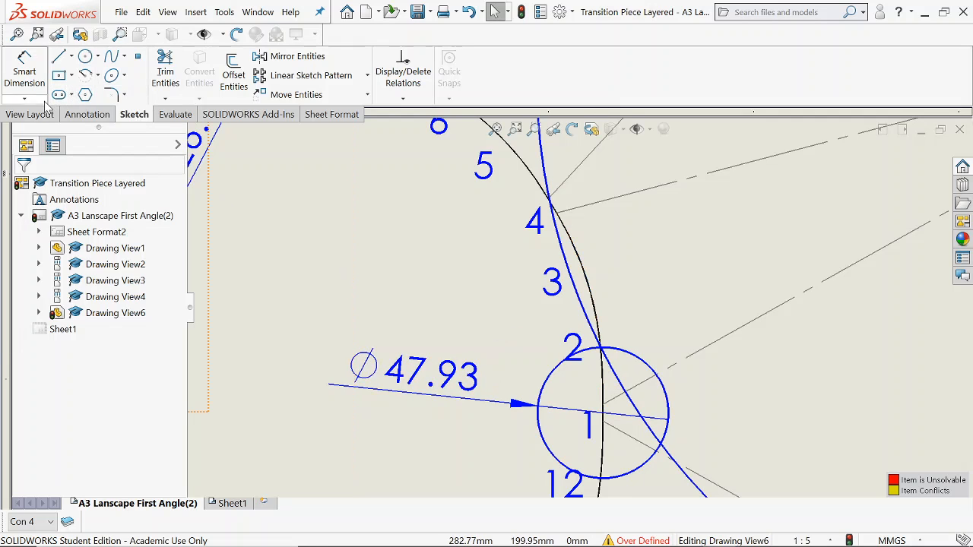
# Turn on the visibility of layer Con 5 to show the cyan fold lines on the flat pattern.
pyautogui.click(67, 523)
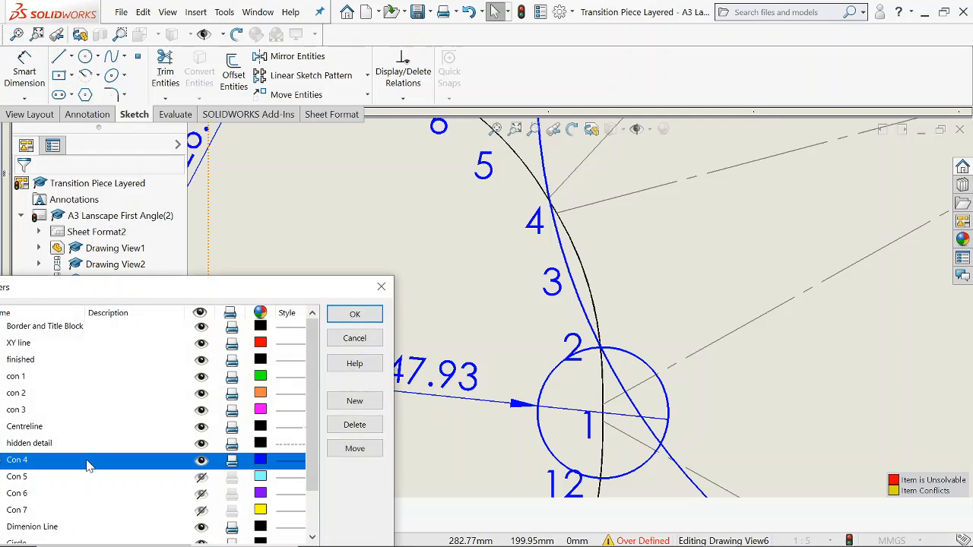
pyautogui.click(201, 479)
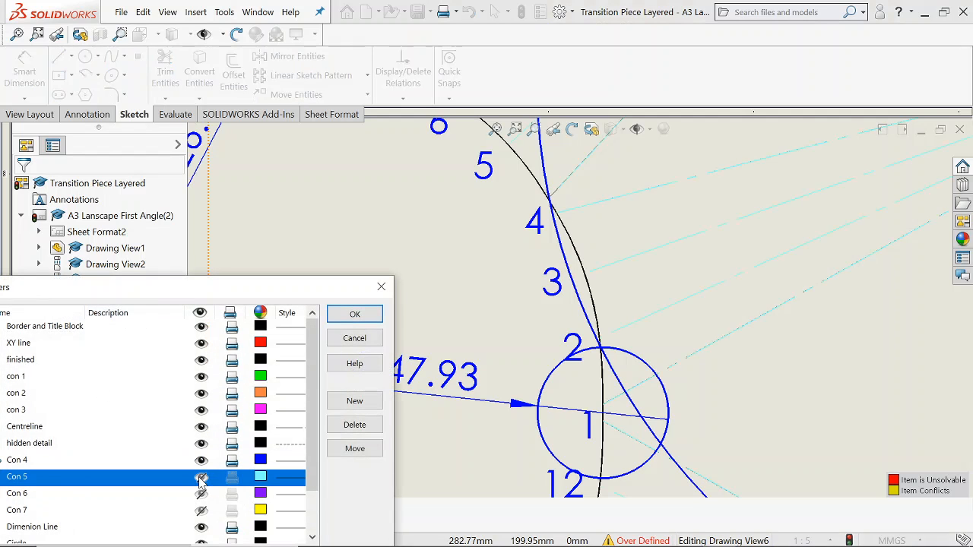
pyautogui.scroll(3, 620, 342)
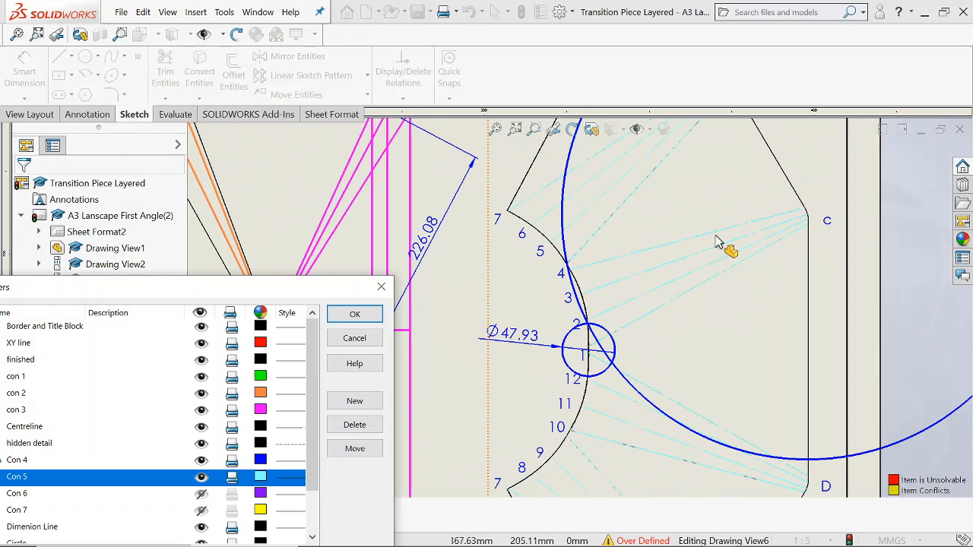
pyautogui.scroll(2, 688, 301)
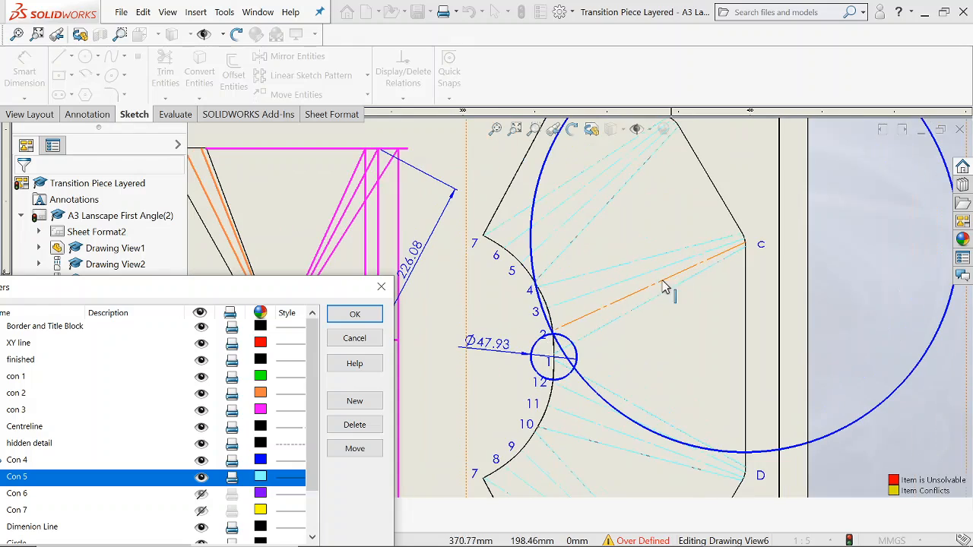
pyautogui.scroll(4, 552, 343)
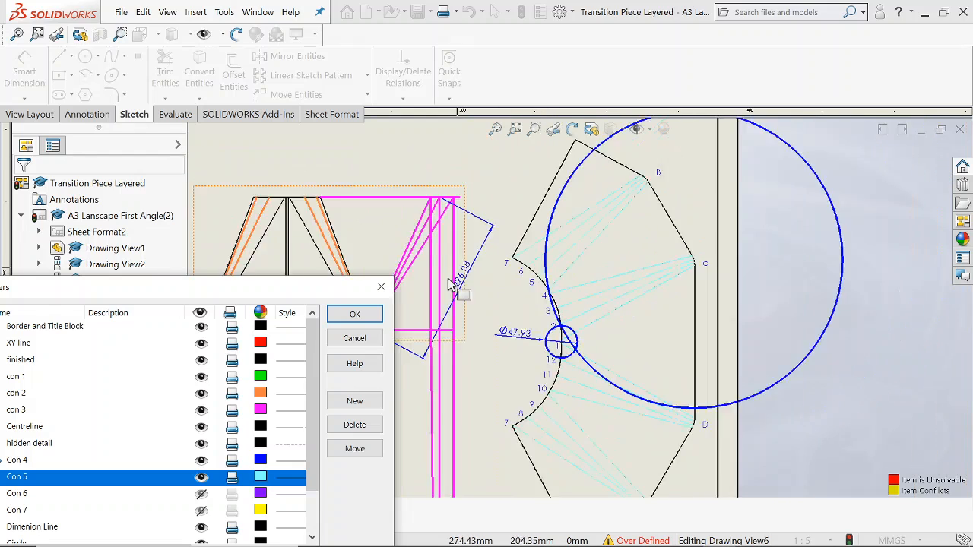
pyautogui.scroll(-1, 618, 281)
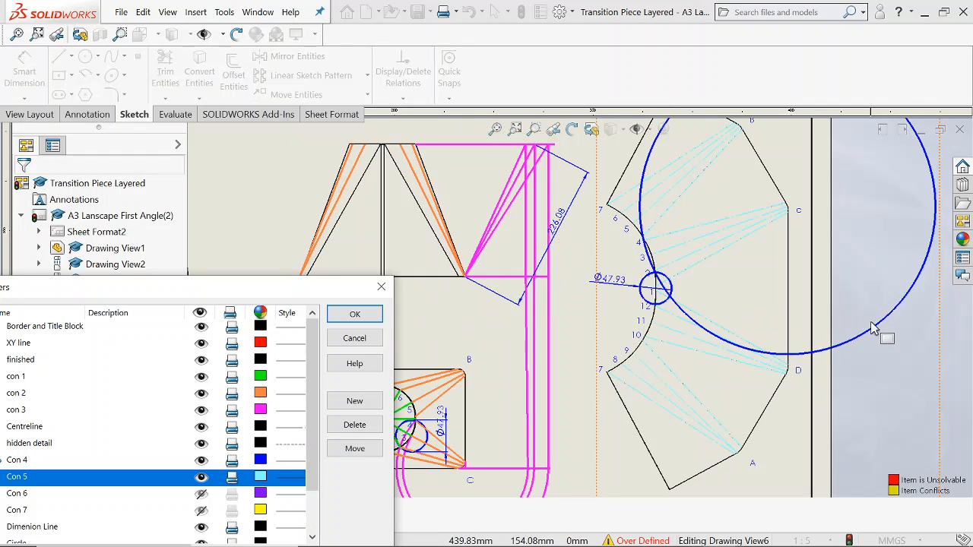
pyautogui.click(874, 330)
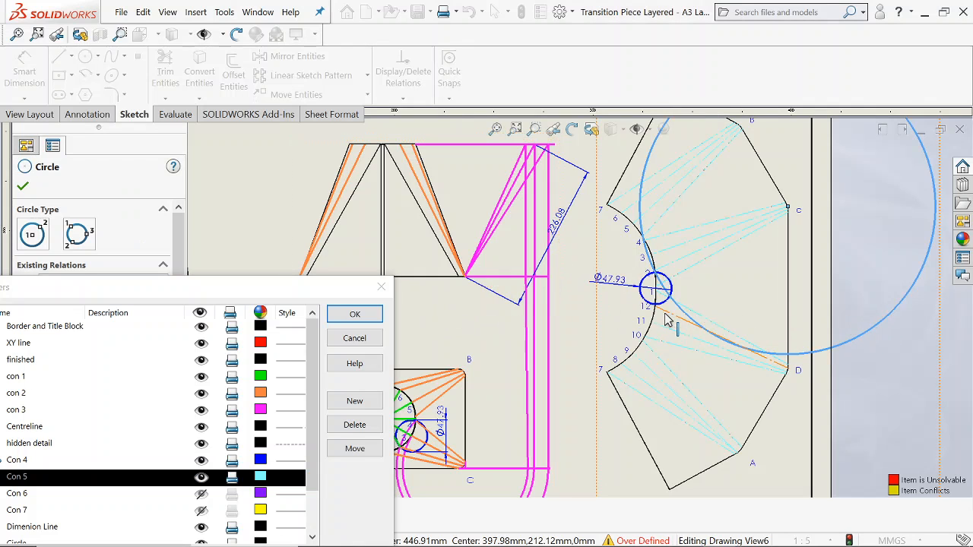
pyautogui.click(845, 345)
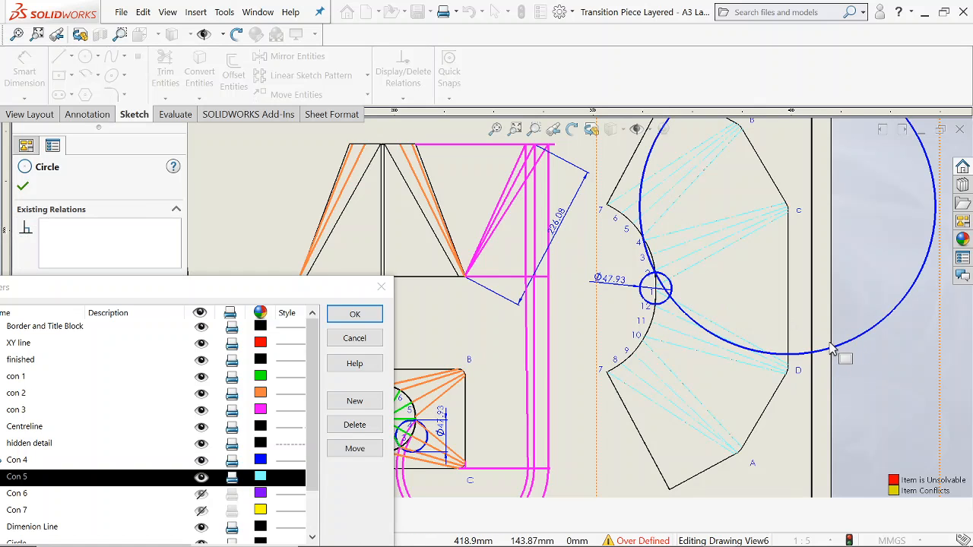
pyautogui.click(846, 344)
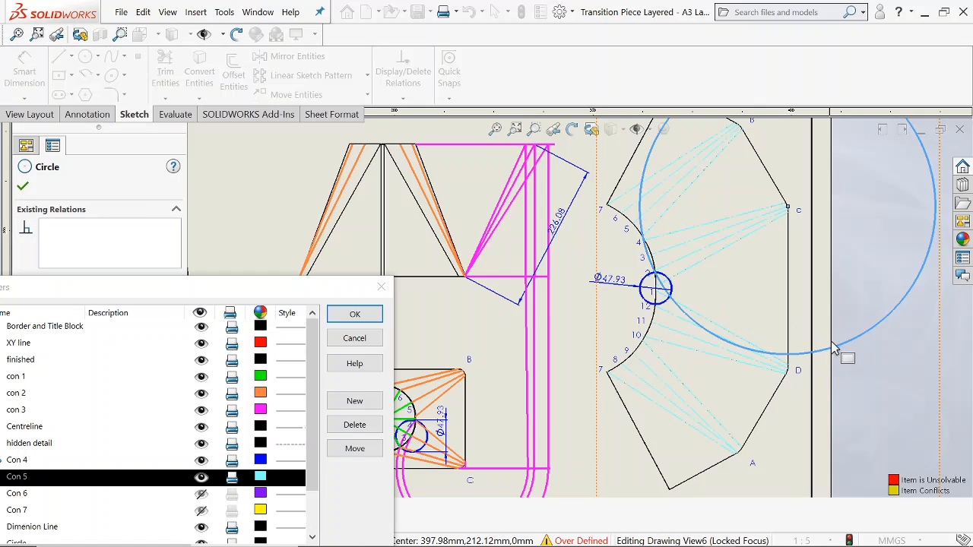
pyautogui.click(354, 314)
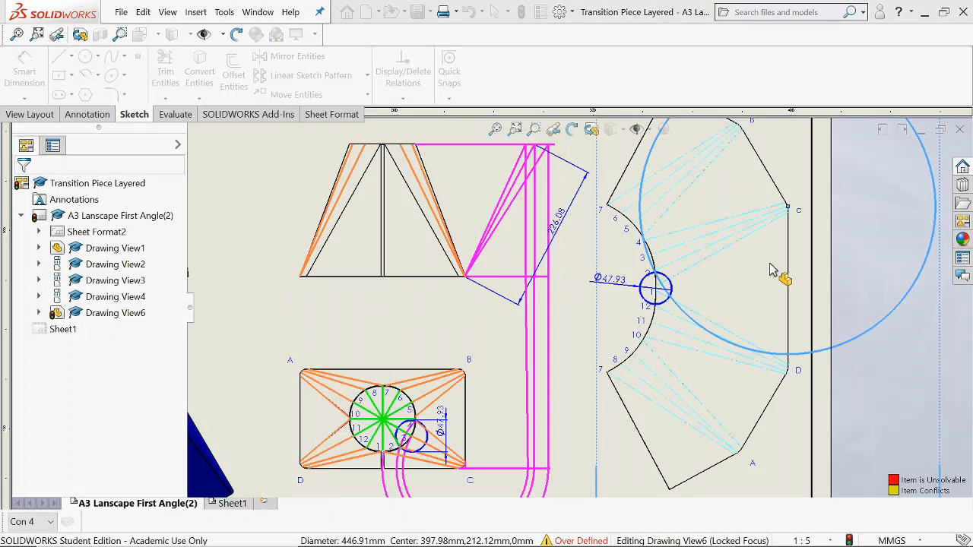
# Delete the large circle around corner C and the small circle at point 1 of the flat pattern with its dimension.
pyautogui.click(891, 316)
pyautogui.press('Delete')
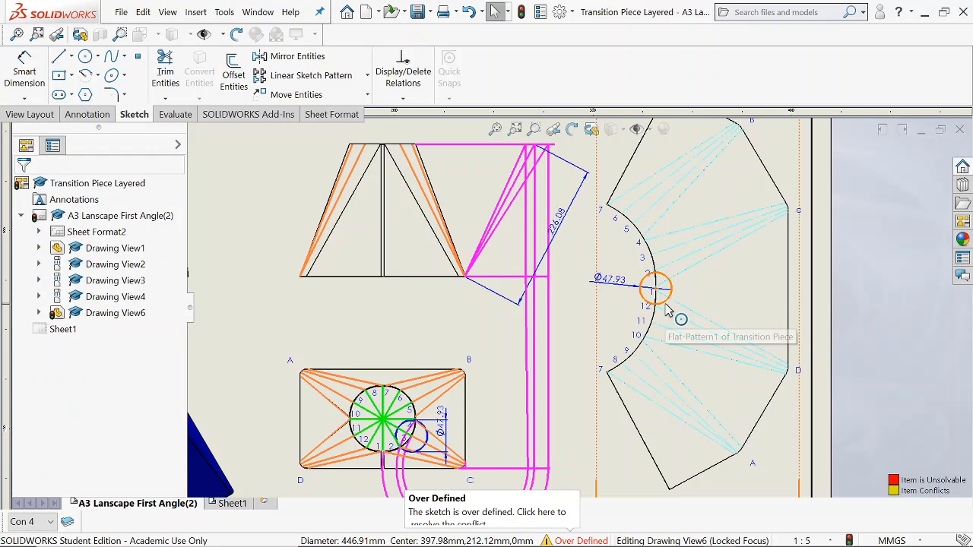
pyautogui.click(664, 304)
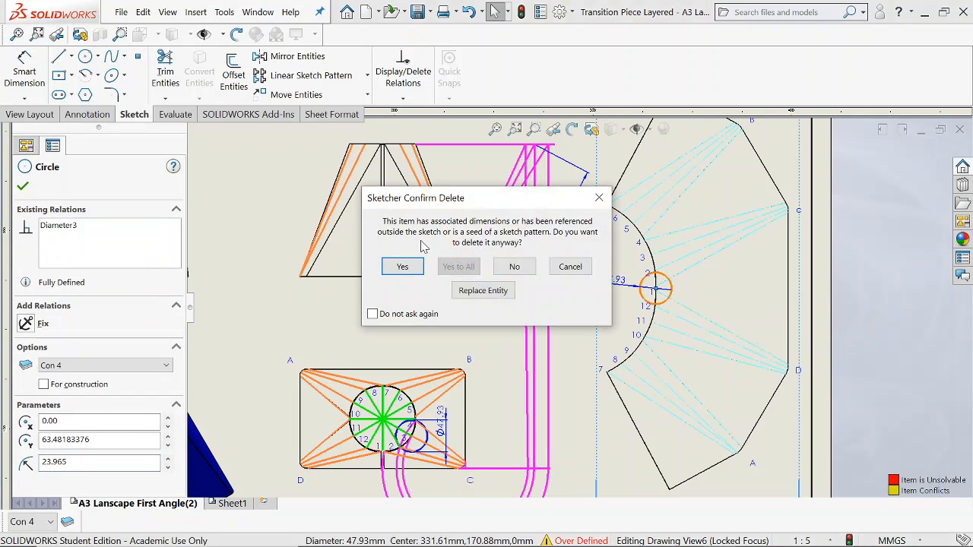
pyautogui.click(403, 267)
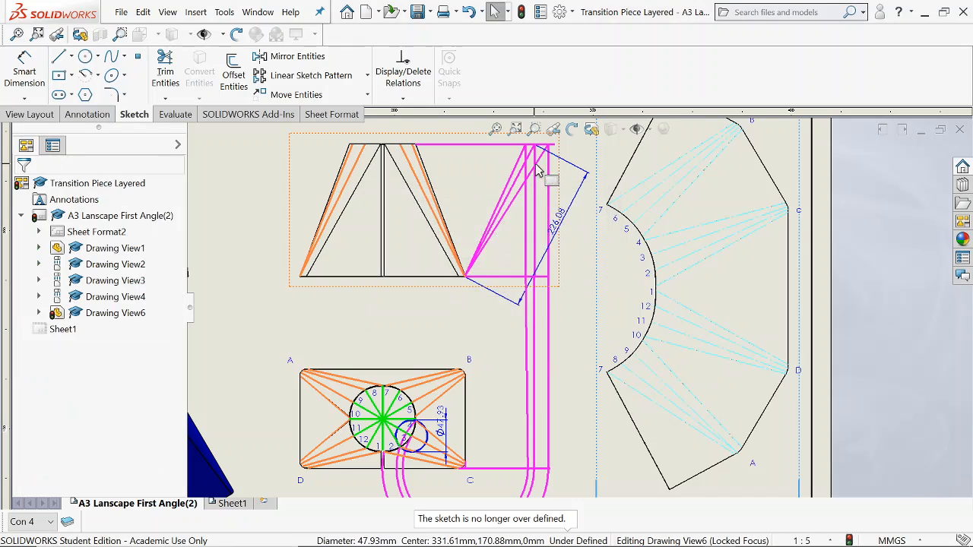
# Delete the true-length dimension beside the front view and the diameter dimension of the small circle in the plan view.
pyautogui.press('Delete')
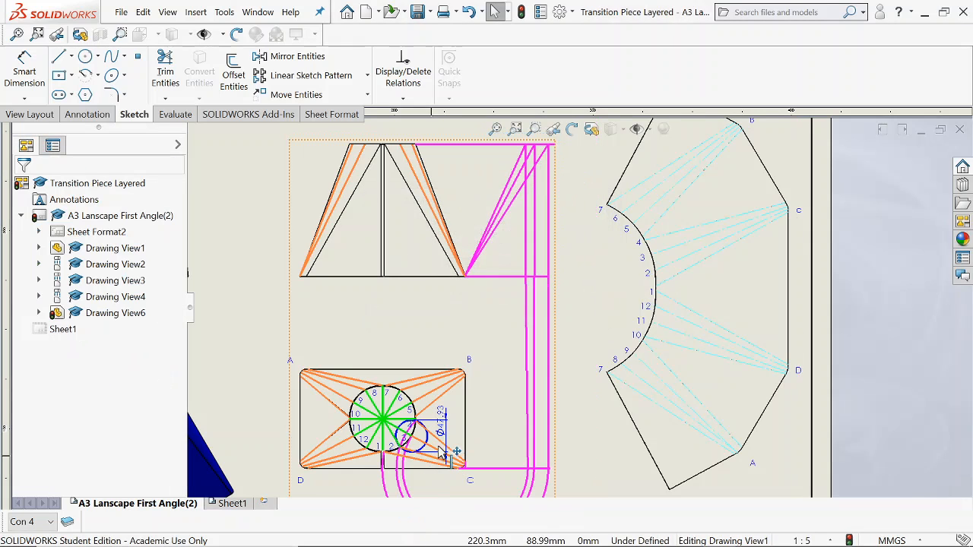
pyautogui.click(442, 417)
pyautogui.press('Delete')
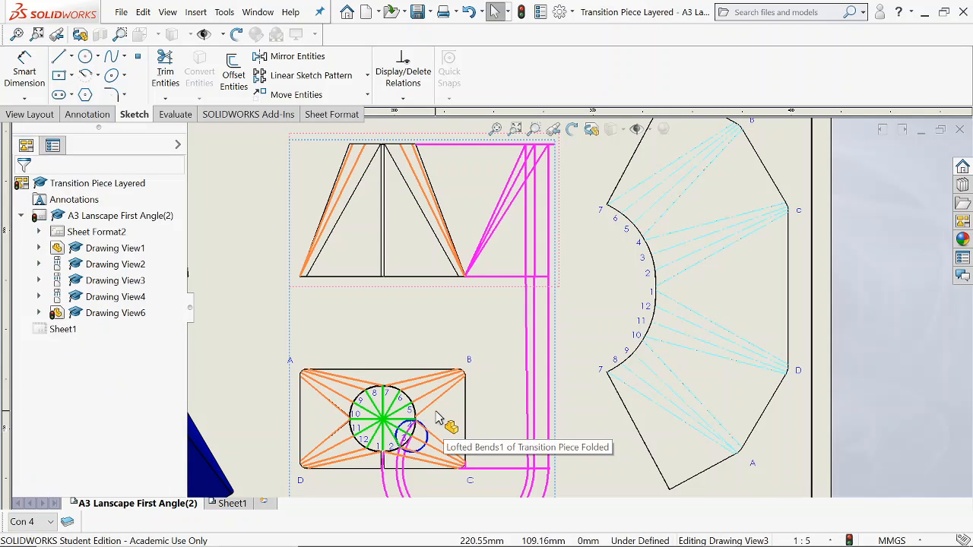
# Delete the small blue circle around the division points near 3 in the plan view.
pyautogui.click(430, 447)
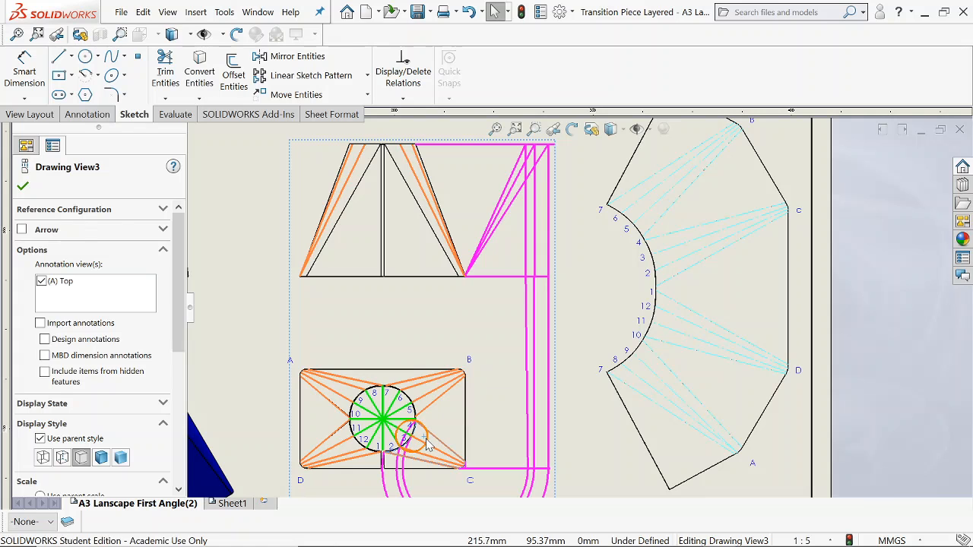
pyautogui.click(426, 441)
pyautogui.press('Delete')
# Open the drawing's layer list, move it clear of the views, and inspect the fold lines on the flat pattern.
pyautogui.scroll(4, 470, 332)
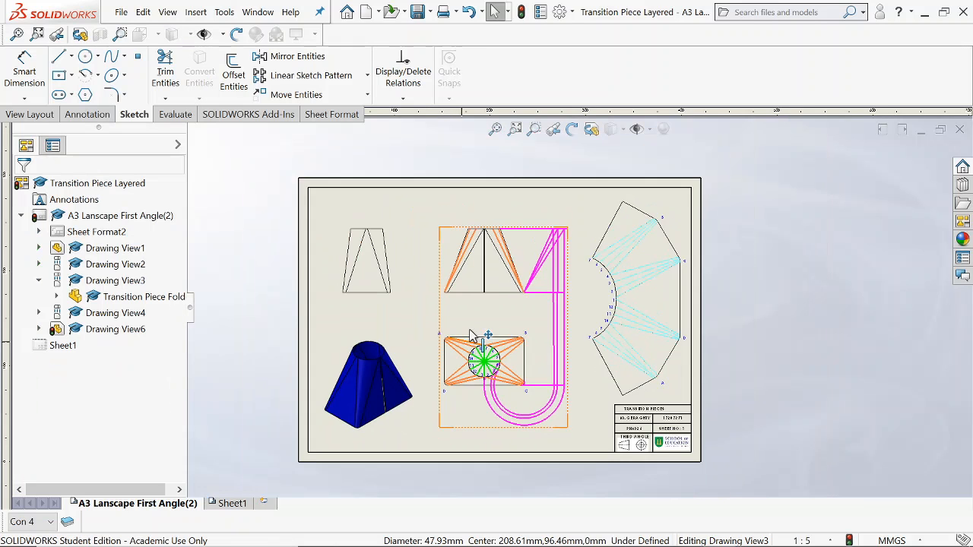
pyautogui.scroll(-2, 532, 277)
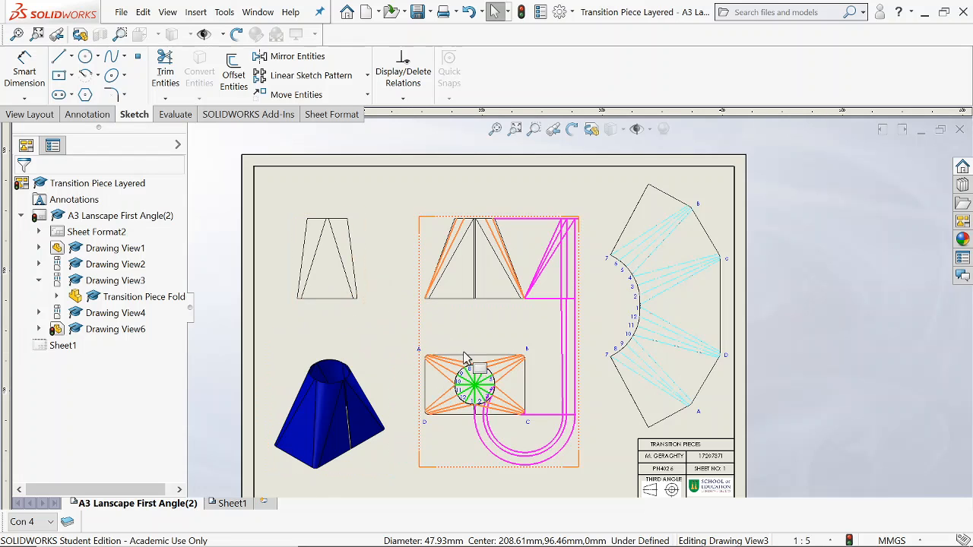
pyautogui.press('z')
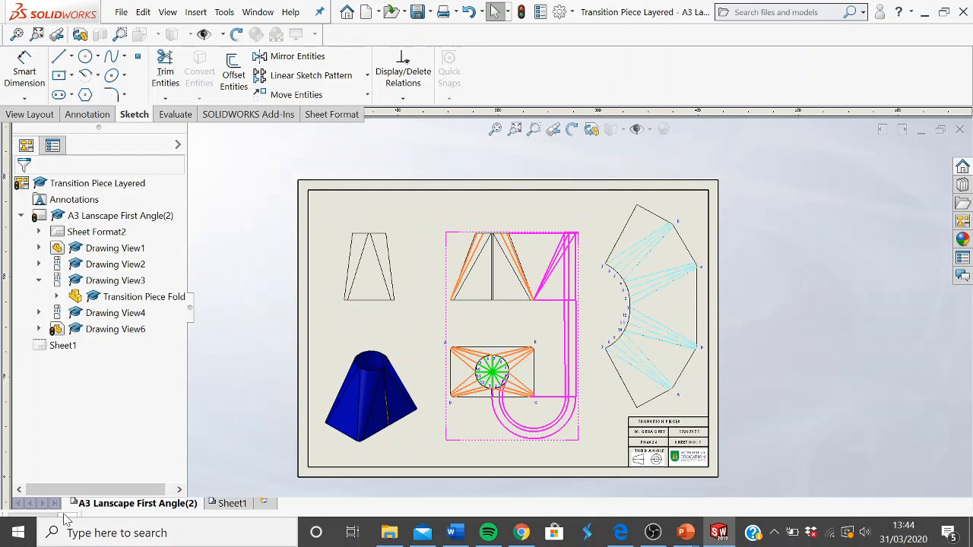
pyautogui.click(68, 521)
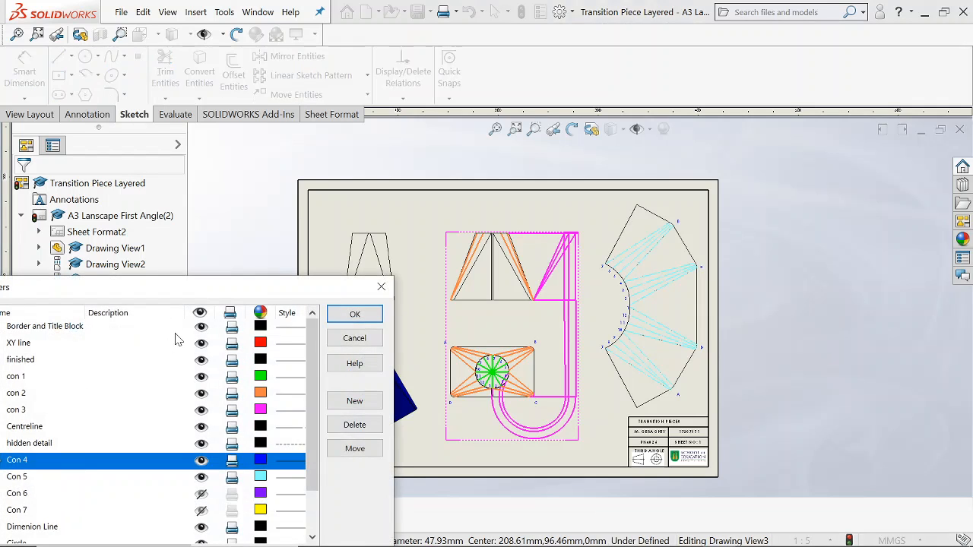
pyautogui.moveTo(161, 291); pyautogui.dragTo(164, 187)
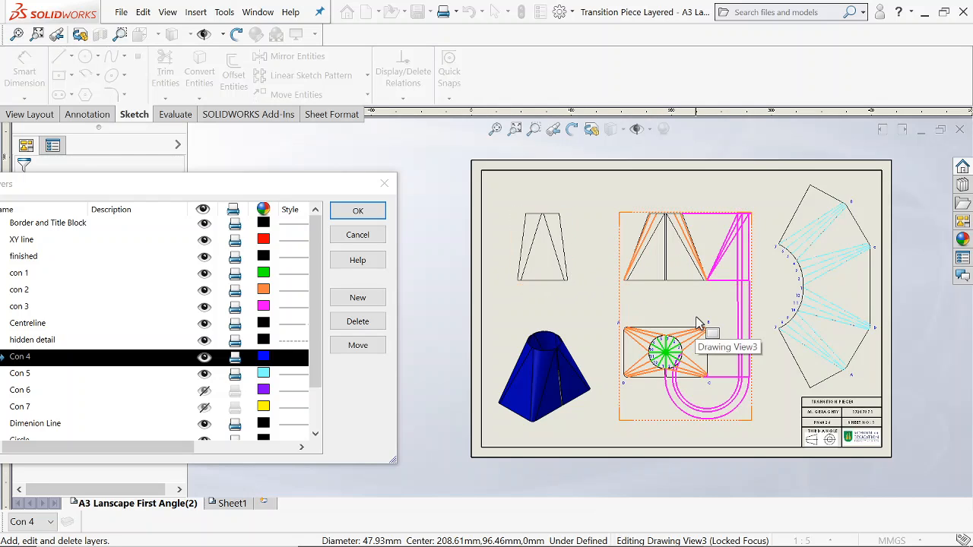
pyautogui.moveTo(703, 319); pyautogui.dragTo(697, 318, button='middle')
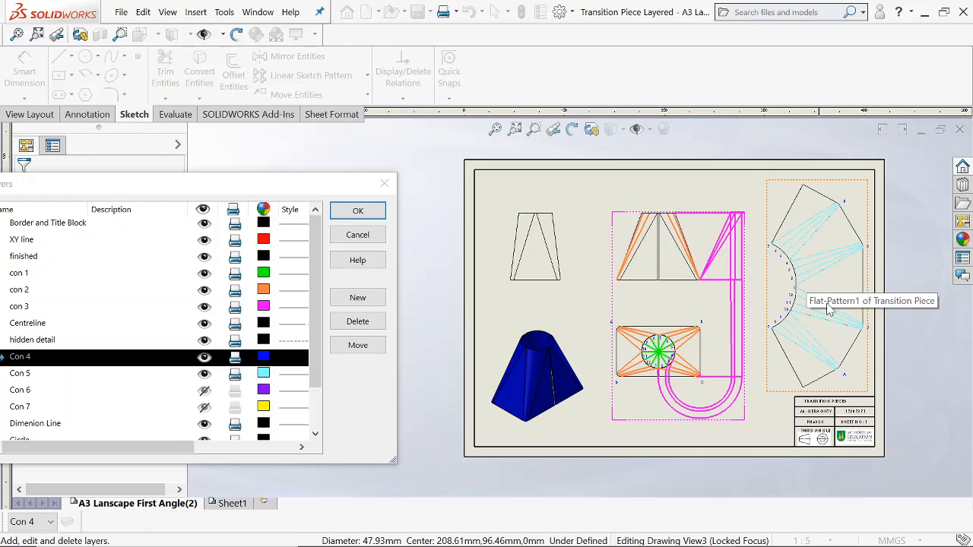
pyautogui.scroll(-6, 808, 356)
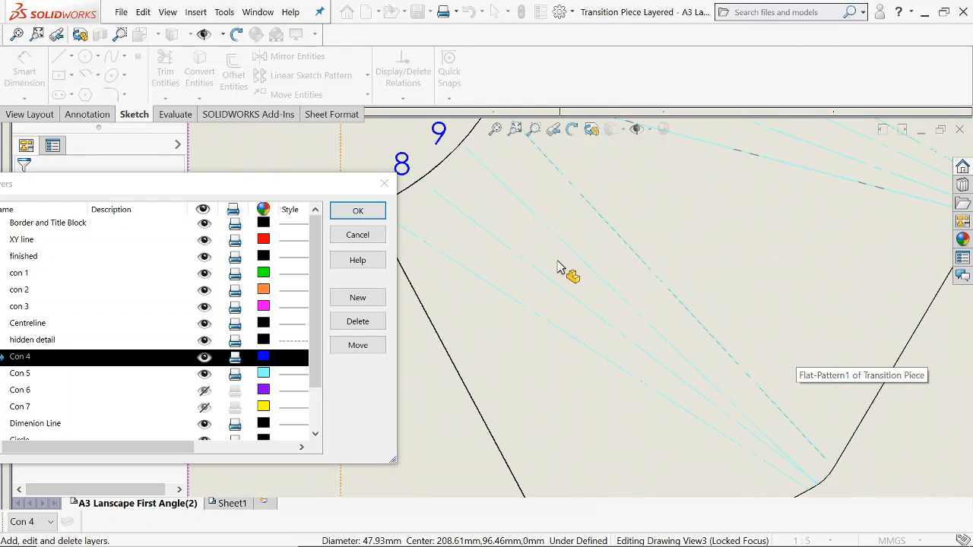
pyautogui.scroll(6, 551, 273)
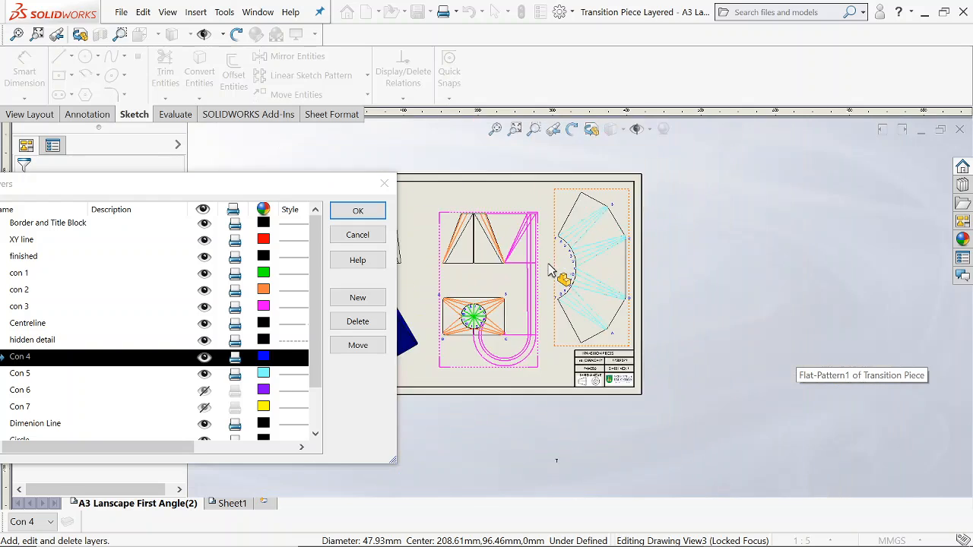
# Hide the Con 4 and Con 5 layers to clear the point labels and cyan construction lines from the flat pattern.
pyautogui.moveTo(561, 295)
pyautogui.mouseDown(button='middle')
pyautogui.moveTo(627, 322)
pyautogui.moveTo(660, 312)
pyautogui.mouseUp(button='middle')
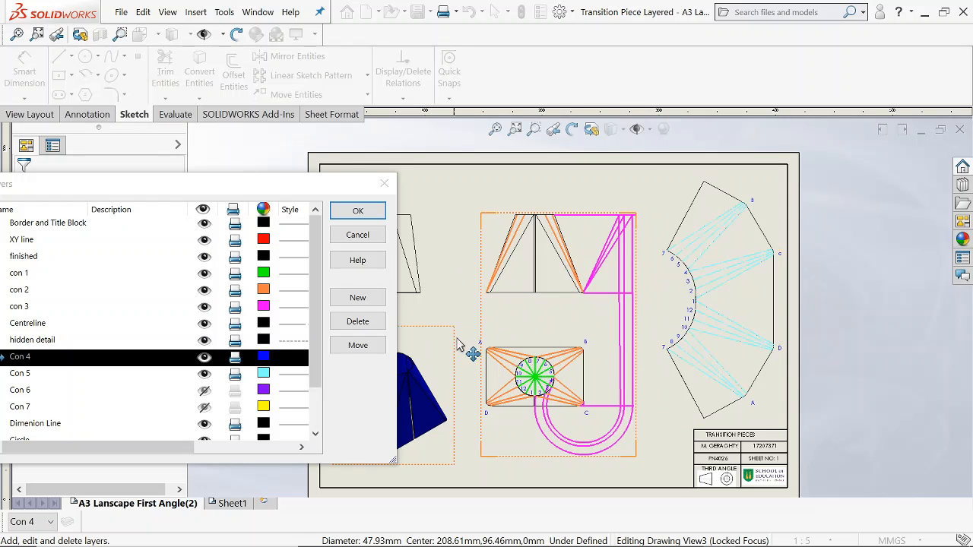
pyautogui.moveTo(463, 341); pyautogui.dragTo(579, 336, button='middle')
pyautogui.scroll(2, 583, 330)
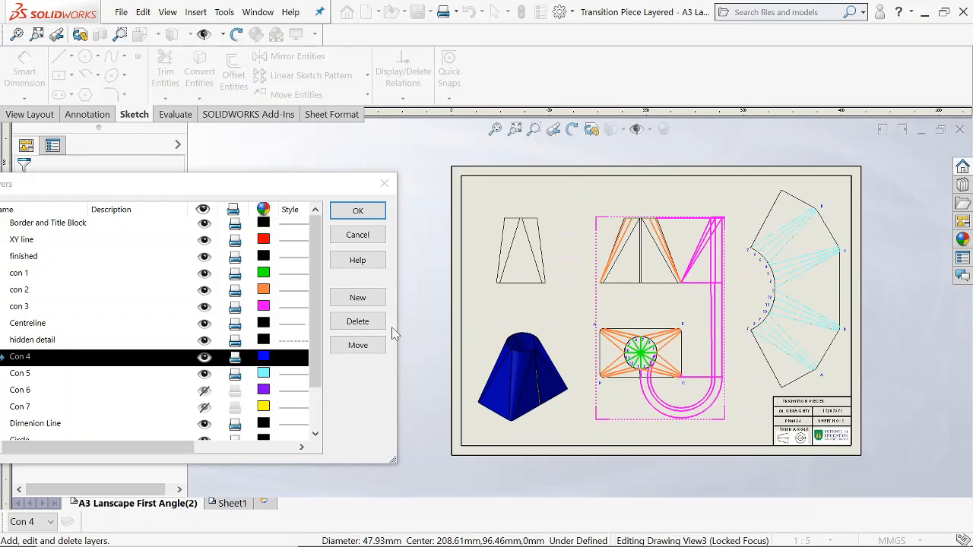
pyautogui.click(205, 357)
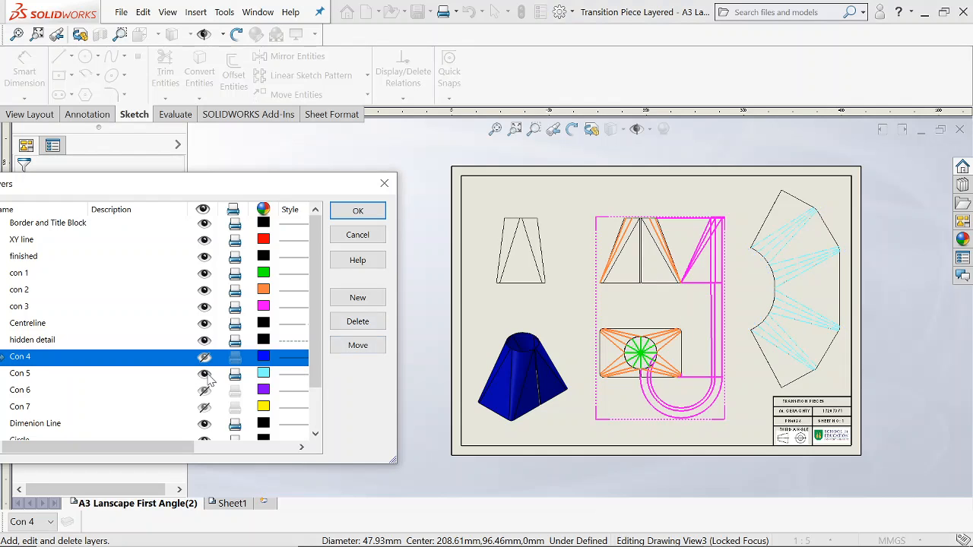
pyautogui.click(205, 373)
# Hide the con 1, con 2 and con 3 layers to clear the green, orange and magenta construction from the front and plan views.
pyautogui.click(204, 240)
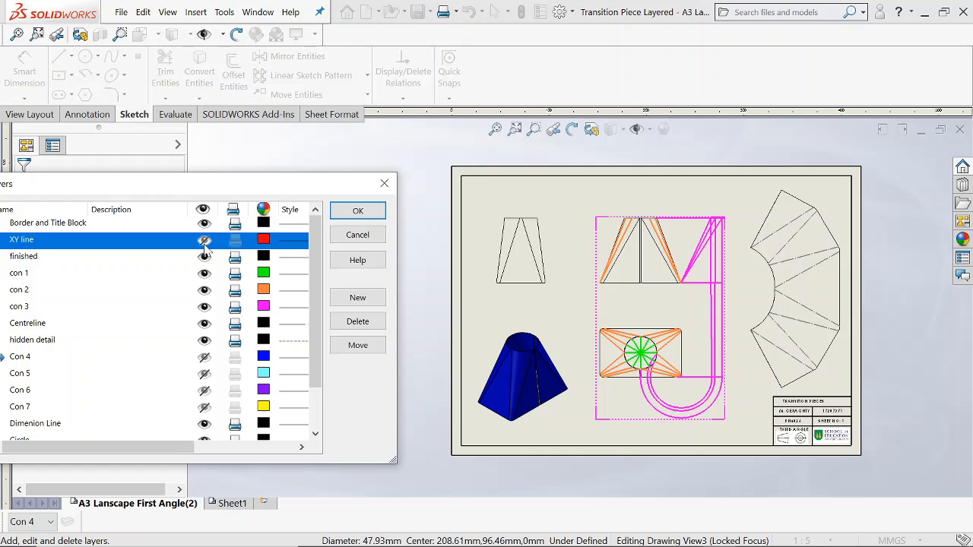
pyautogui.click(205, 273)
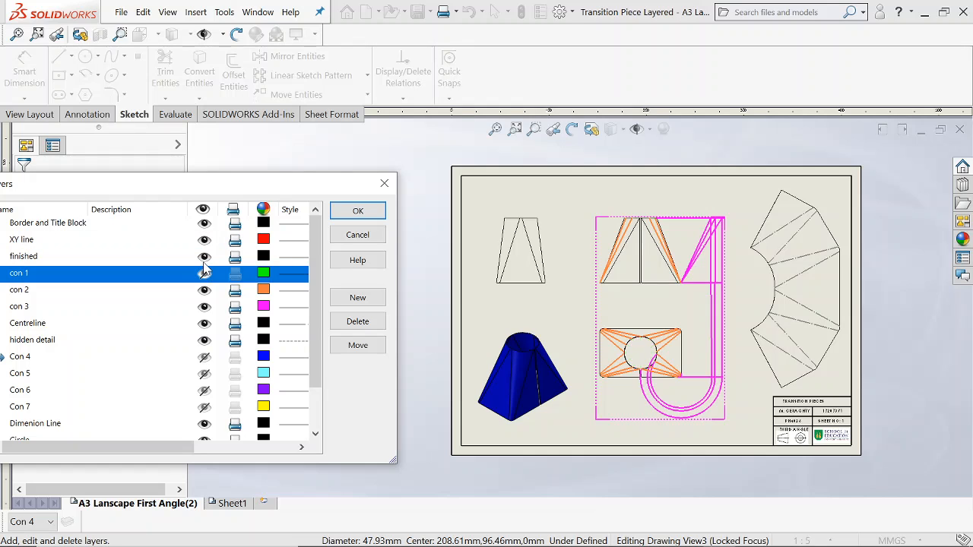
pyautogui.click(204, 289)
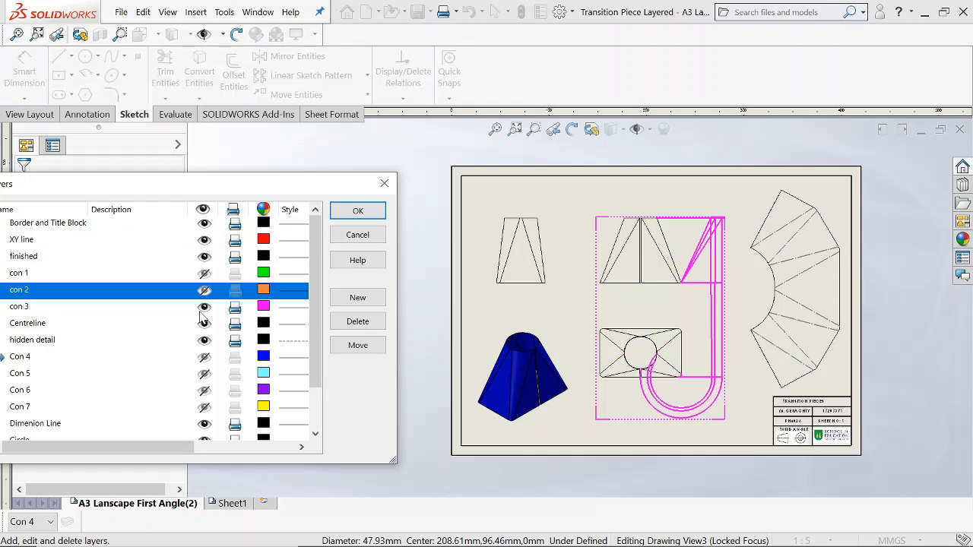
pyautogui.click(204, 306)
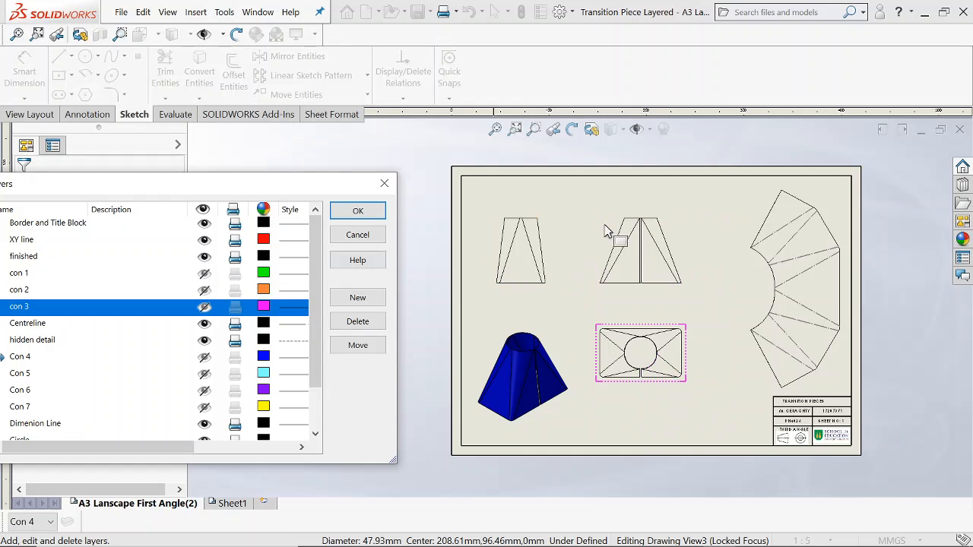